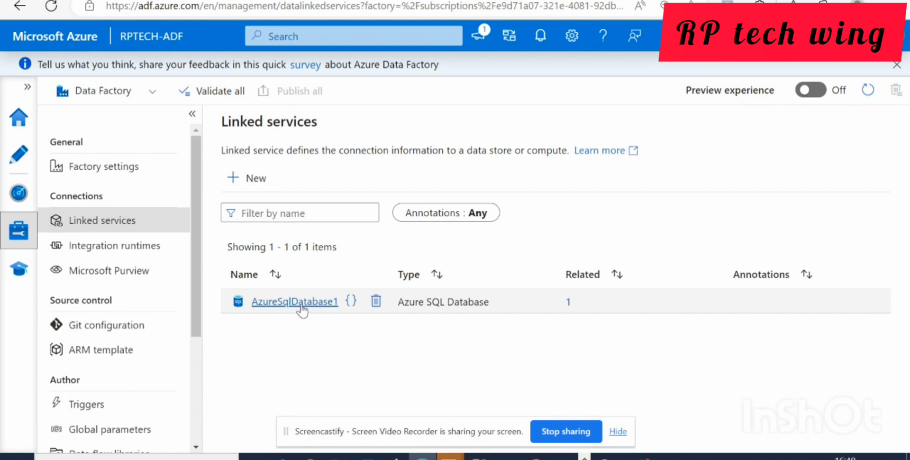
# Step: Close the existing linked service's settings without changing anything
pyautogui.scroll(-1, 718, 332)
pyautogui.scroll(-2, 718, 332)
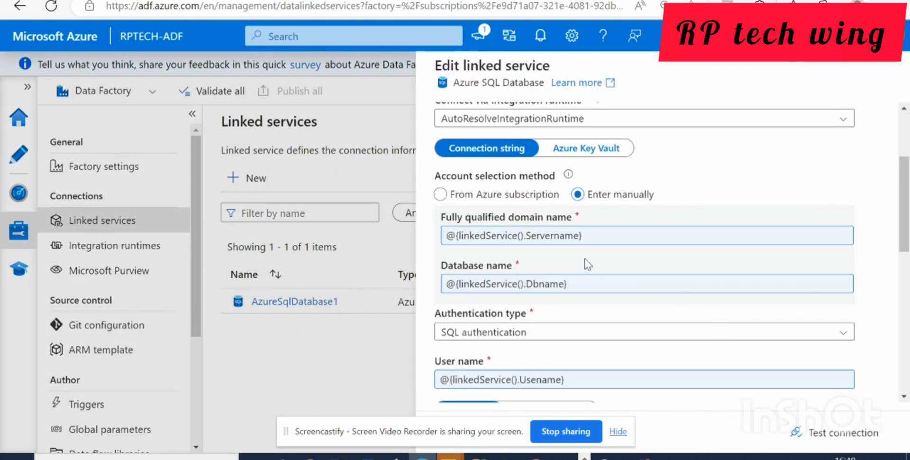
pyautogui.scroll(-4, 583, 294)
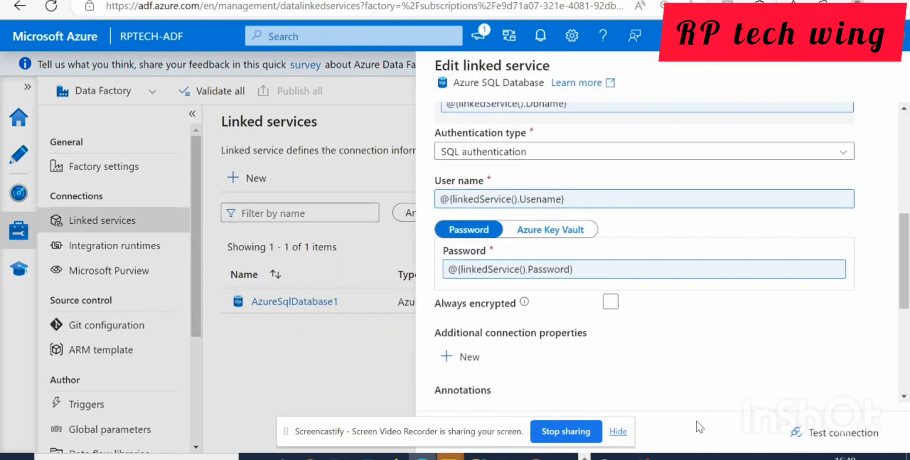
pyautogui.scroll(8, 624, 368)
pyautogui.moveTo(447, 431); pyautogui.dragTo(372, 459)
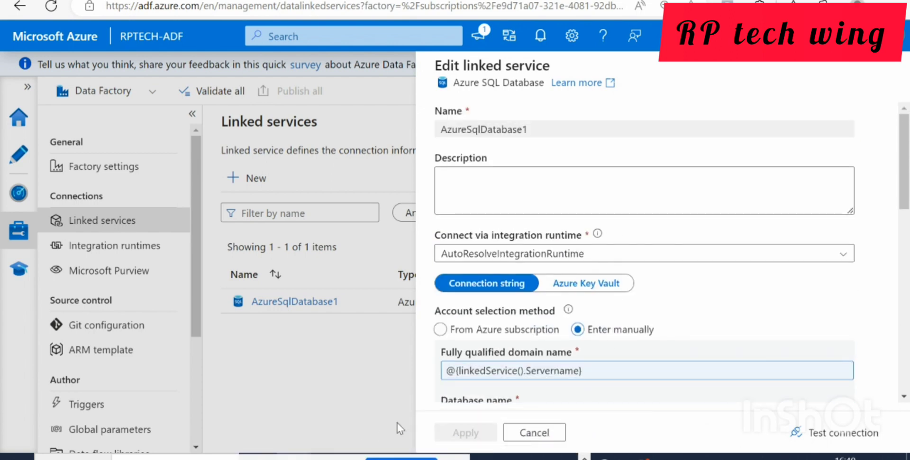
pyautogui.click(530, 431)
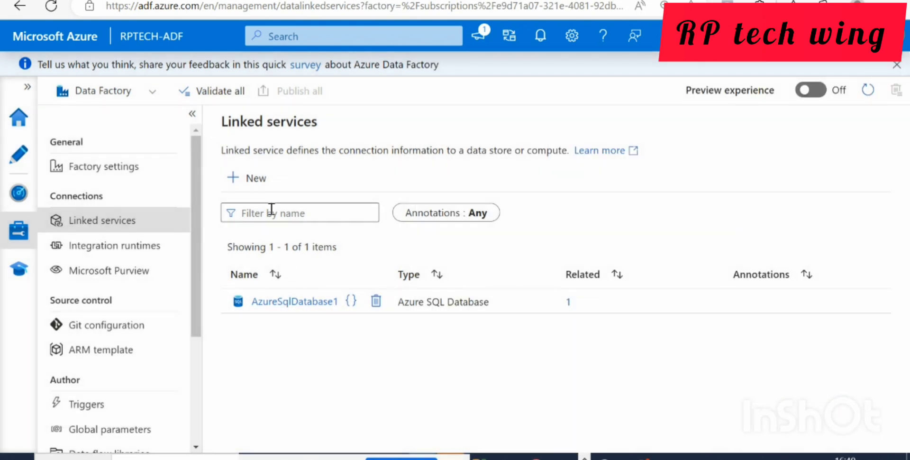
# Step: Start a new linked service by searching 'azure sql' and choosing Azure SQL Database
pyautogui.click(232, 179)
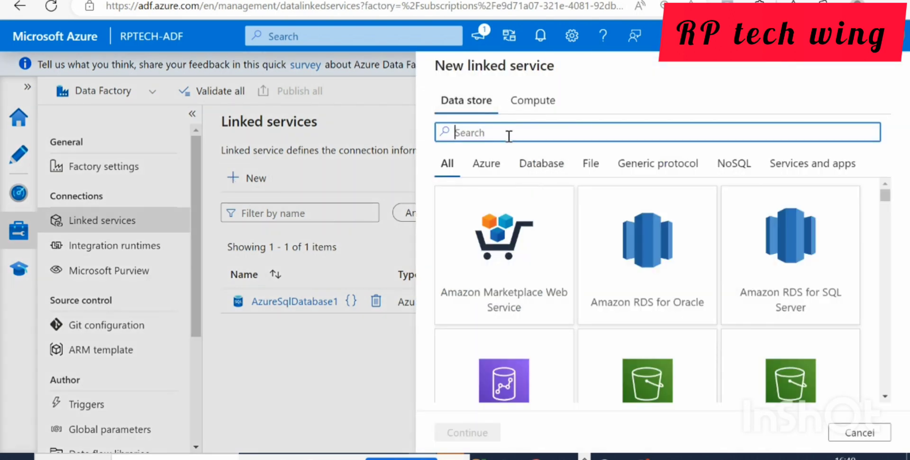
pyautogui.write('azure')
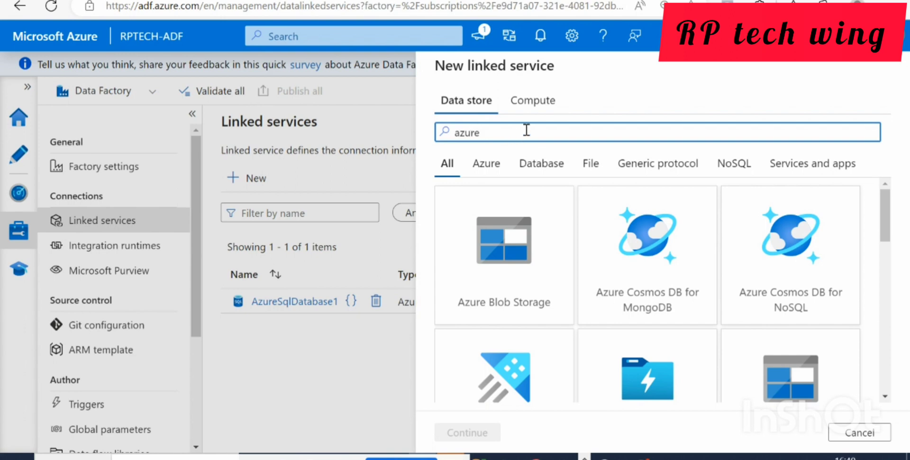
pyautogui.write(' sql')
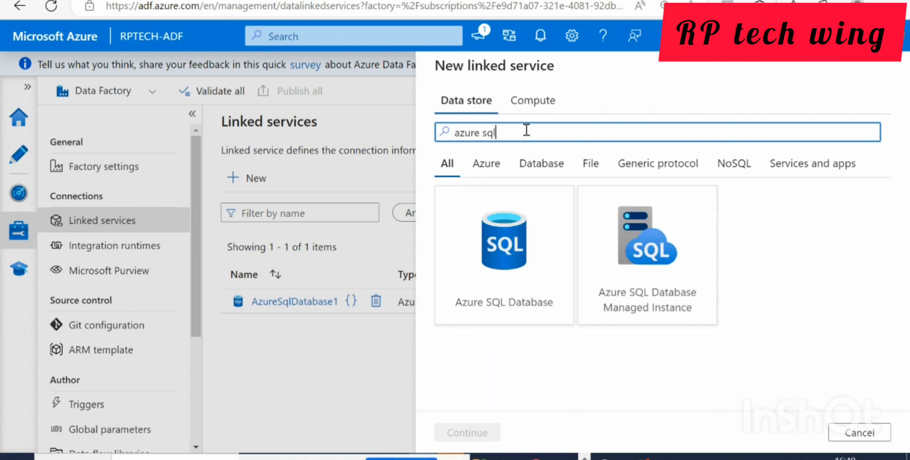
pyautogui.click(518, 268)
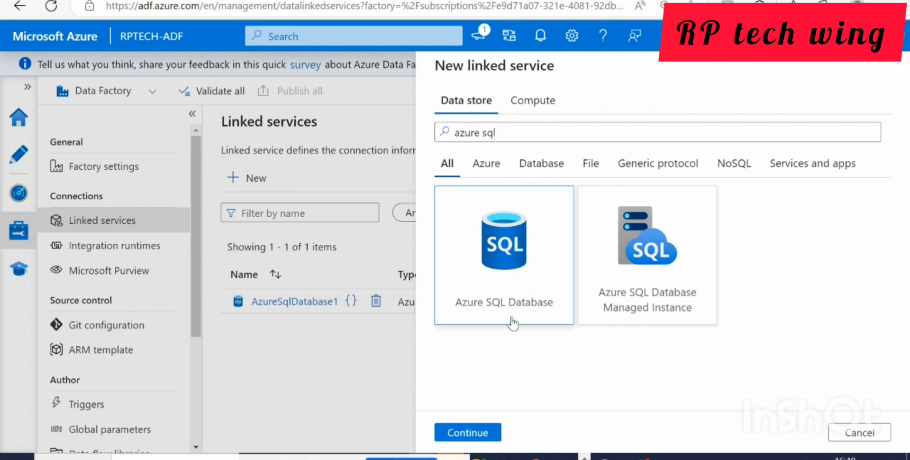
pyautogui.click(482, 434)
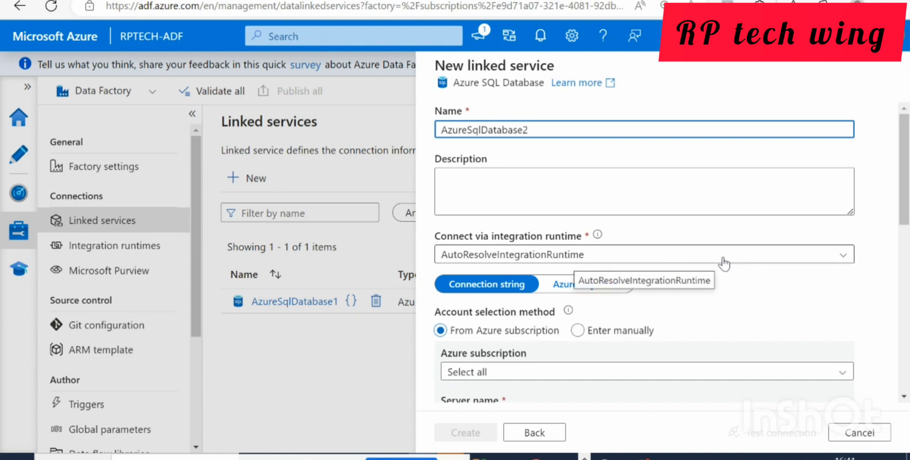
# Step: Keep AutoResolveIntegrationRuntime, choose Enter manually, and add dynamic content for the fully qualified domain name
pyautogui.click(810, 261)
pyautogui.click(570, 294)
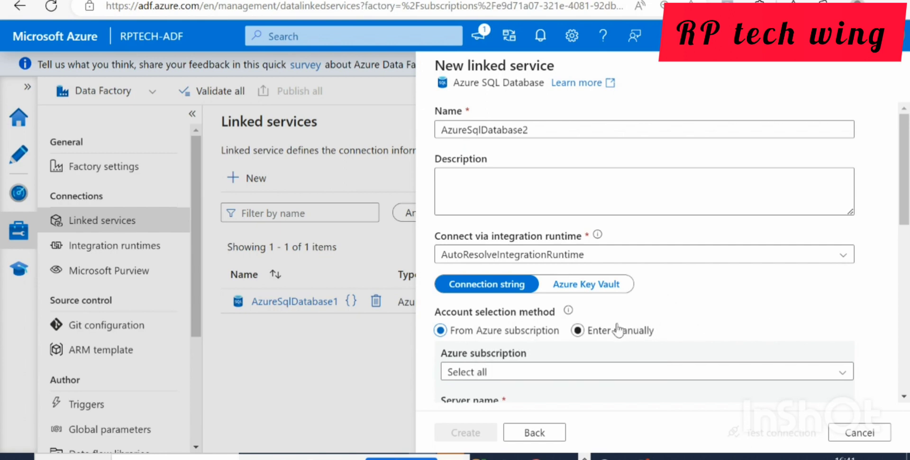
pyautogui.click(578, 330)
pyautogui.scroll(-2, 621, 360)
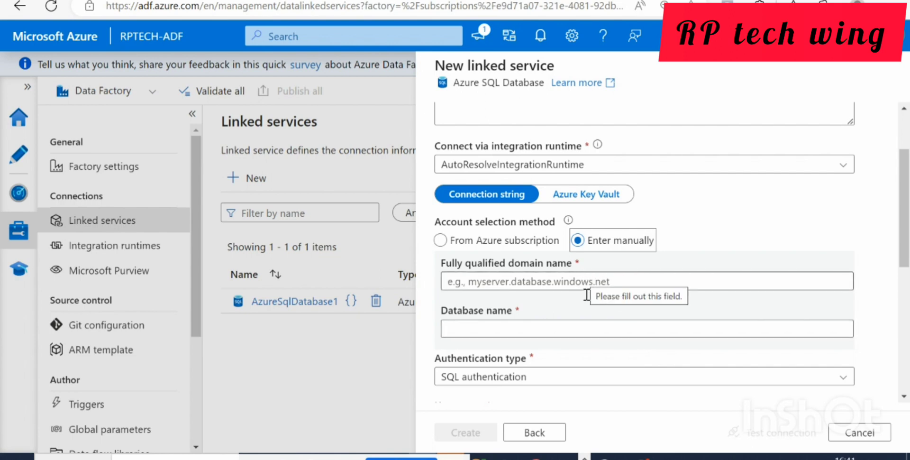
pyautogui.scroll(-5, 571, 350)
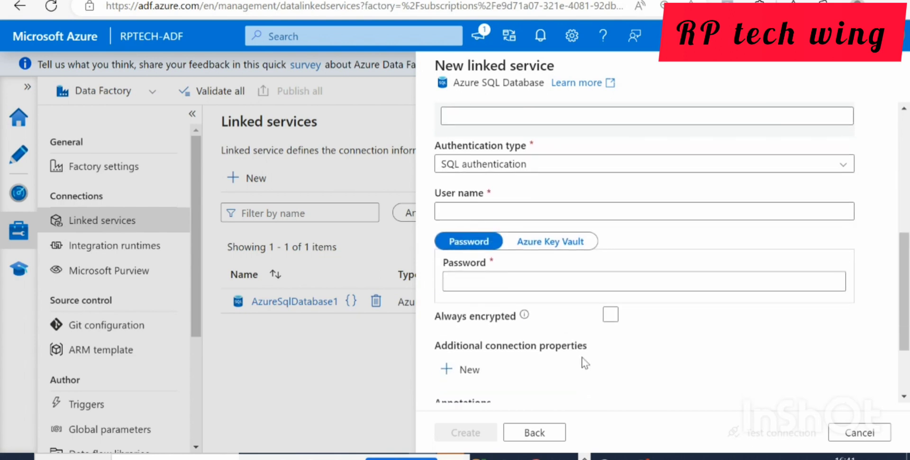
pyautogui.scroll(3, 653, 339)
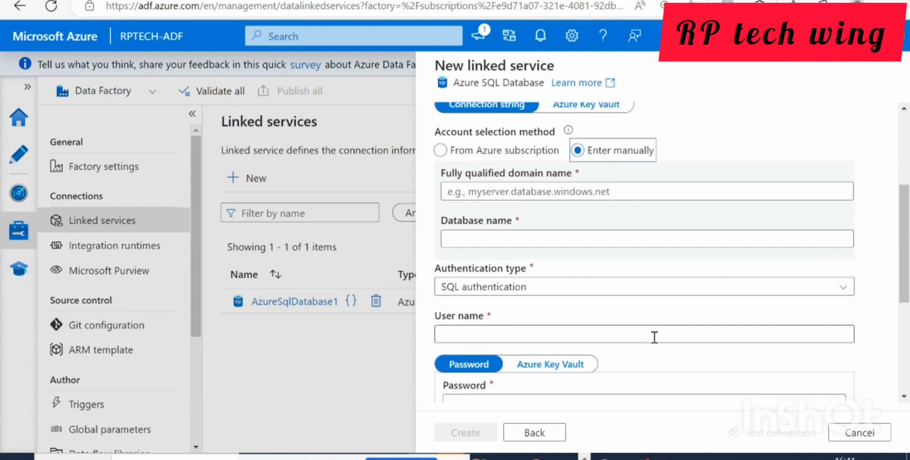
pyautogui.scroll(3, 654, 340)
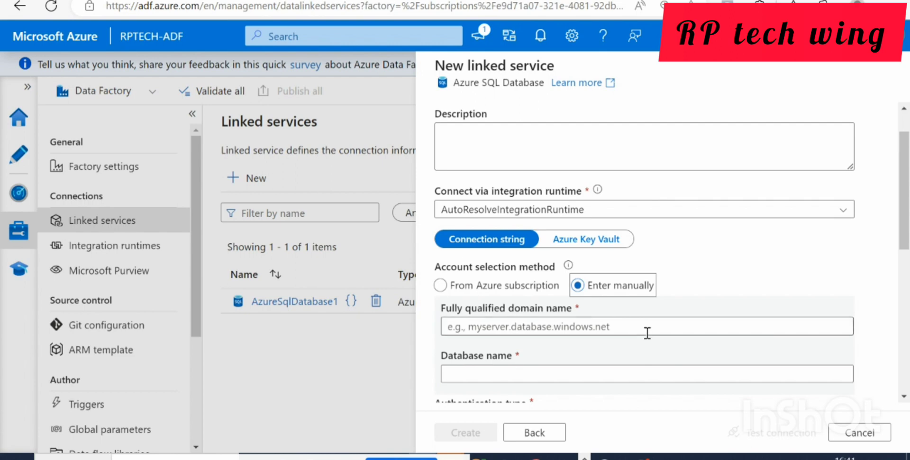
pyautogui.click(644, 326)
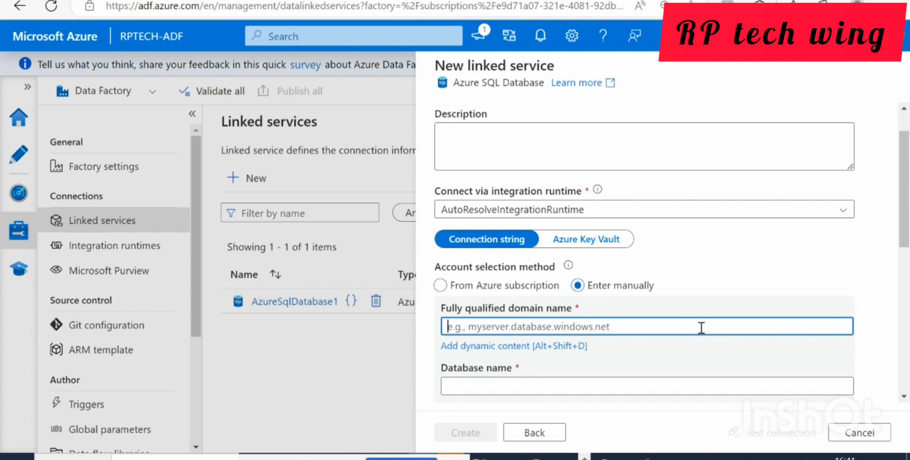
pyautogui.click(558, 349)
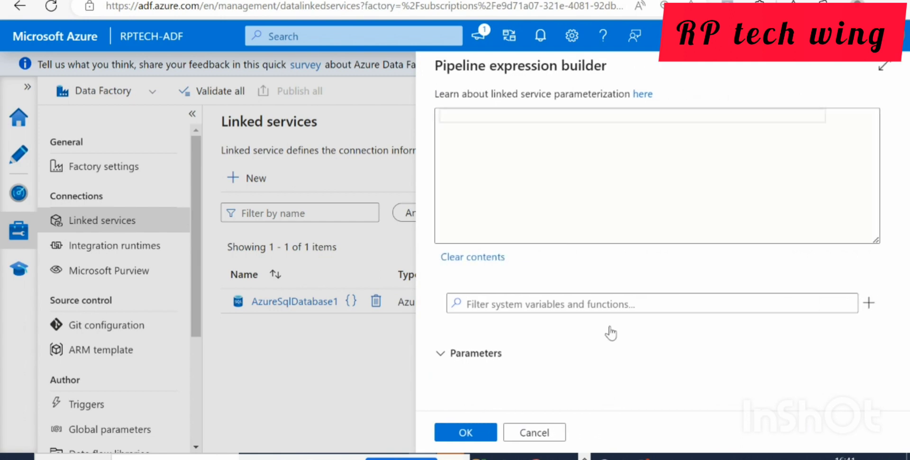
pyautogui.click(868, 304)
pyautogui.click(498, 109)
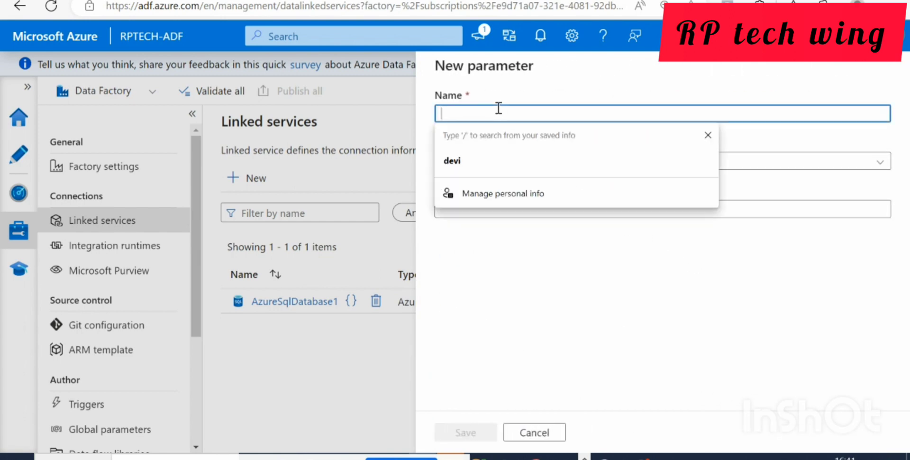
pyautogui.write('Serve')
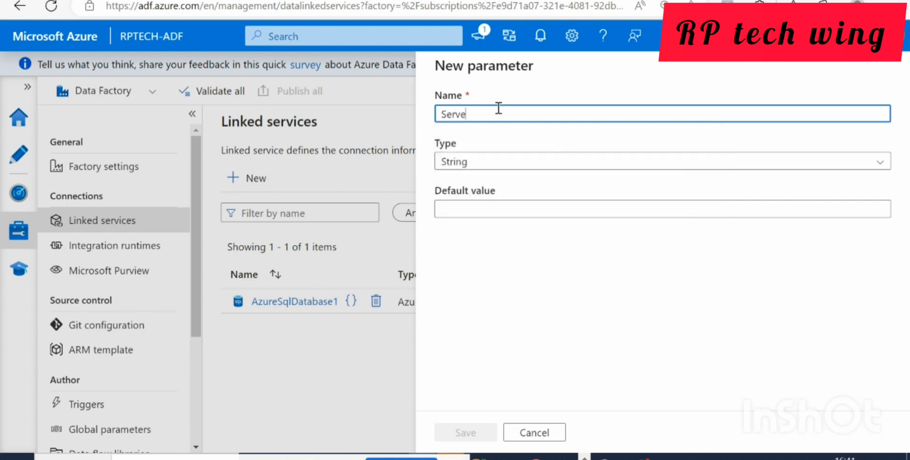
pyautogui.click(522, 210)
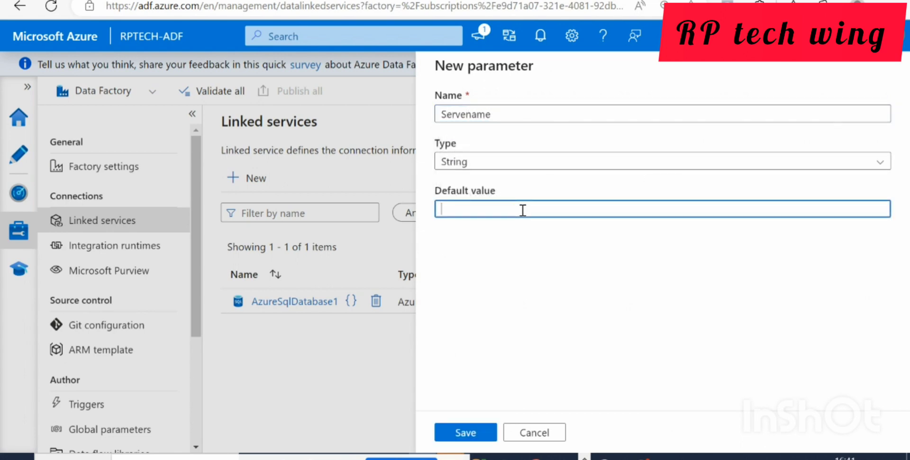
pyautogui.click(474, 433)
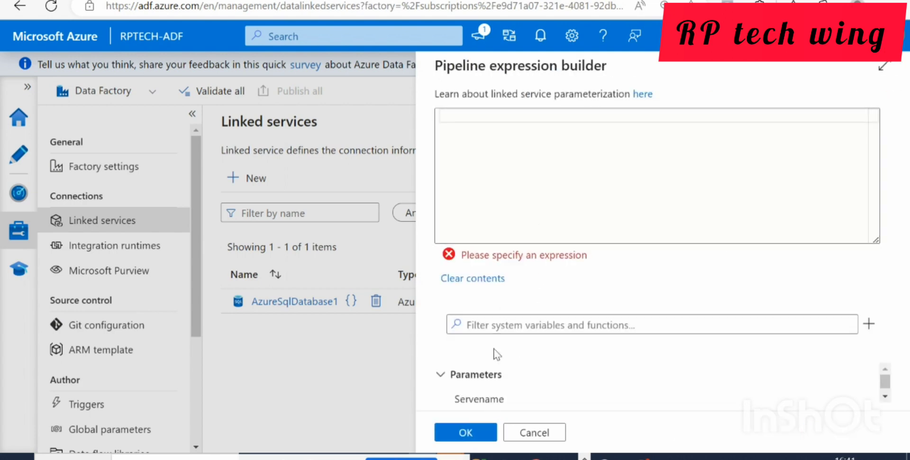
pyautogui.click(548, 151)
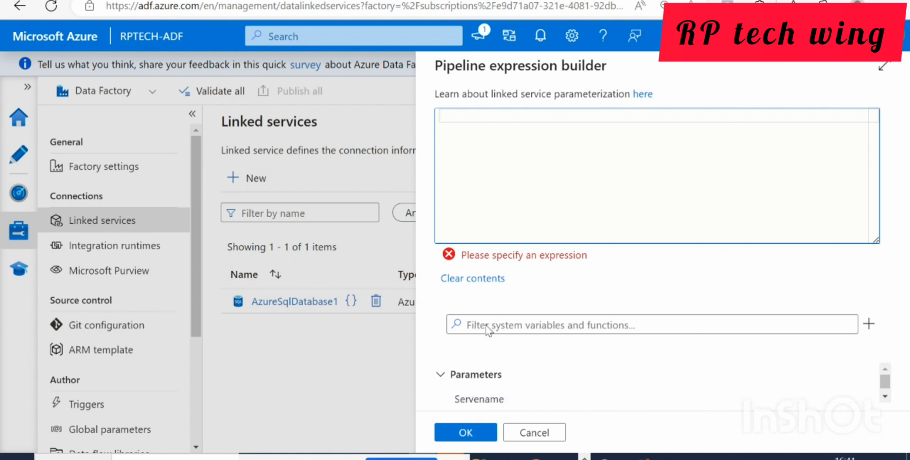
pyautogui.click(487, 400)
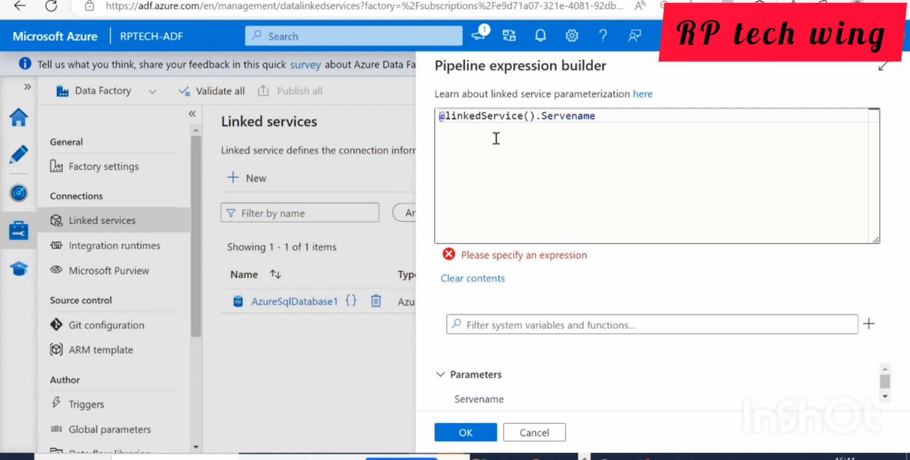
pyautogui.click(466, 432)
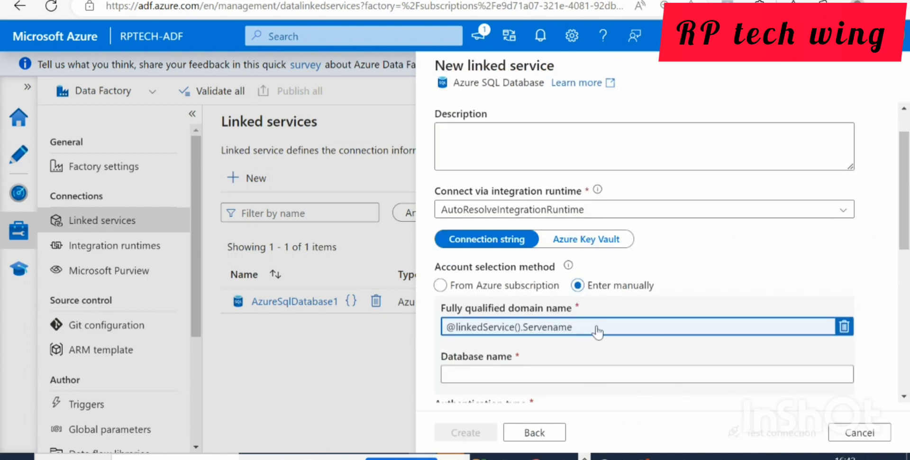
pyautogui.scroll(-2, 607, 334)
pyautogui.click(524, 283)
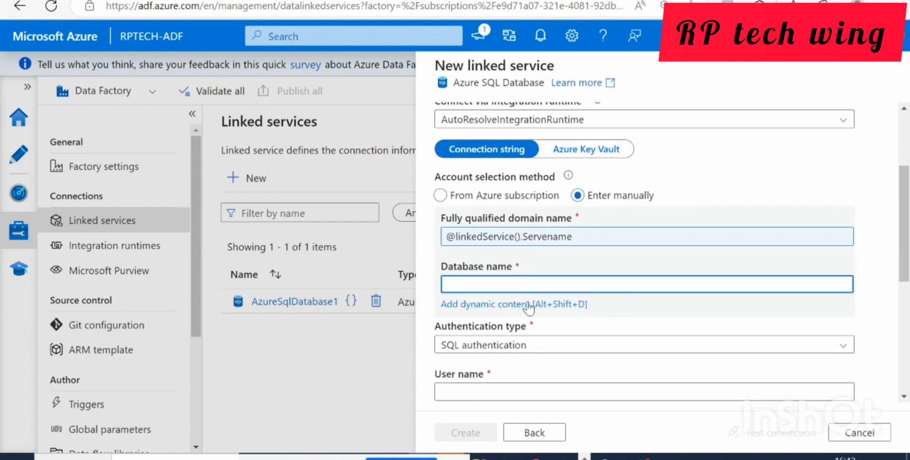
pyautogui.click(528, 304)
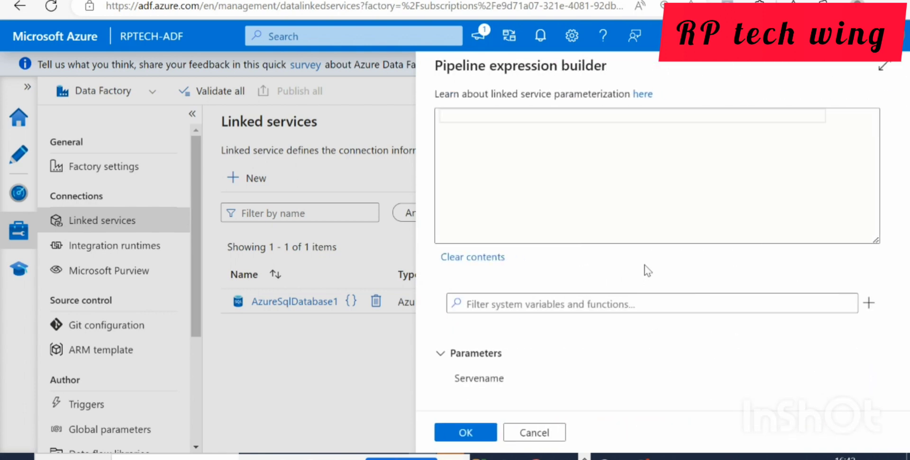
pyautogui.click(869, 302)
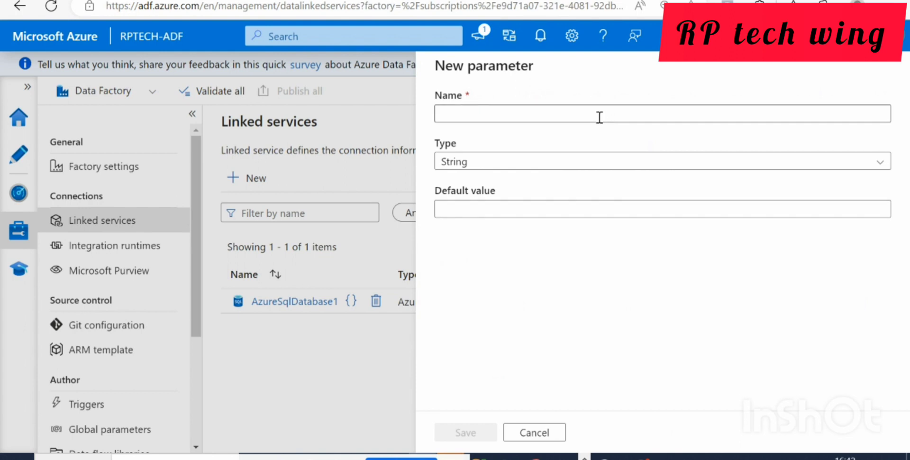
pyautogui.click(599, 116)
pyautogui.write('DBNAME')
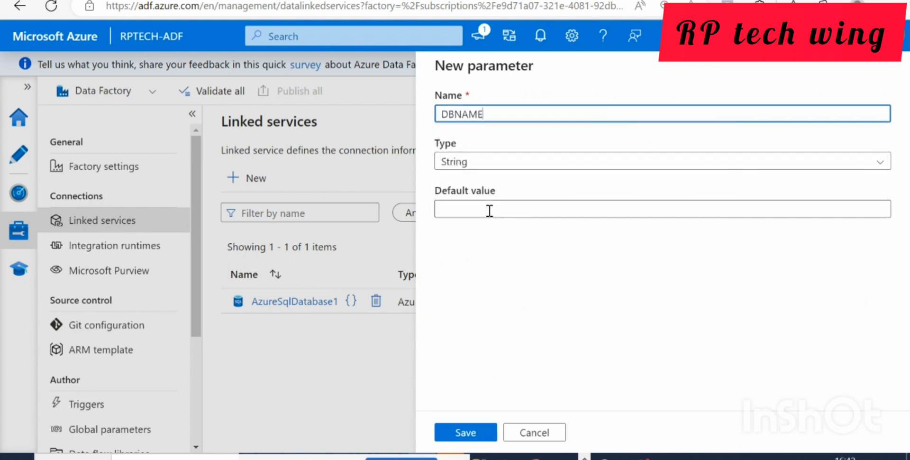
pyautogui.click(466, 432)
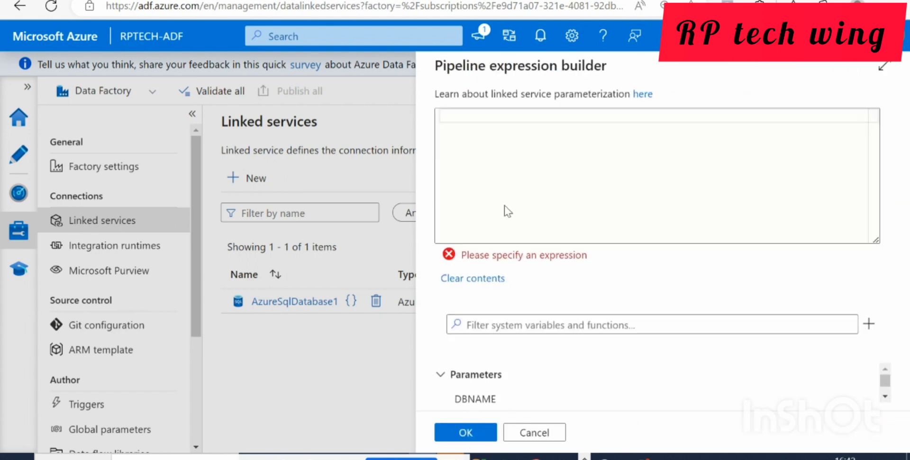
pyautogui.click(516, 173)
pyautogui.click(490, 400)
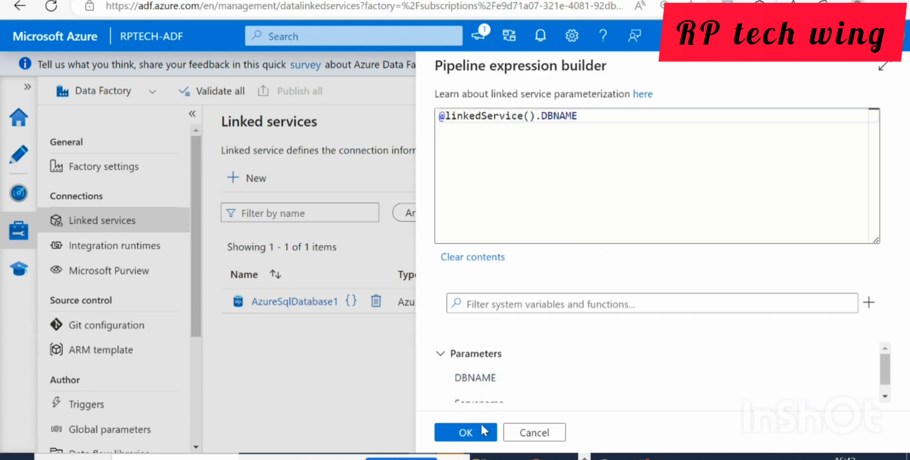
pyautogui.click(480, 438)
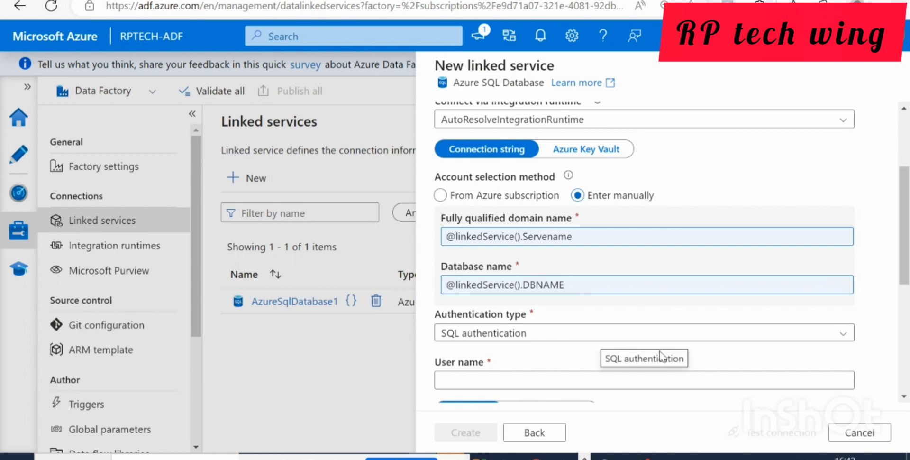
# Step: Choose SQL authentication as the authentication type
pyautogui.scroll(-1, 564, 338)
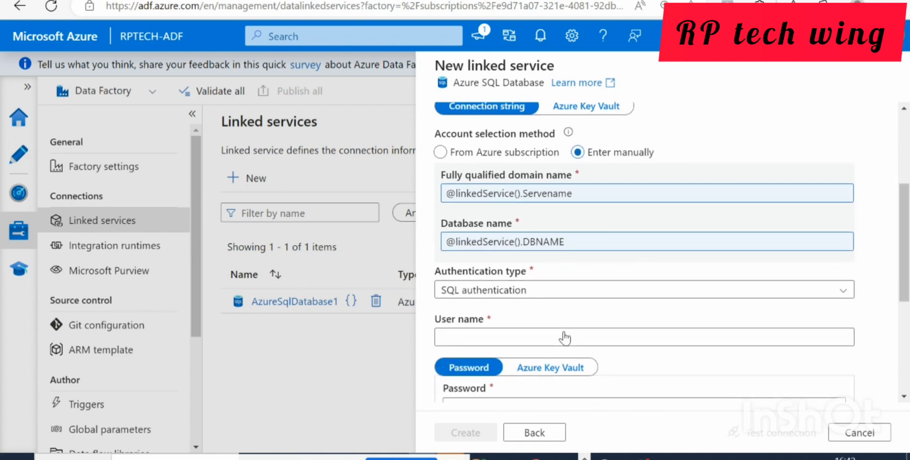
pyautogui.click(558, 290)
pyautogui.click(530, 335)
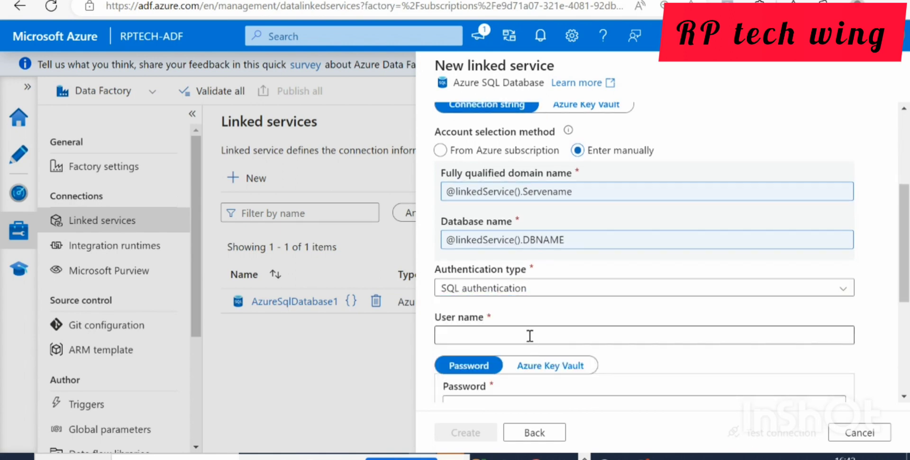
pyautogui.click(544, 335)
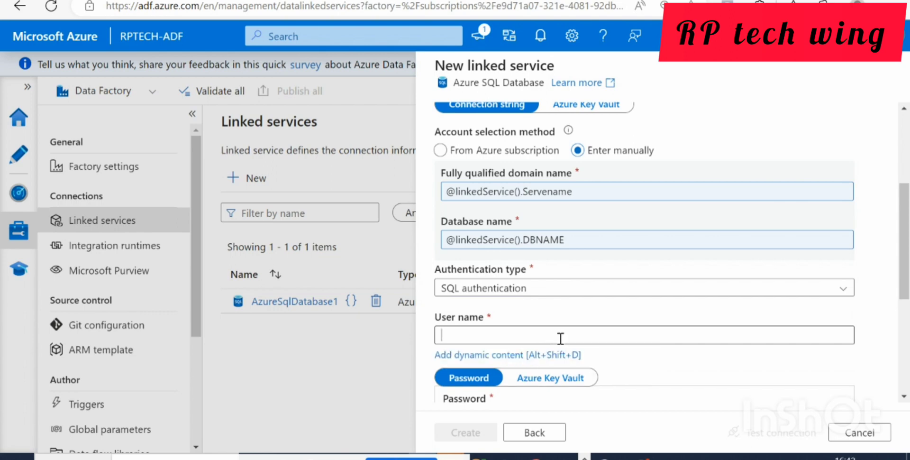
pyautogui.click(542, 357)
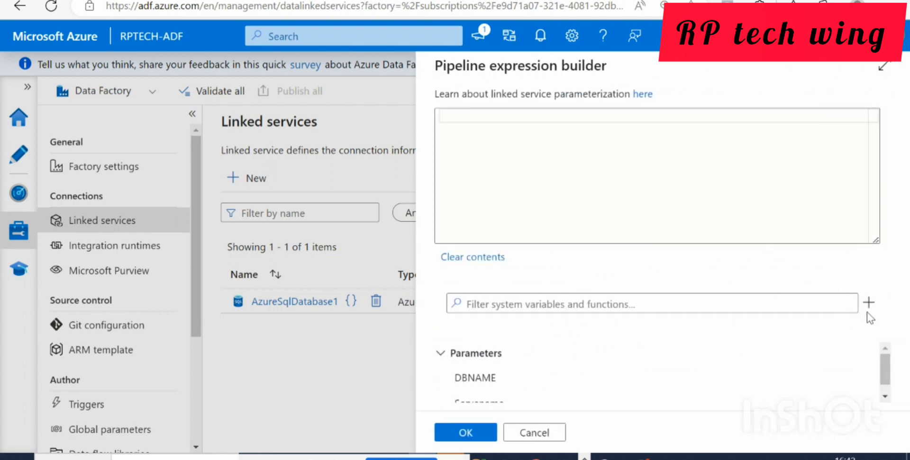
pyautogui.click(868, 311)
pyautogui.click(499, 113)
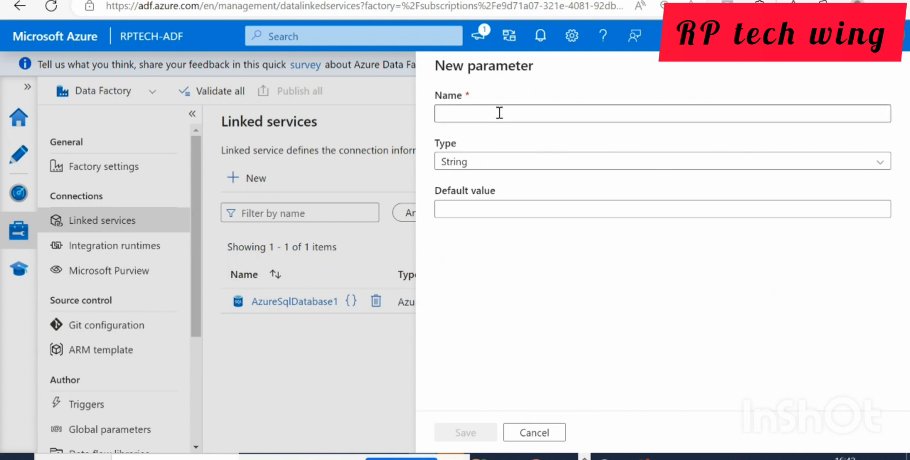
pyautogui.write('u')
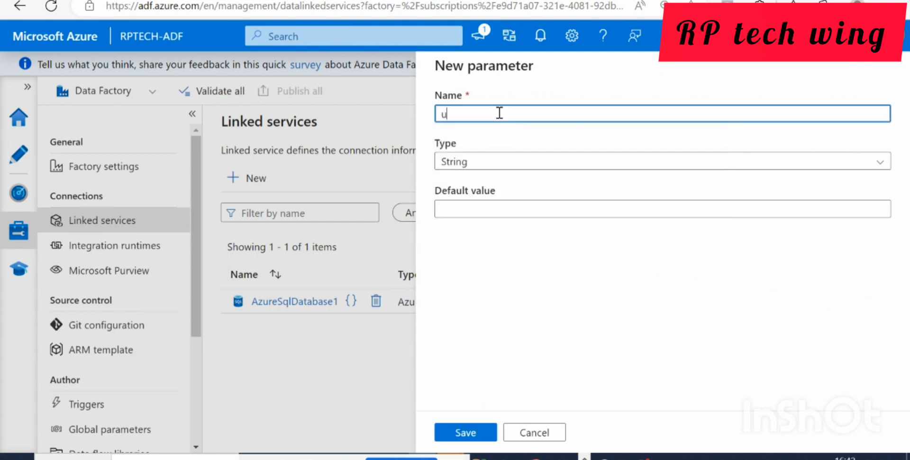
pyautogui.write('U')
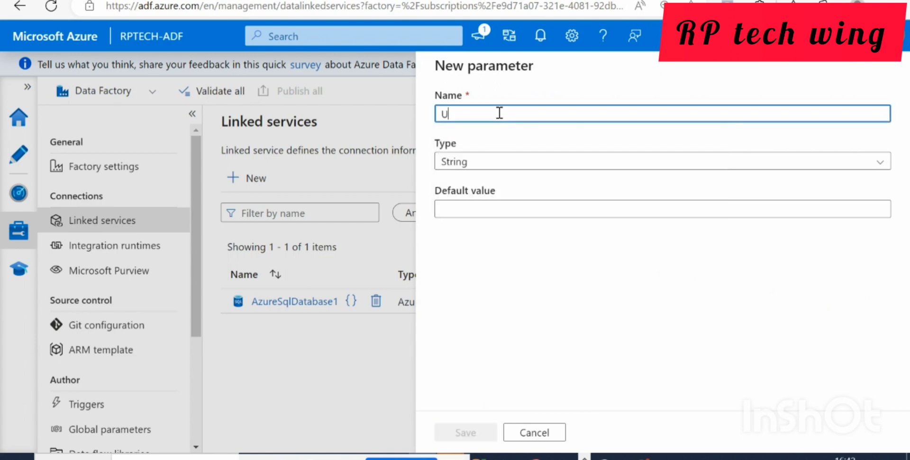
pyautogui.write('serName')
pyautogui.press('Tab')
pyautogui.press('Tab')
pyautogui.click(451, 434)
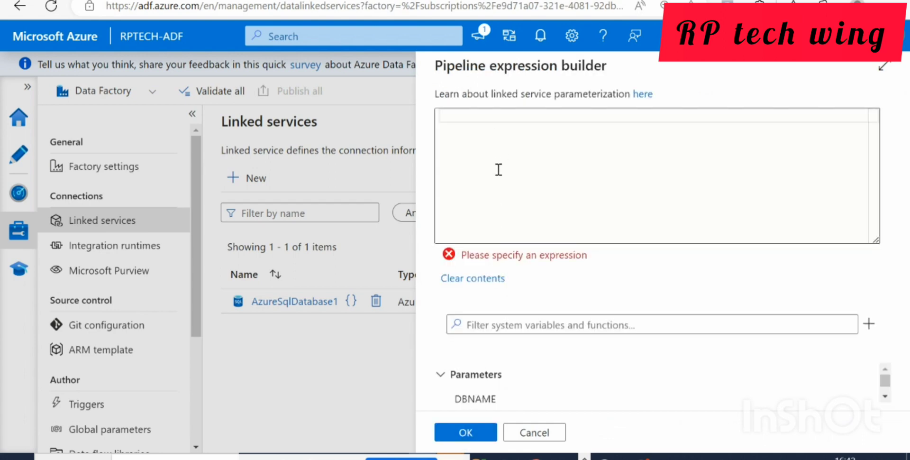
pyautogui.scroll(-1, 488, 395)
pyautogui.scroll(-2, 493, 390)
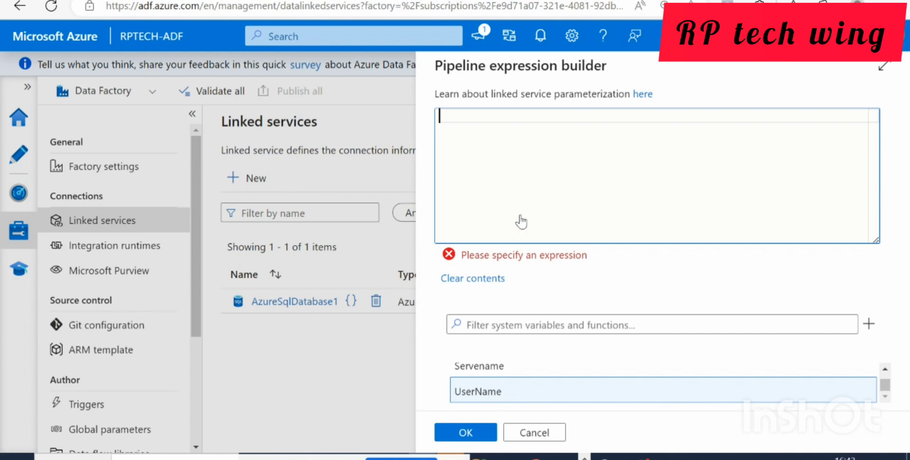
pyautogui.click(466, 432)
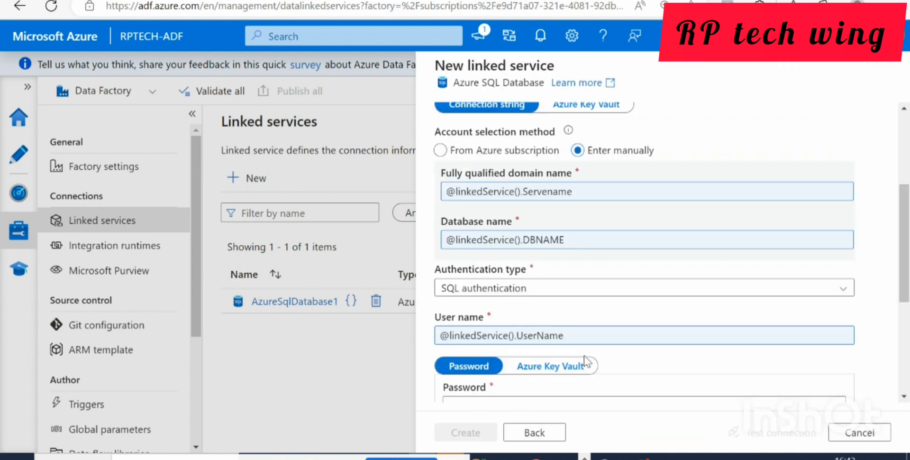
pyautogui.scroll(-2, 583, 358)
pyautogui.click(509, 271)
pyautogui.click(504, 293)
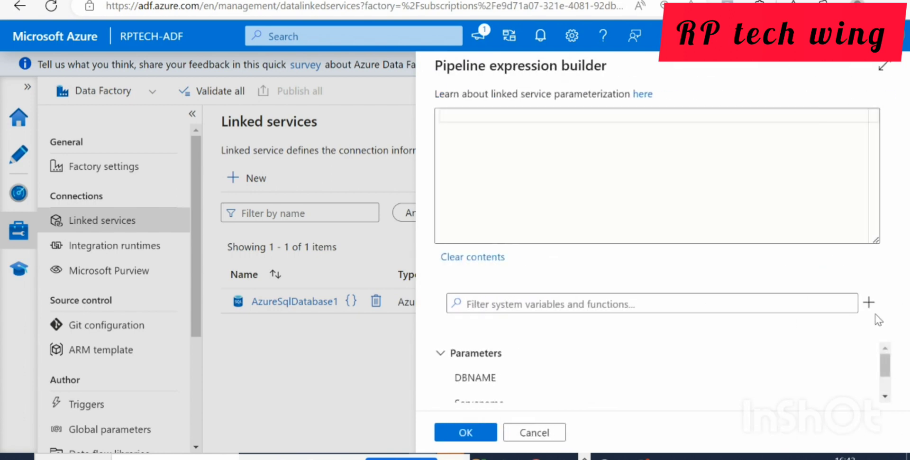
pyautogui.click(867, 297)
pyautogui.click(523, 114)
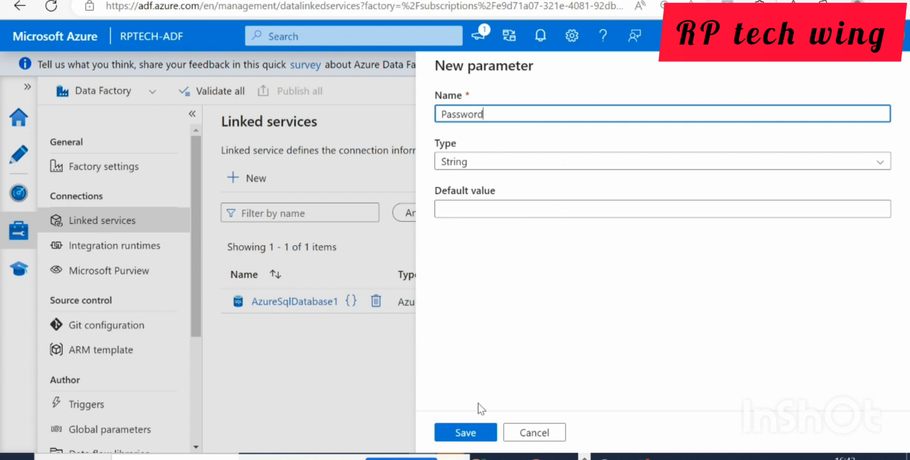
pyautogui.click(467, 431)
pyautogui.click(476, 432)
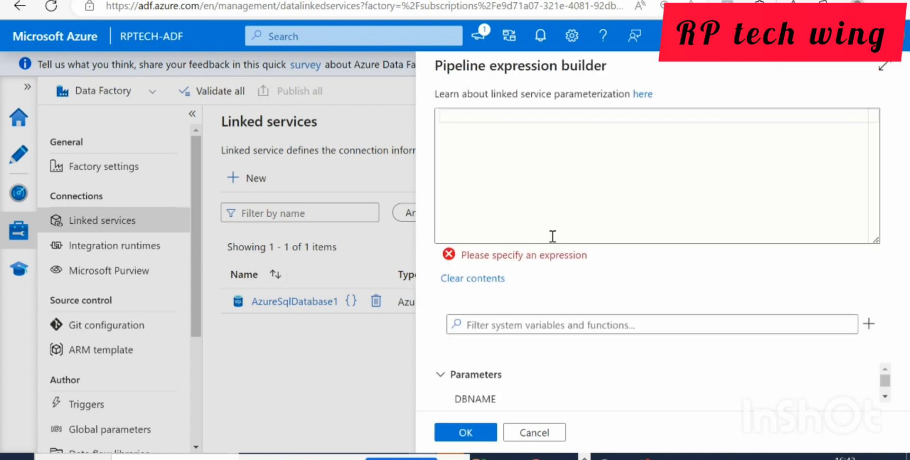
pyautogui.click(553, 212)
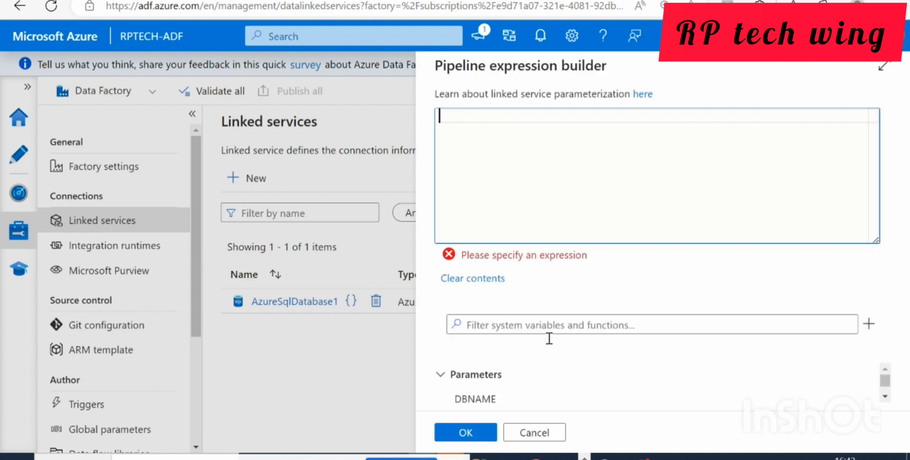
pyautogui.scroll(-3, 558, 382)
pyautogui.scroll(-1, 532, 390)
pyautogui.scroll(2, 528, 388)
pyautogui.scroll(1, 525, 383)
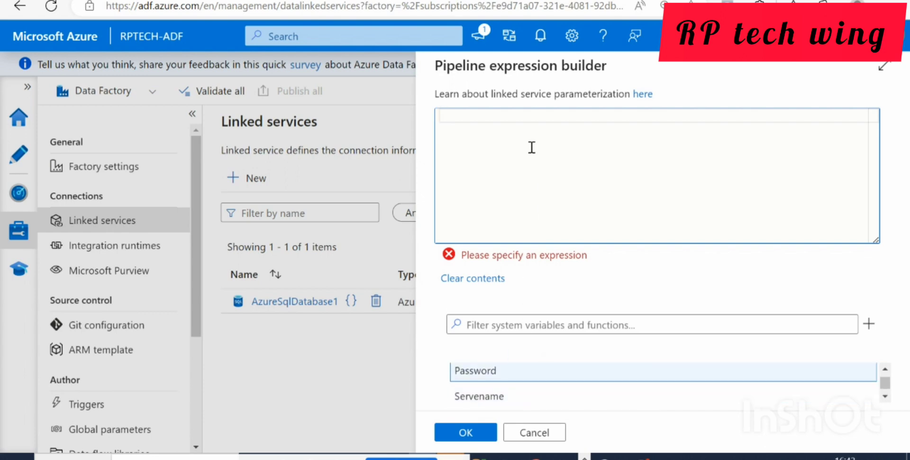
pyautogui.click(469, 431)
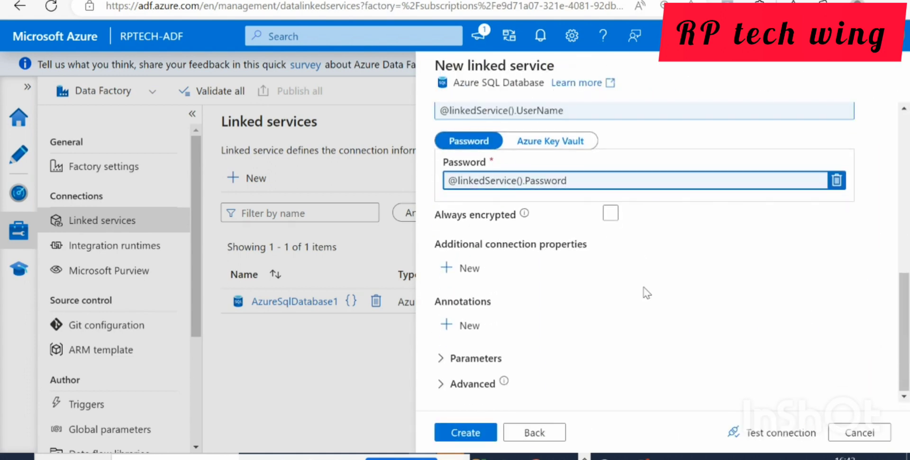
# Step: Run Test connection on the new linked service
pyautogui.scroll(3, 649, 304)
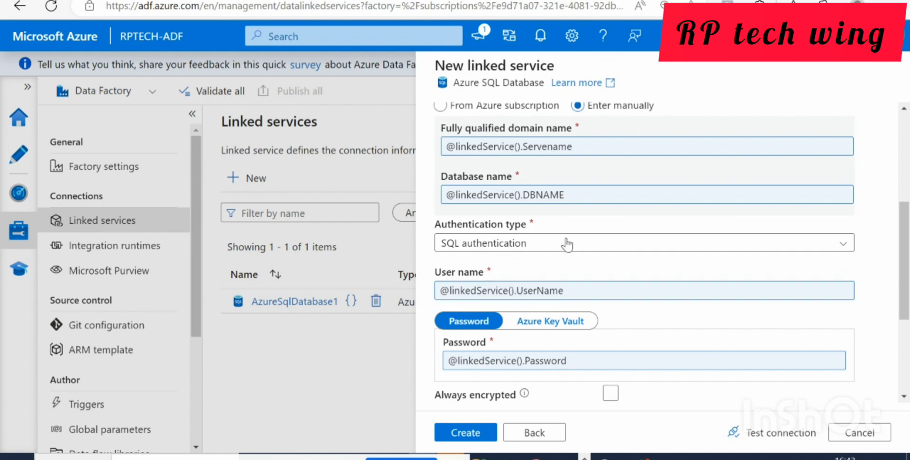
pyautogui.scroll(2, 567, 241)
pyautogui.scroll(3, 566, 233)
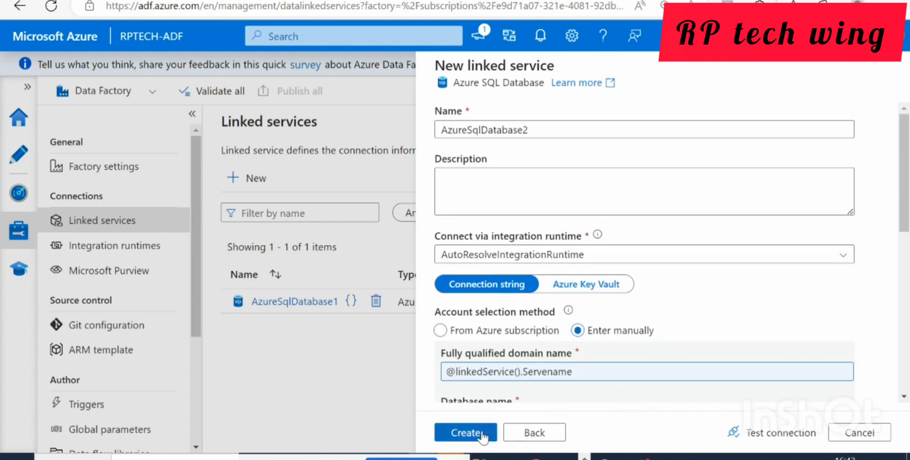
pyautogui.click(755, 434)
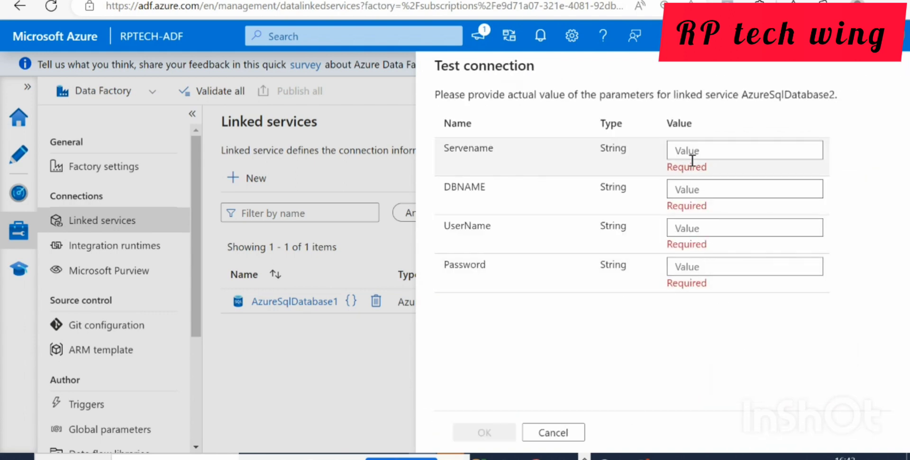
# Step: Copy rptech.database.windows.net from the notes into the Servename test value
pyautogui.click(692, 153)
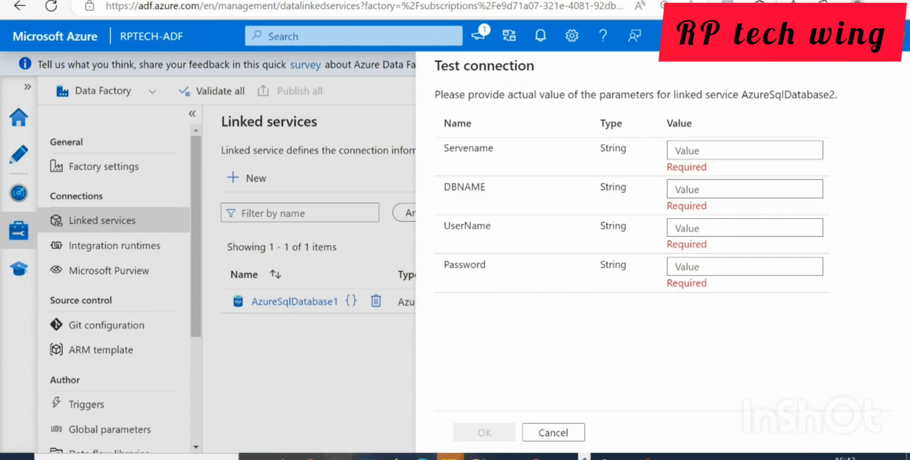
pyautogui.click(338, 456)
pyautogui.moveTo(188, 40); pyautogui.dragTo(19, 34)
pyautogui.hotkey('ctrl', 'c')
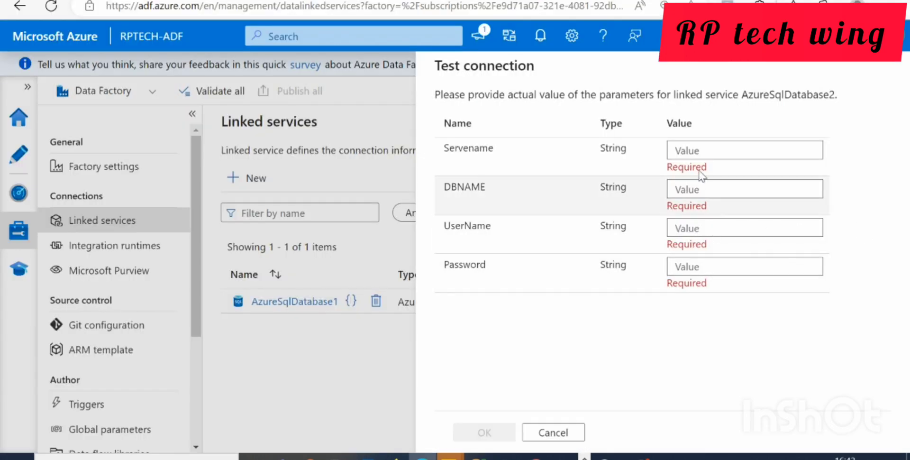
pyautogui.click(691, 148)
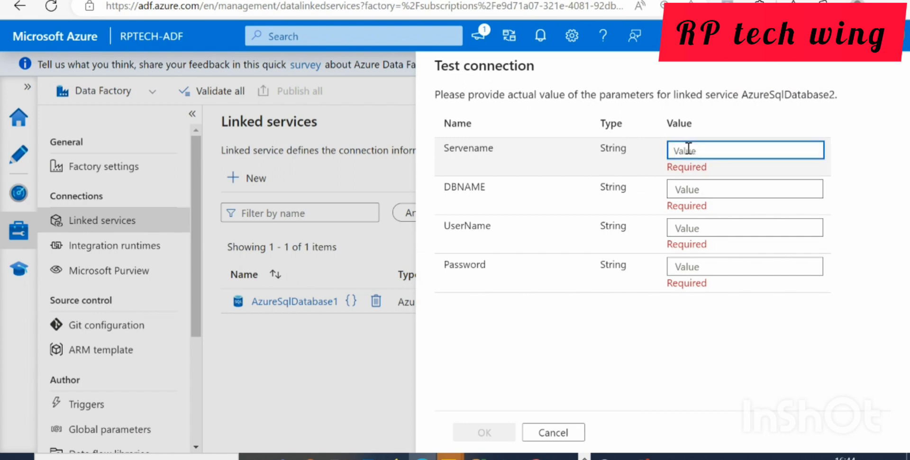
pyautogui.hotkey('ctrl', 'v')
# Step: Copy the database name RPTECH from the notes for the DBNAME test value
pyautogui.hotkey('alt', 'Tab')
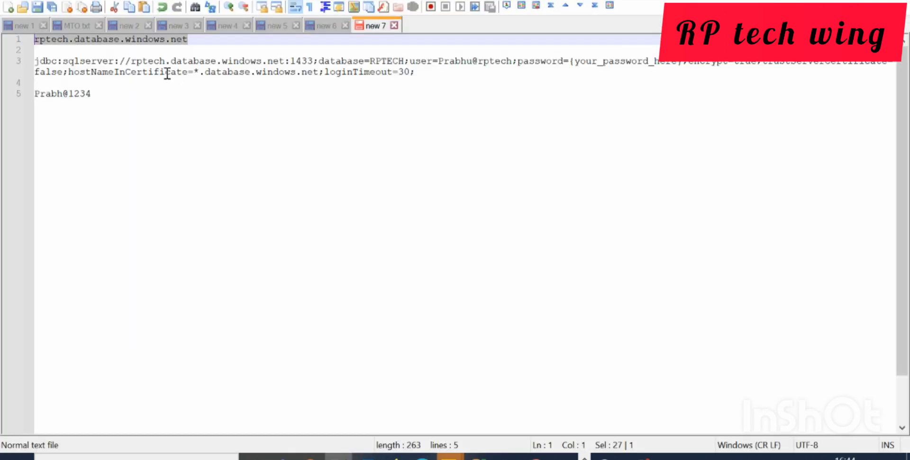
pyautogui.doubleClick(380, 61)
pyautogui.hotkey('ctrl', 'c')
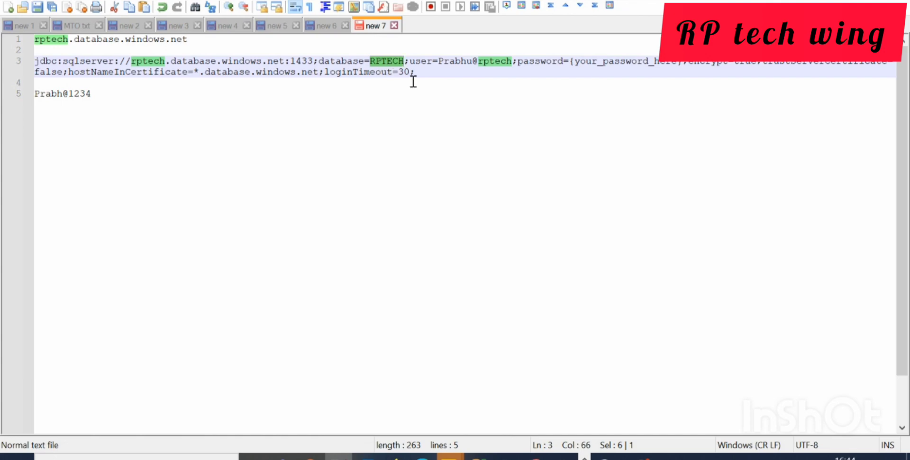
pyautogui.hotkey('alt', 'Tab')
pyautogui.click(682, 178)
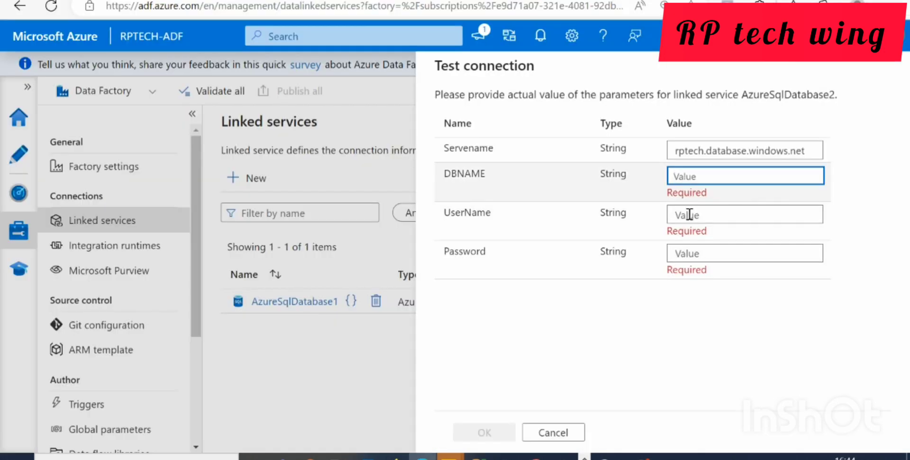
# Step: Paste RPTECH as DBNAME and enter the login user name and password test values
pyautogui.hotkey('ctrl', 'v')
pyautogui.click(683, 201)
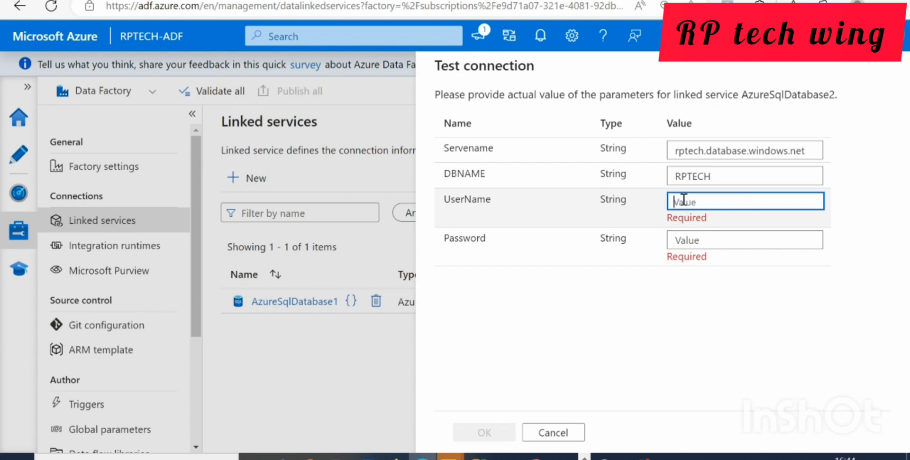
pyautogui.write('R')
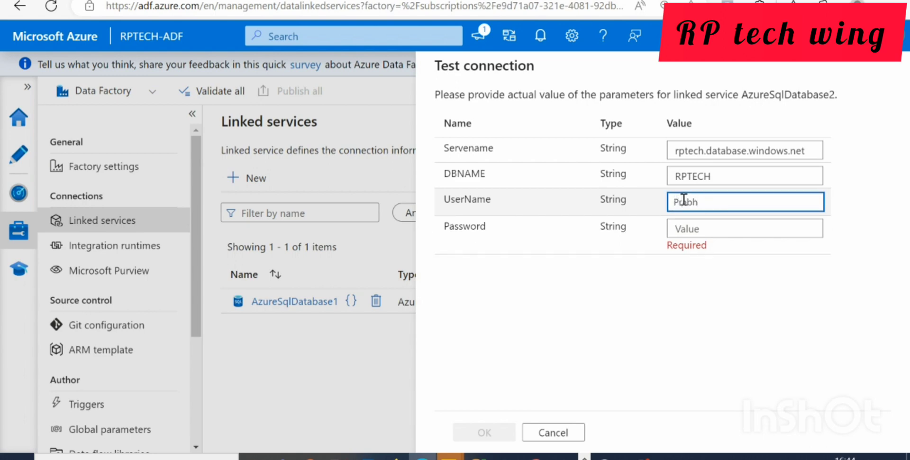
pyautogui.click(734, 229)
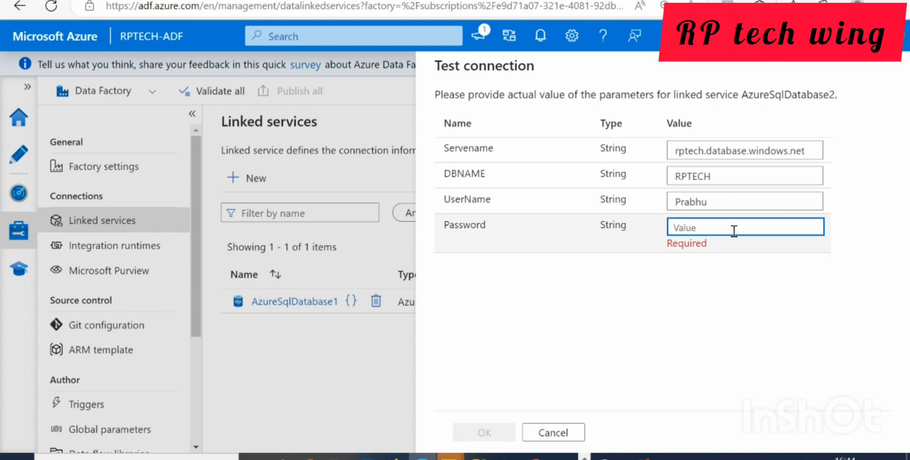
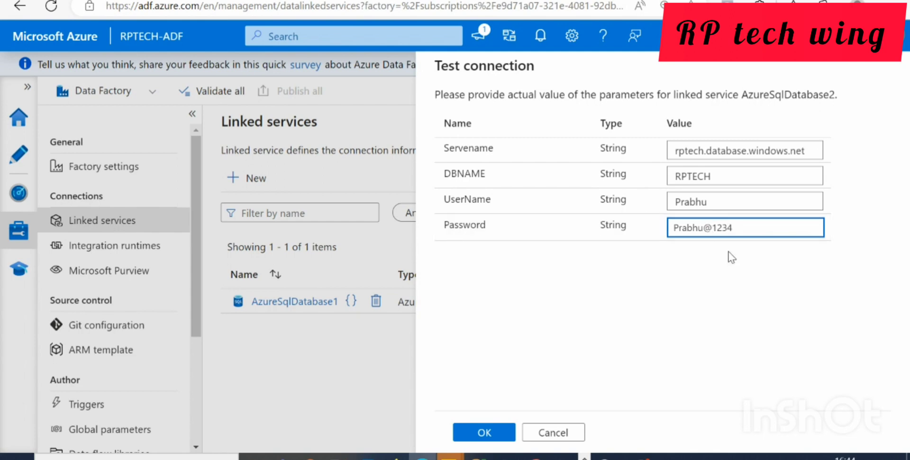
# Step: Run the test until it reports a successful connection, then create AzureSqlDatabase2
pyautogui.click(496, 437)
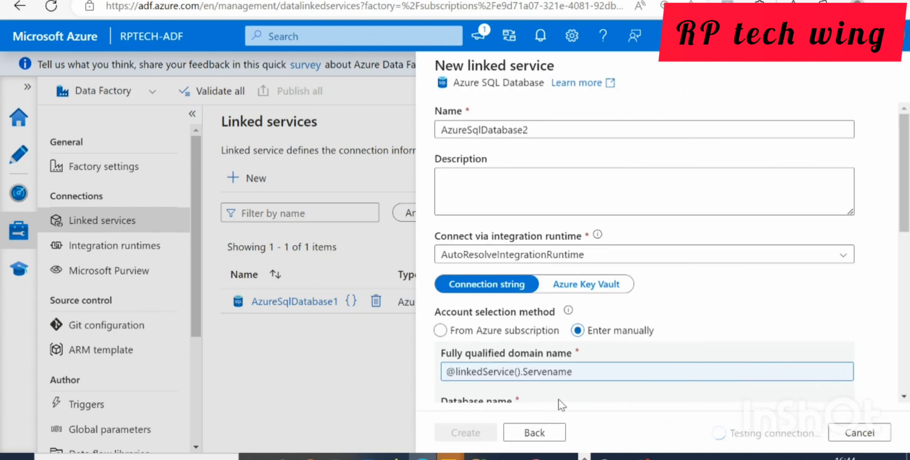
pyautogui.scroll(-4, 636, 382)
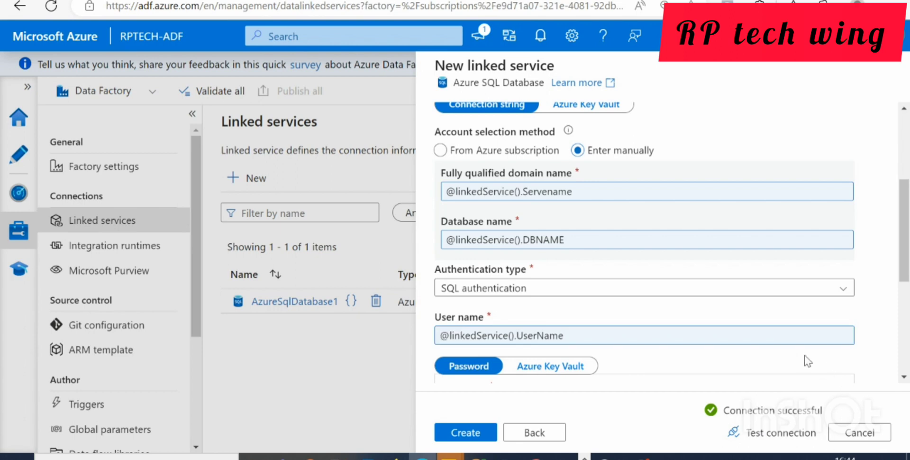
pyautogui.click(464, 434)
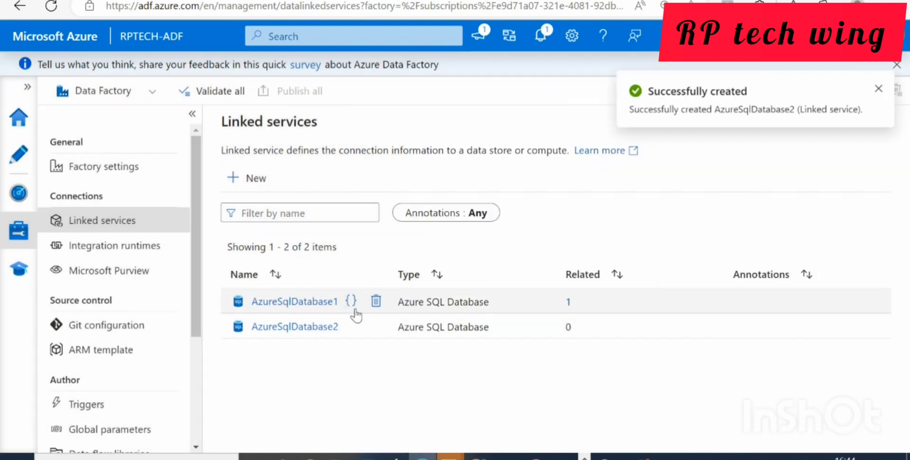
# Step: Try deleting AzureSqlDatabase1 and dismiss the failed-deletion notice
pyautogui.click(373, 301)
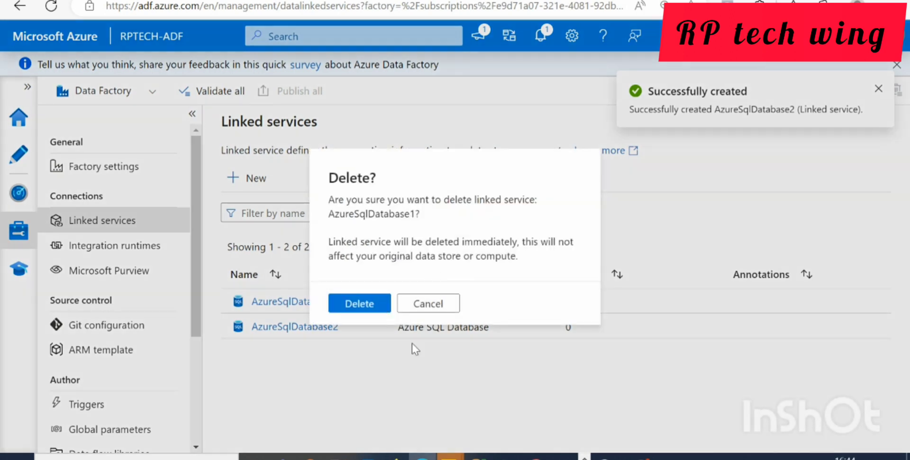
pyautogui.click(361, 303)
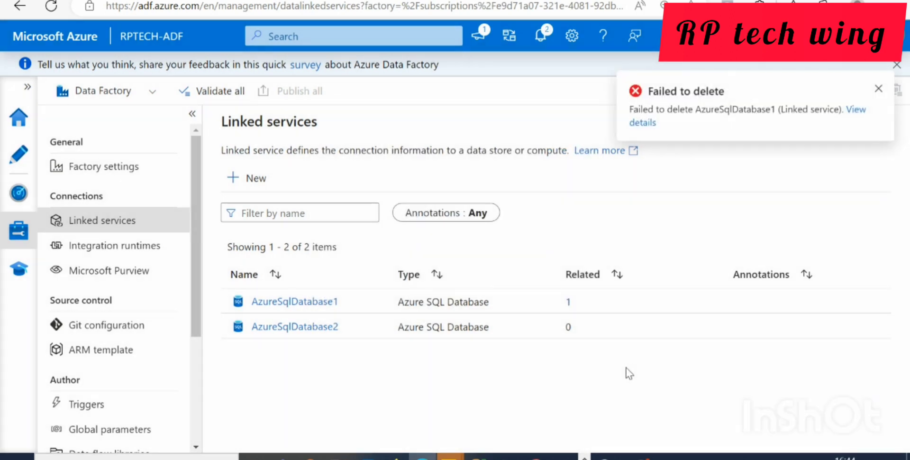
pyautogui.click(877, 89)
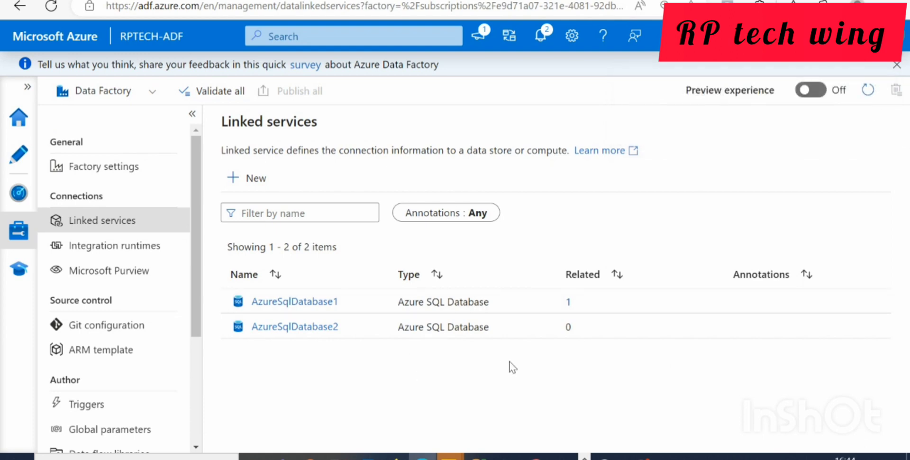
# Step: Open and cancel the AzureSqlDatabase2 settings, then switch to the Author workspace
pyautogui.click(292, 328)
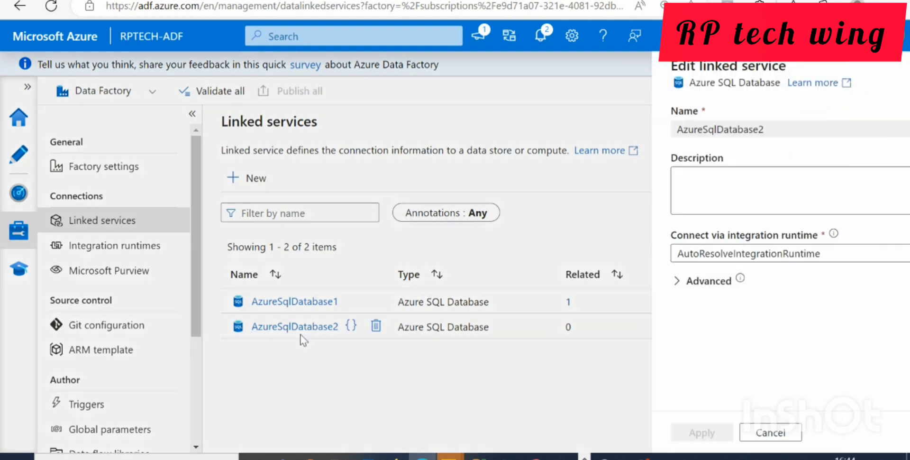
pyautogui.scroll(-2, 601, 417)
pyautogui.click(533, 432)
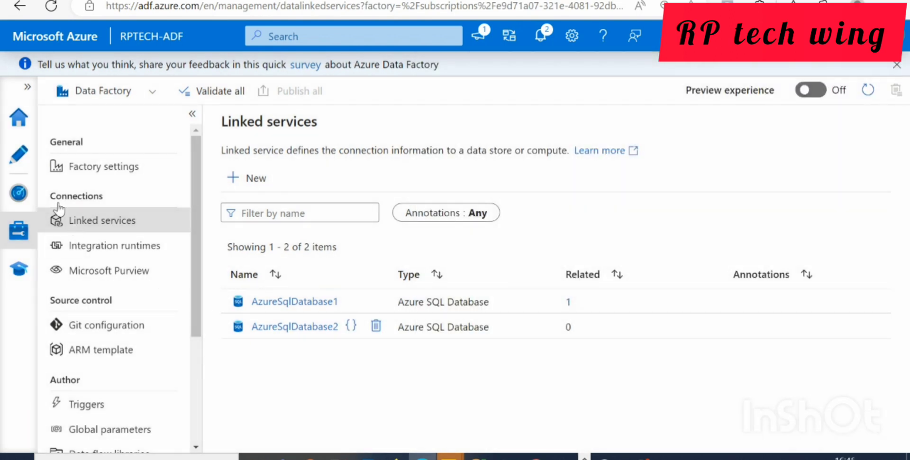
pyautogui.click(19, 154)
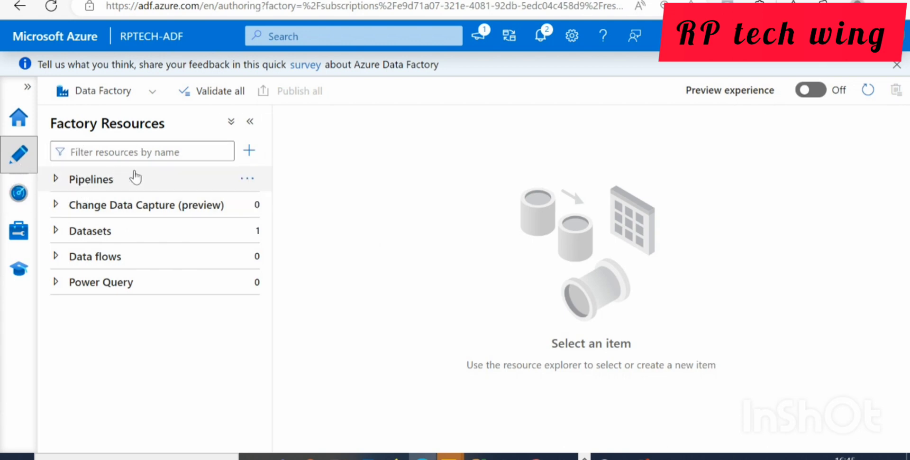
# Step: Expand the Datasets list and look through the Dataset_sql dataset before closing it
pyautogui.click(56, 231)
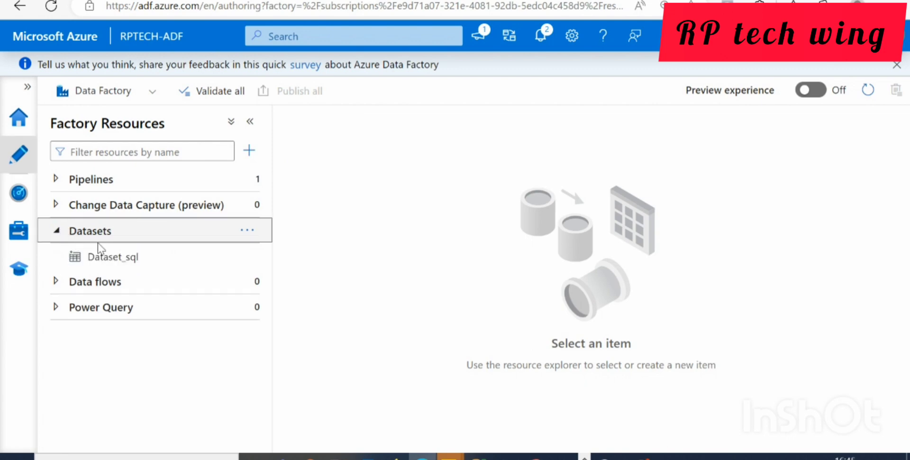
pyautogui.click(248, 230)
pyautogui.click(149, 256)
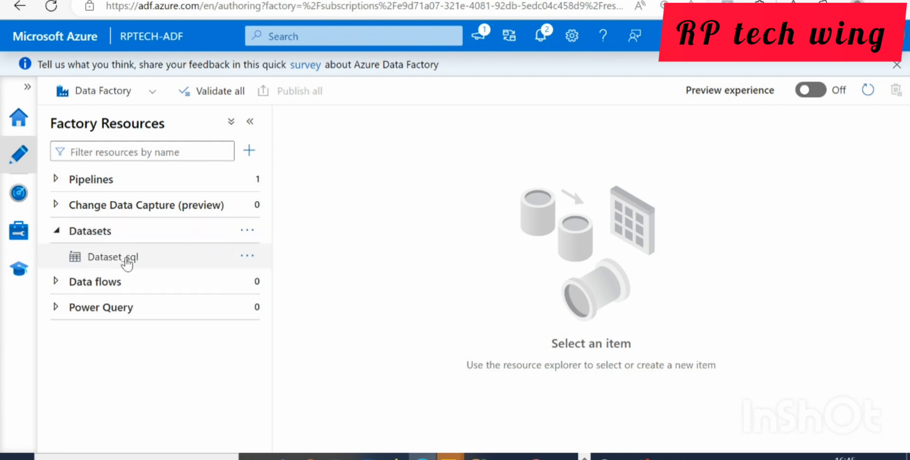
pyautogui.click(128, 257)
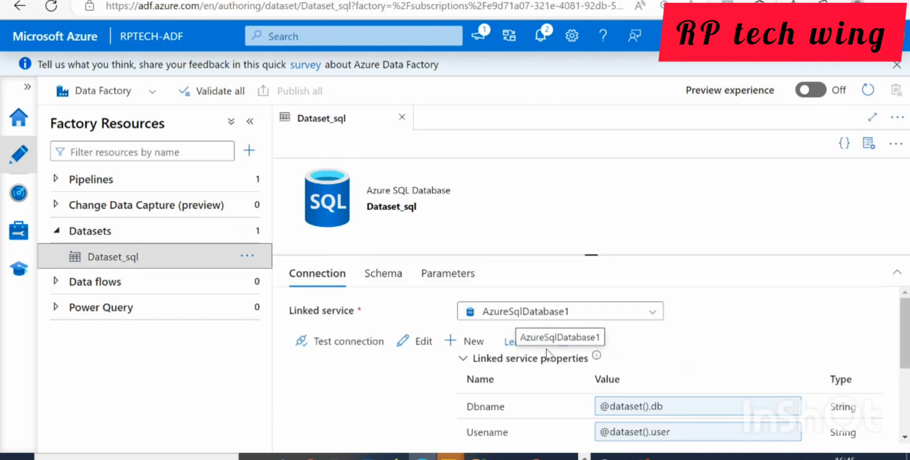
pyautogui.scroll(-1, 483, 308)
pyautogui.scroll(-3, 483, 309)
pyautogui.scroll(3, 493, 237)
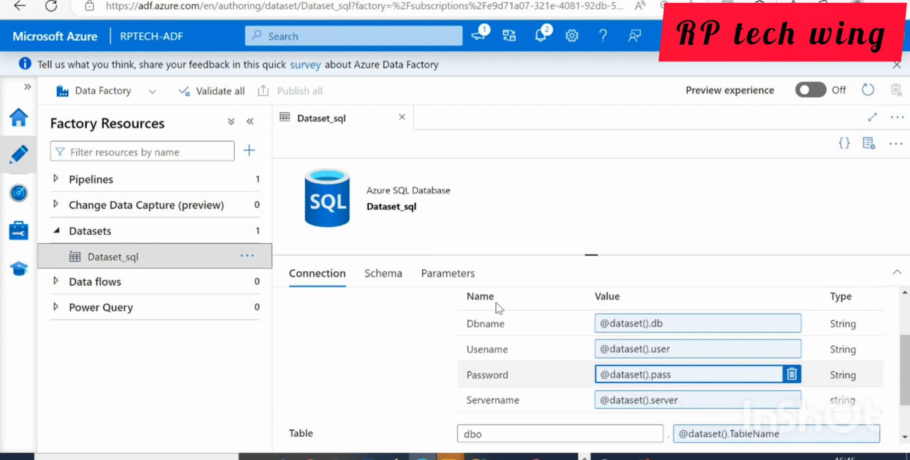
pyautogui.click(402, 117)
# Step: Delete the Dataset_sql dataset and confirm the deletion
pyautogui.click(146, 264)
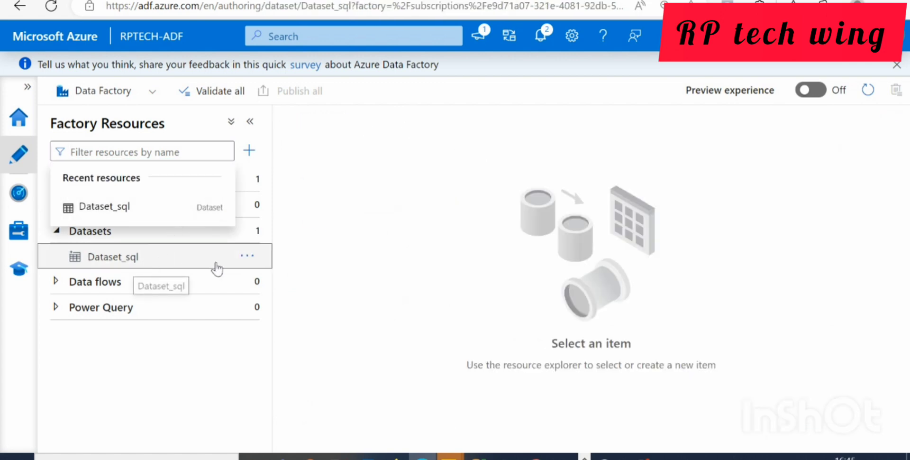
pyautogui.click(247, 256)
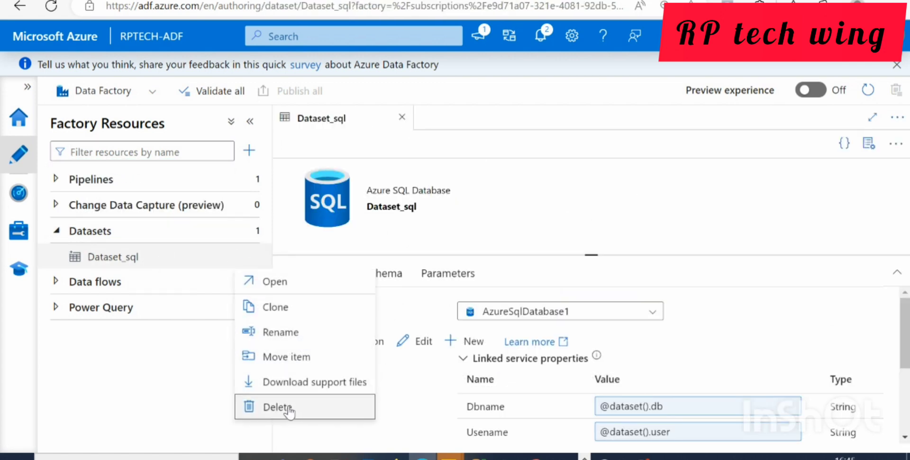
pyautogui.click(284, 407)
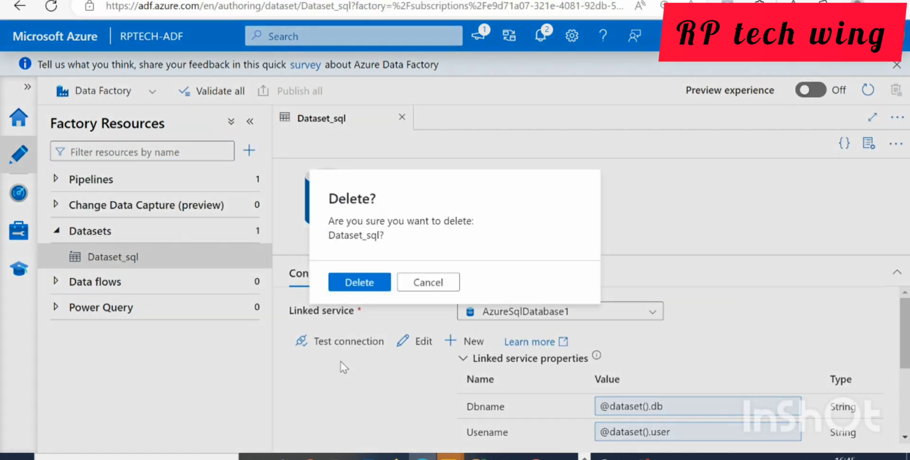
pyautogui.click(359, 282)
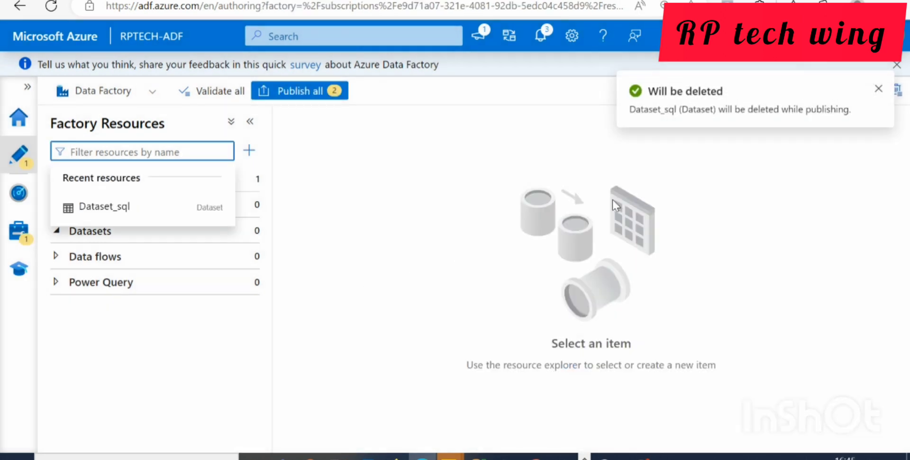
# Step: Attempt Publish all, dismiss the validation errors, and collapse the Datasets list
pyautogui.click(303, 93)
pyautogui.click(616, 432)
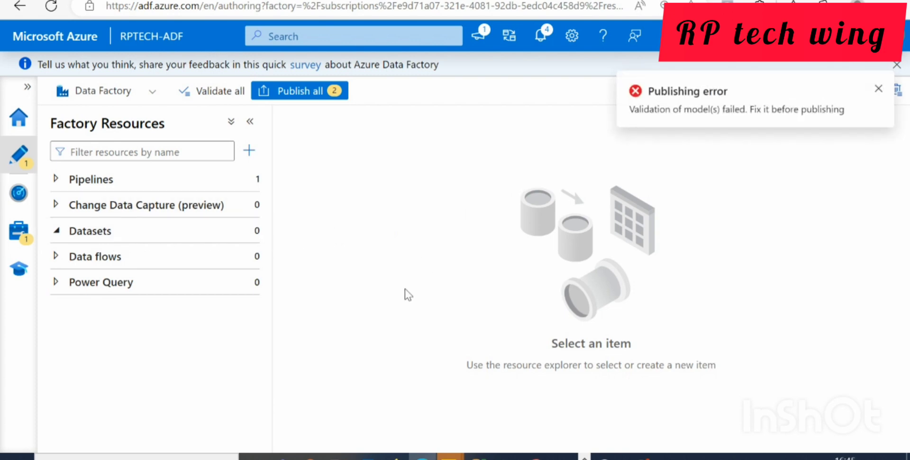
pyautogui.click(878, 89)
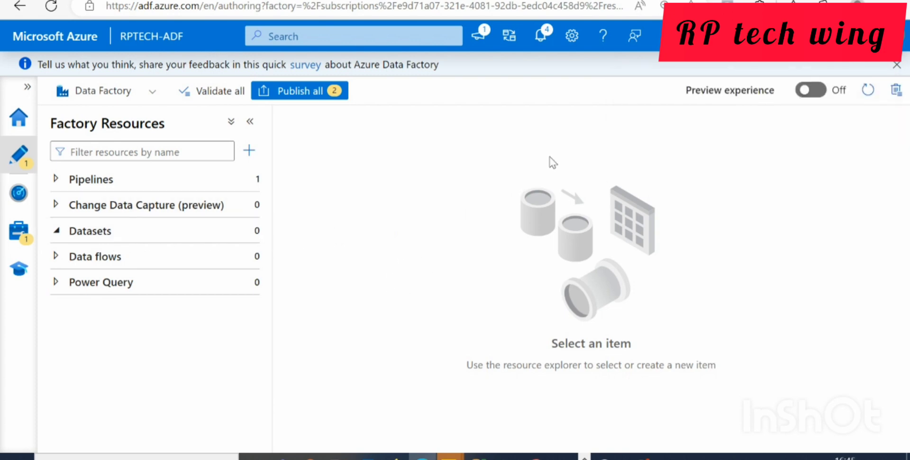
pyautogui.click(56, 231)
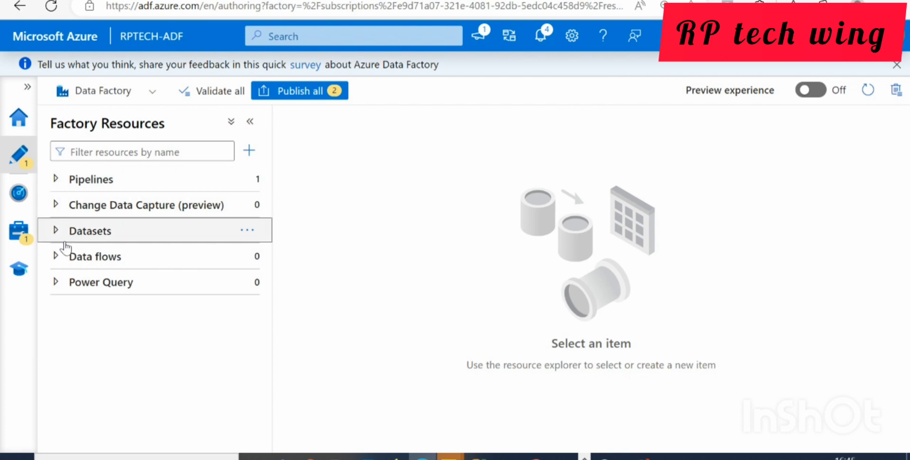
# Step: Add an Azure SQL Database dataset named AzureSqlTable1, bound to the AzureSqlDatabase2 linked service
pyautogui.click(248, 231)
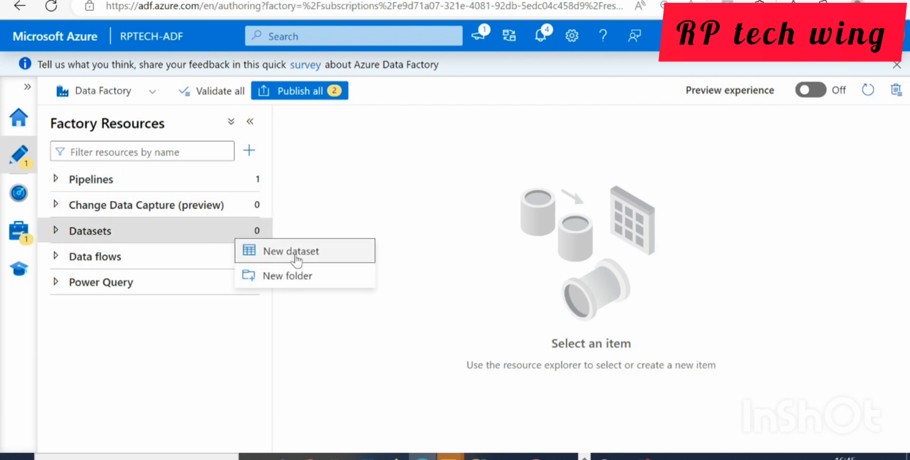
pyautogui.click(294, 256)
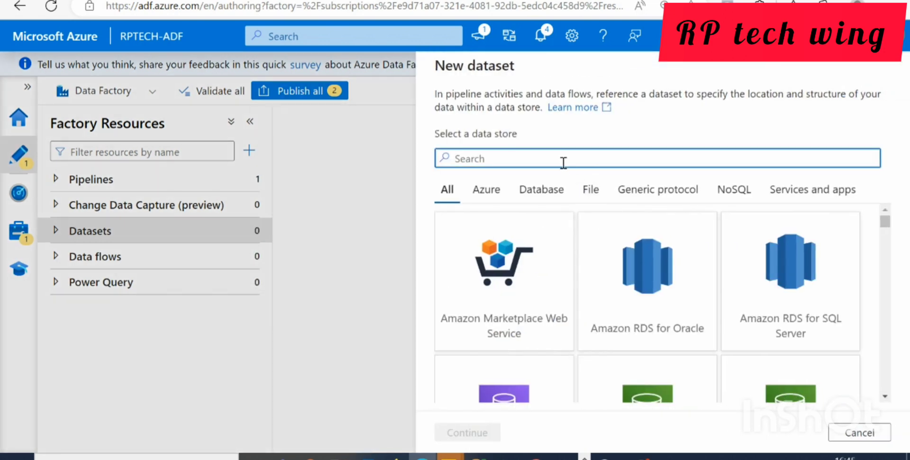
pyautogui.write('azure ')
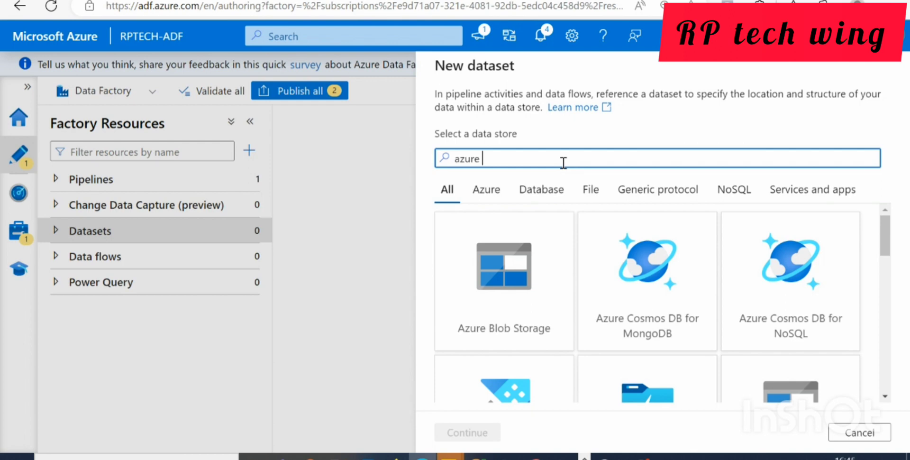
pyautogui.write('sql')
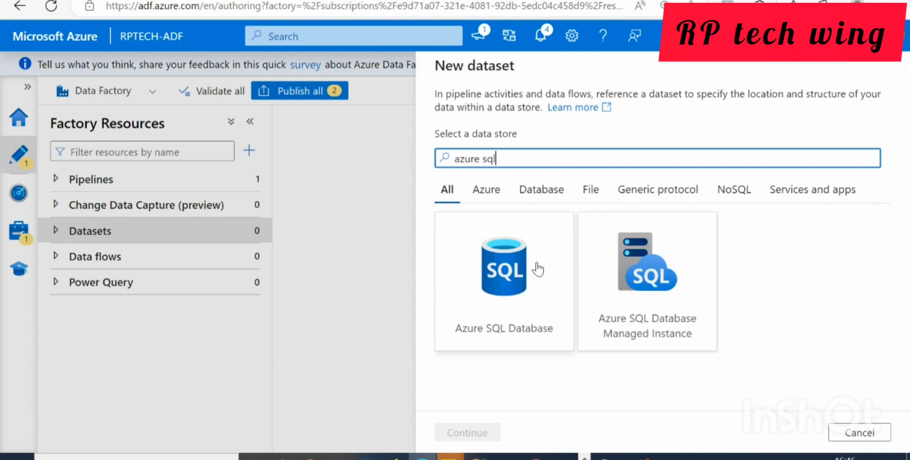
pyautogui.click(532, 280)
pyautogui.click(488, 432)
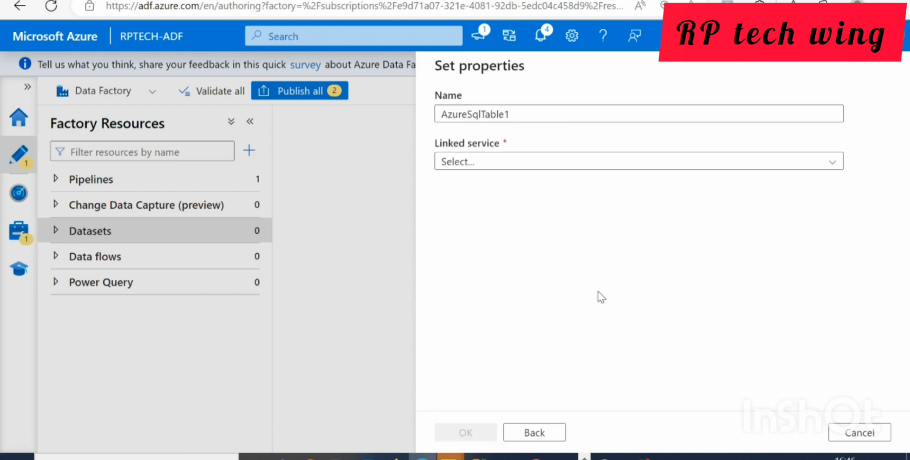
pyautogui.click(723, 167)
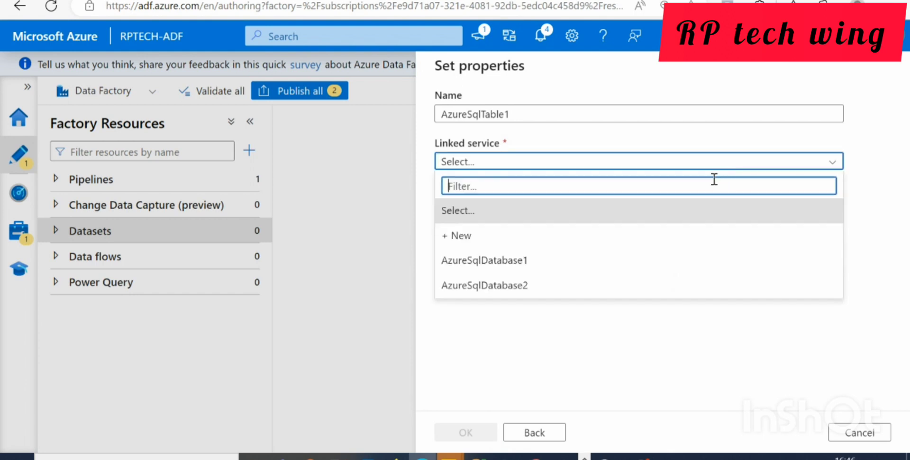
pyautogui.click(564, 286)
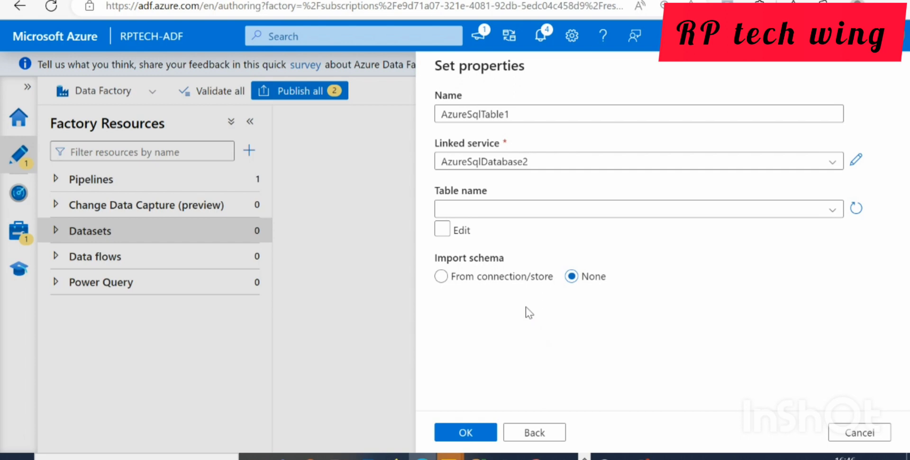
pyautogui.click(460, 433)
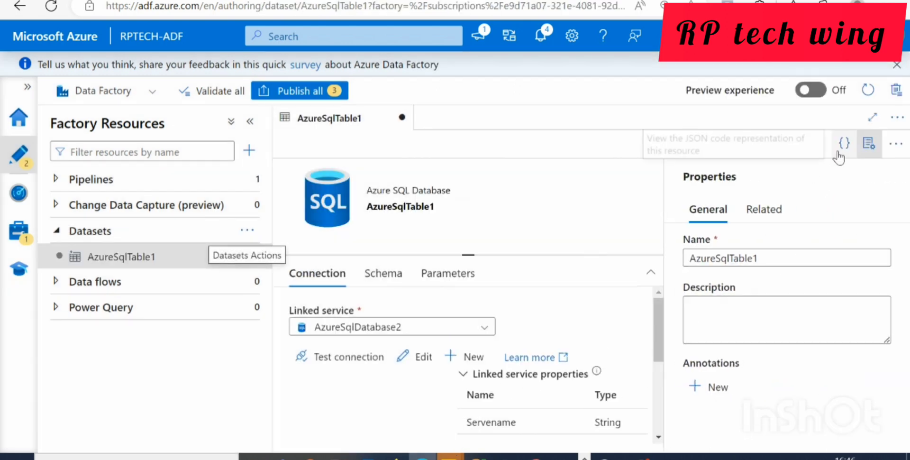
# Step: Enlarge AzureSqlTable1's connection settings and look over the Servename value and schema settings
pyautogui.click(869, 142)
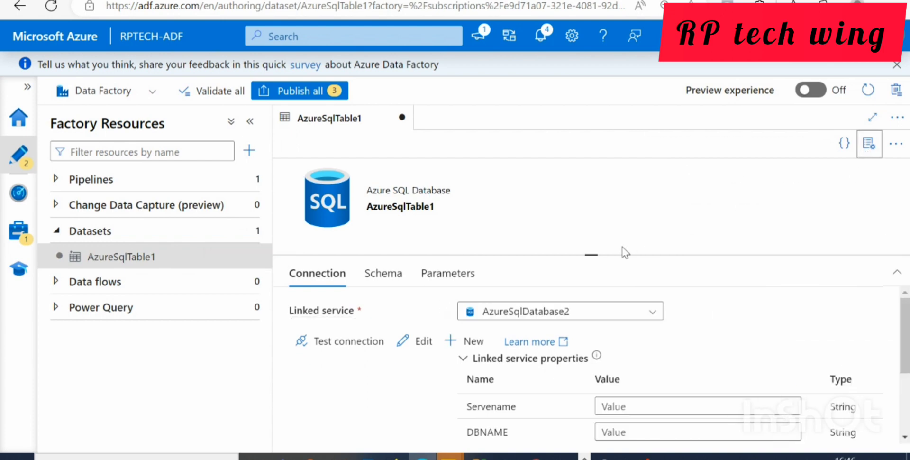
pyautogui.moveTo(596, 254); pyautogui.dragTo(596, 162)
pyautogui.click(635, 314)
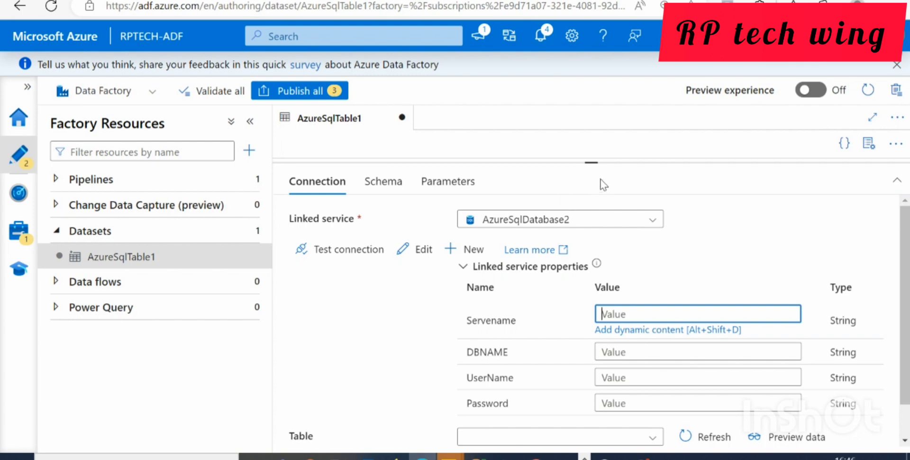
pyautogui.moveTo(590, 163); pyautogui.dragTo(621, 238)
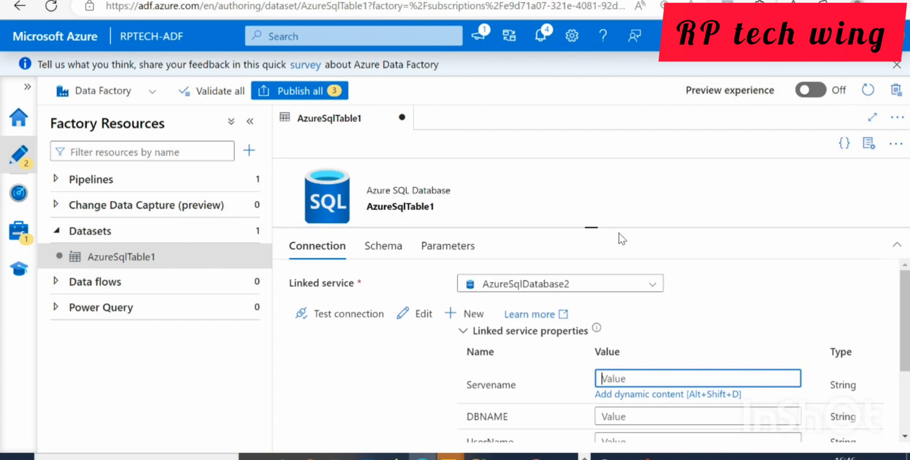
pyautogui.click(393, 206)
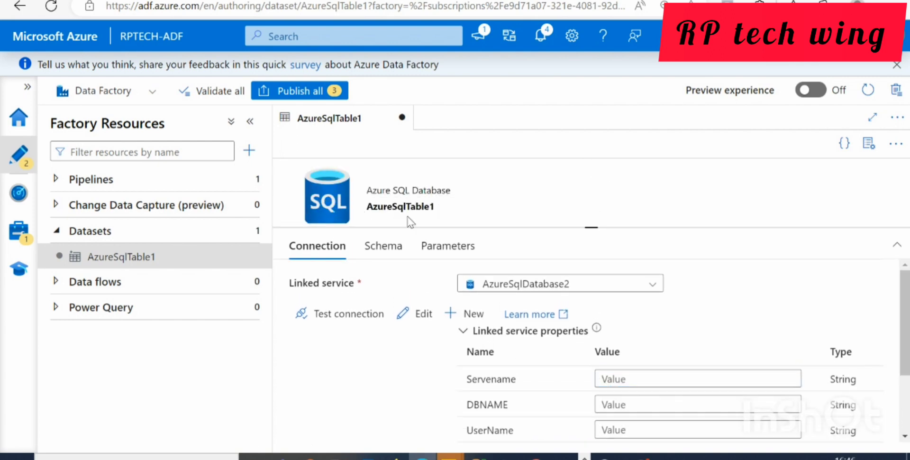
pyautogui.click(380, 253)
pyautogui.click(326, 250)
pyautogui.scroll(-1, 545, 342)
pyautogui.click(464, 306)
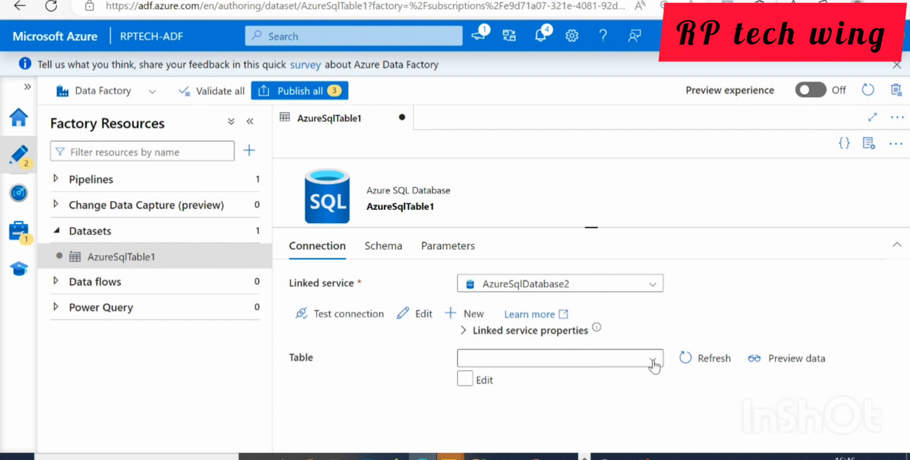
# Step: Cancel the New linked service form and expand the linked service properties to review them
pyautogui.click(453, 313)
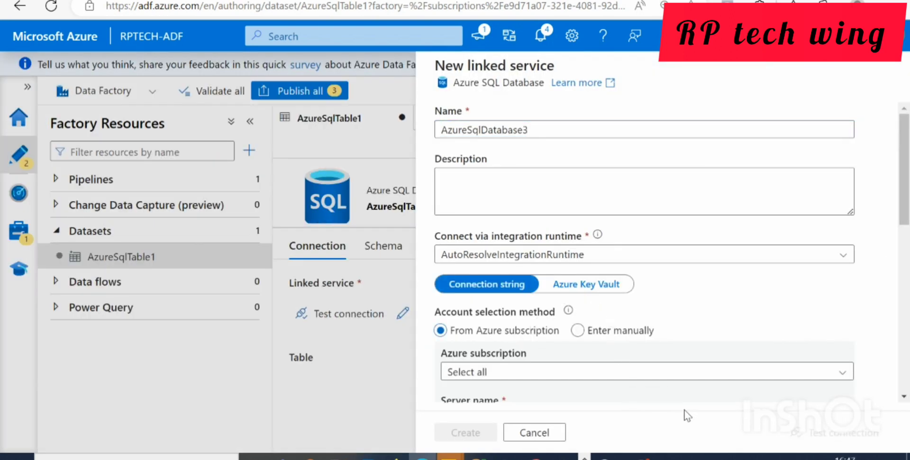
pyautogui.click(540, 432)
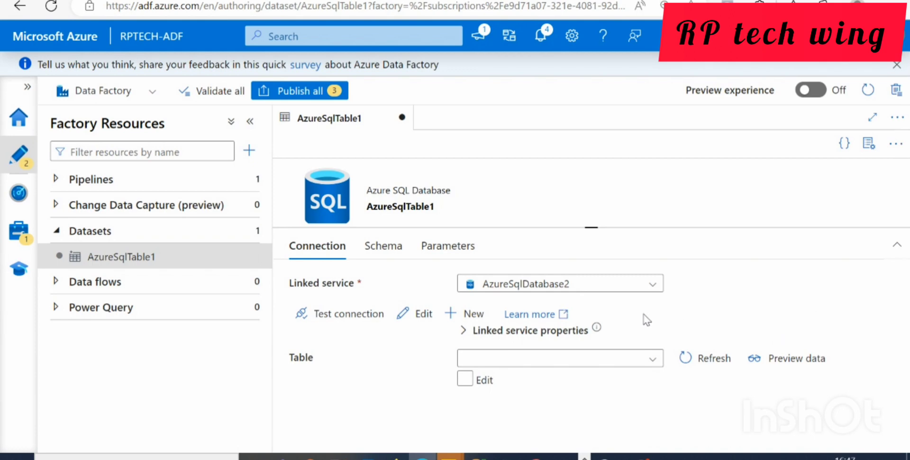
pyautogui.click(464, 330)
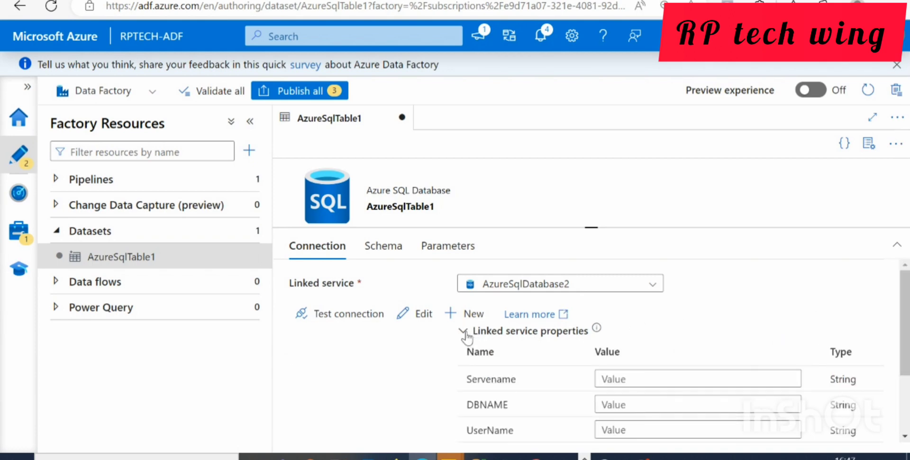
pyautogui.scroll(-3, 483, 331)
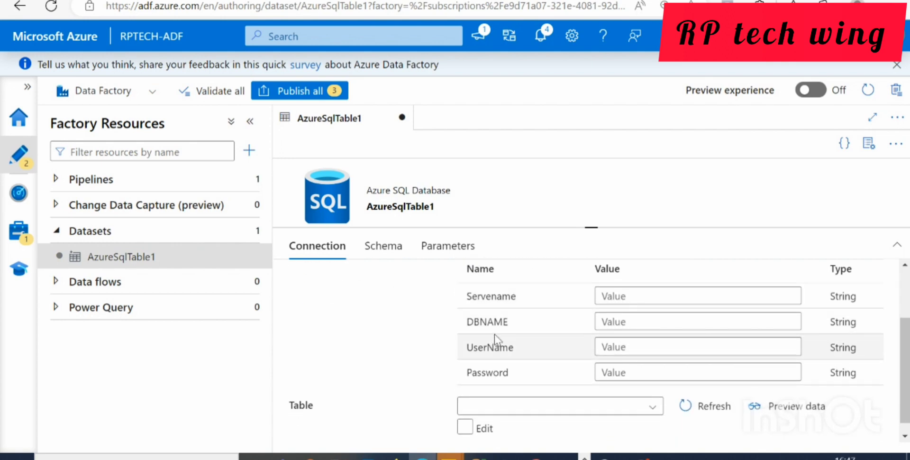
pyautogui.scroll(3, 550, 358)
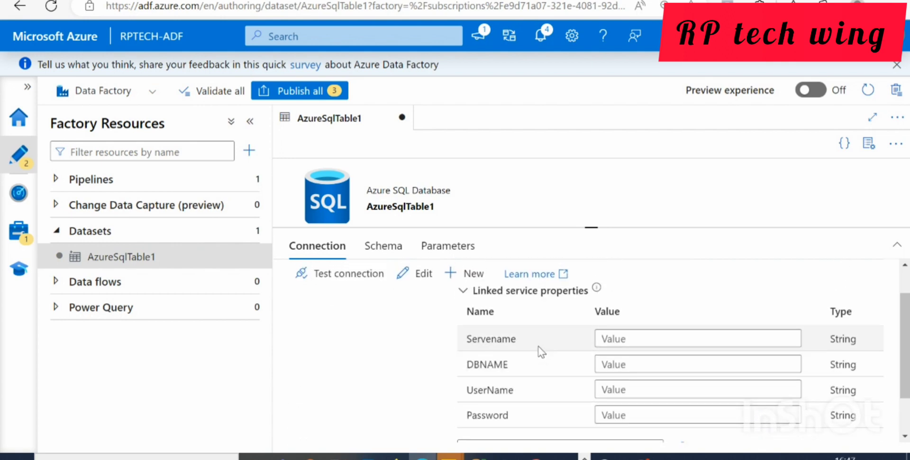
# Step: Add String dataset parameters ServenameDASSET and DatbasenameDataset
pyautogui.click(436, 251)
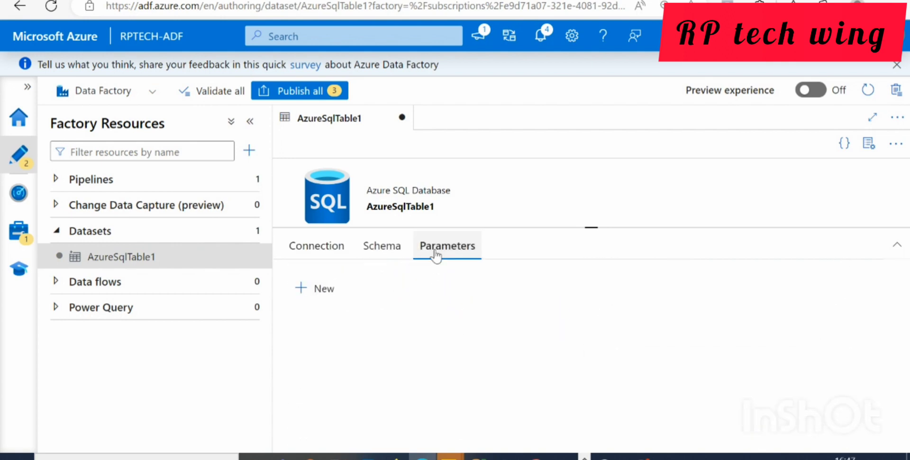
pyautogui.click(302, 288)
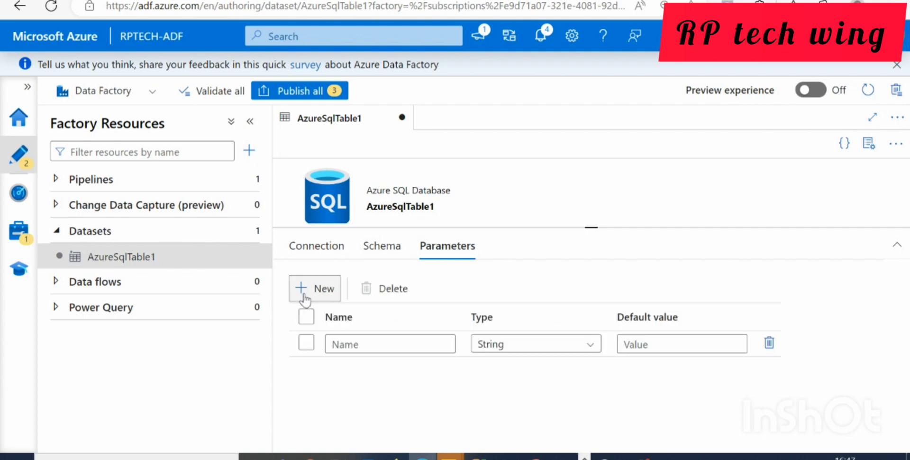
pyautogui.click(401, 346)
pyautogui.write('ServenameDASSET')
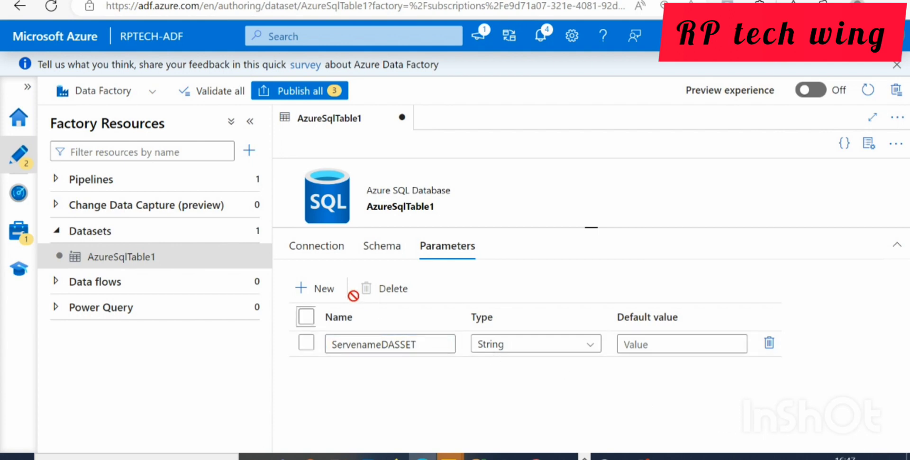
pyautogui.click(301, 288)
pyautogui.click(361, 369)
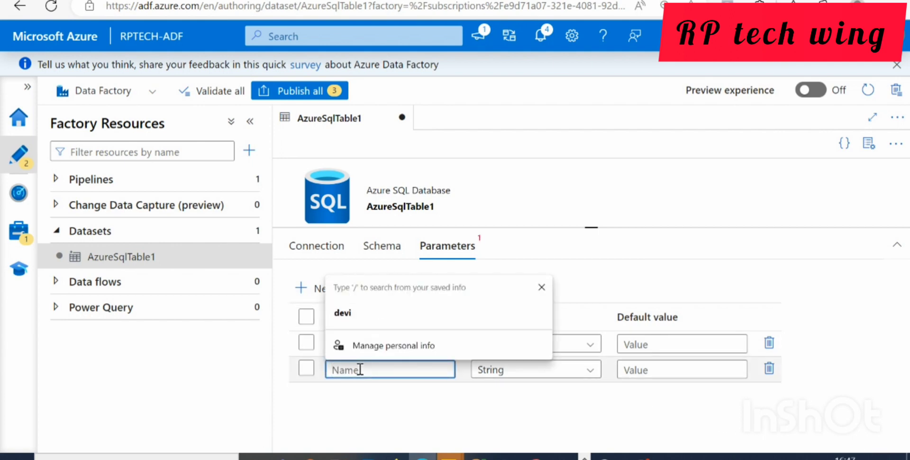
pyautogui.write('DatbasenameDataset')
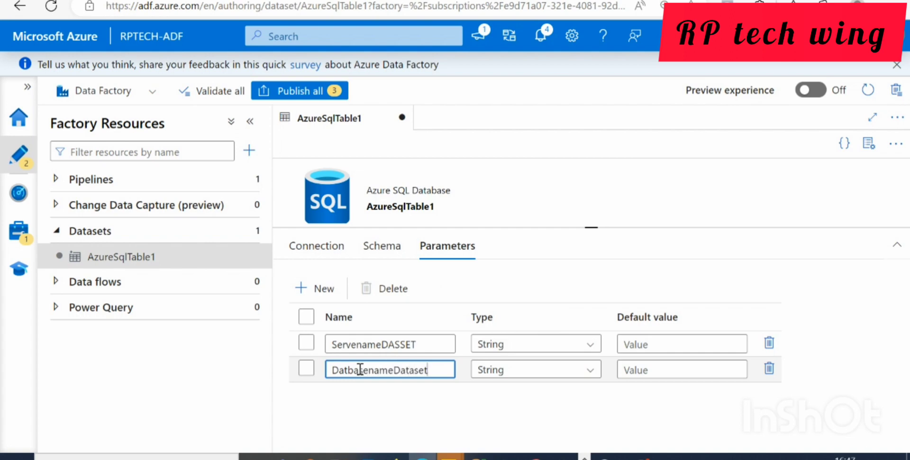
# Step: Add String dataset parameters Passworddatset and UsernameDatase
pyautogui.click(301, 288)
pyautogui.click(355, 393)
pyautogui.write('Password')
pyautogui.press('BackSpace')
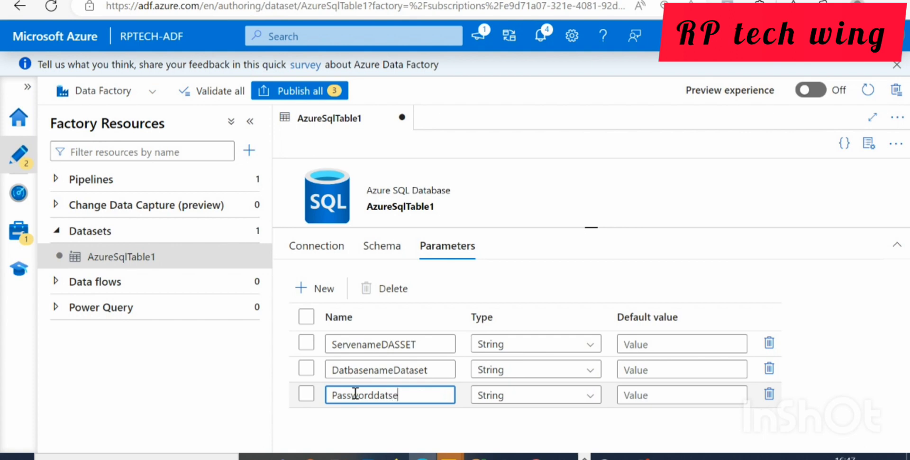
pyautogui.write('datset')
pyautogui.click(307, 287)
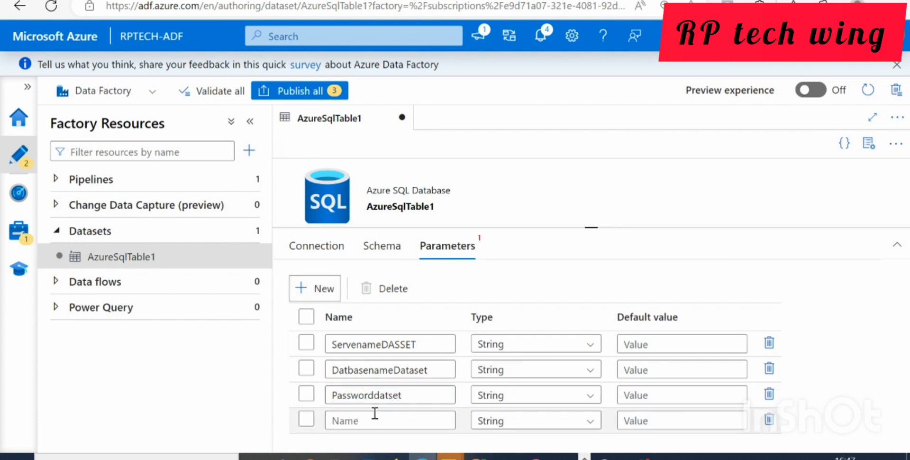
pyautogui.click(375, 419)
pyautogui.write('UsernameDatase')
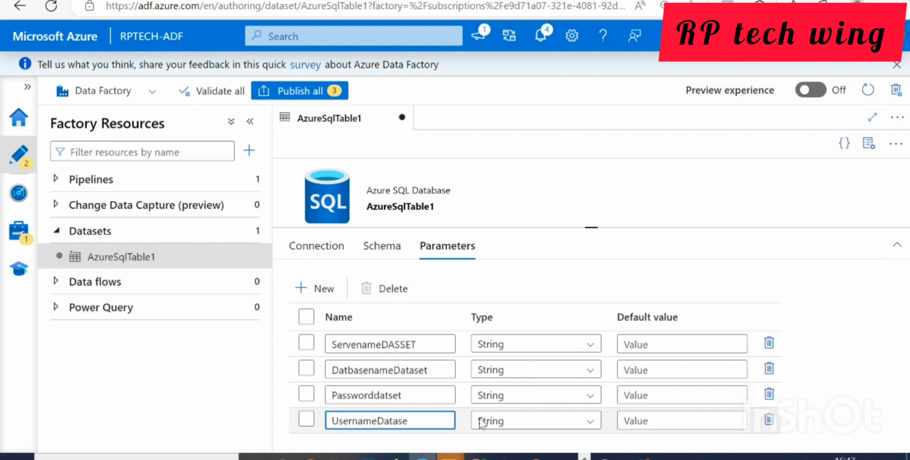
pyautogui.click(857, 363)
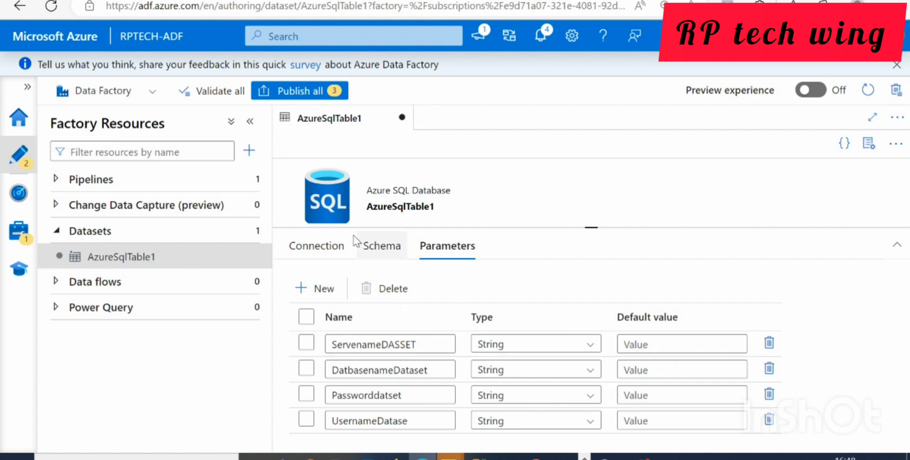
# Step: Compare the dataset's parameter list with its connection settings
pyautogui.click(333, 247)
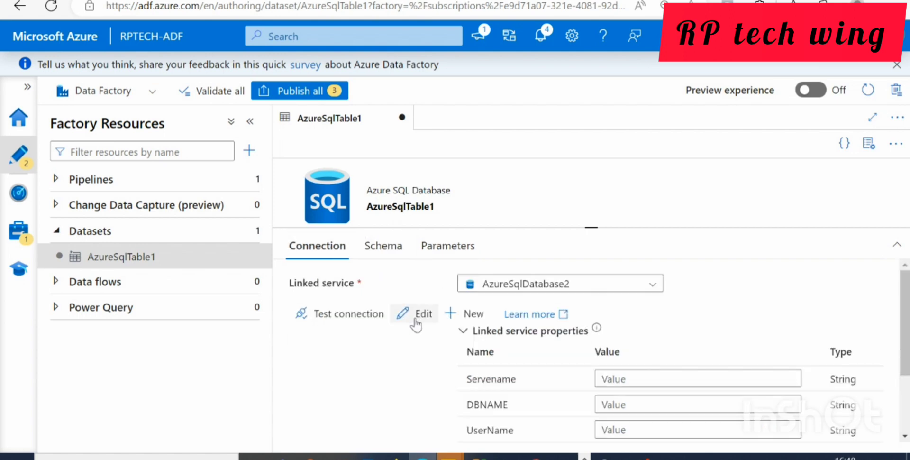
pyautogui.scroll(-1, 526, 377)
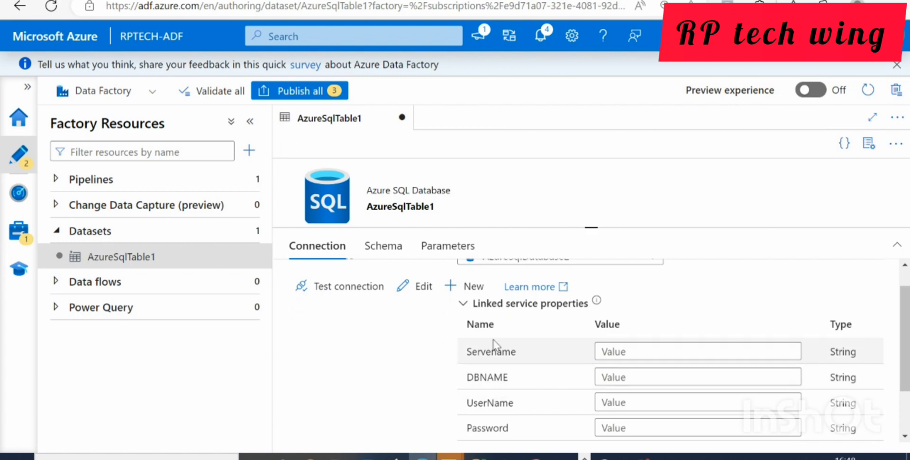
pyautogui.scroll(-1, 522, 426)
pyautogui.scroll(2, 508, 379)
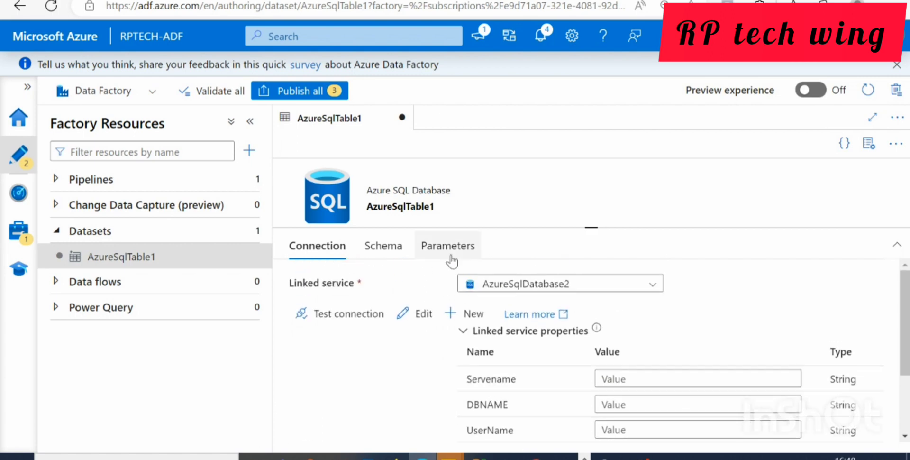
pyautogui.click(448, 246)
pyautogui.click(332, 247)
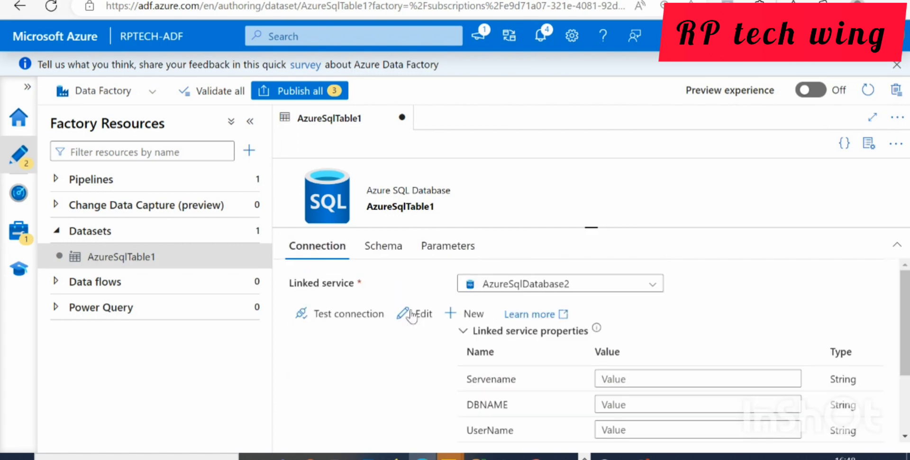
pyautogui.scroll(-1, 574, 388)
pyautogui.click(642, 350)
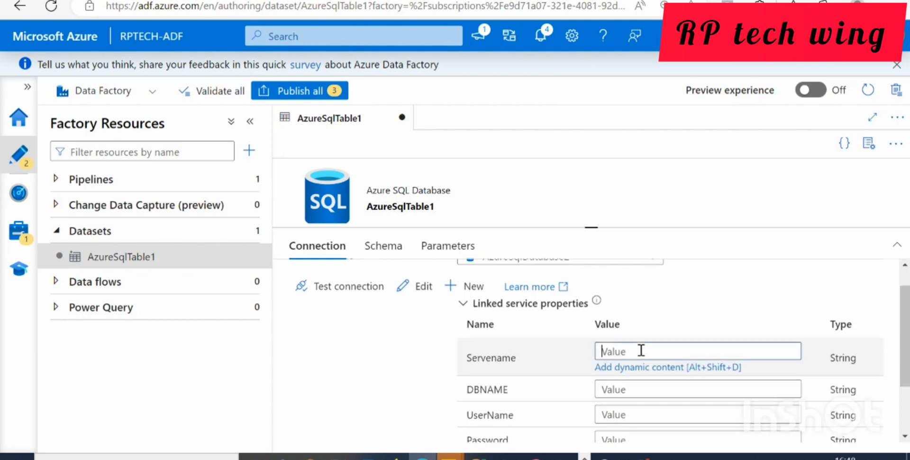
pyautogui.click(656, 369)
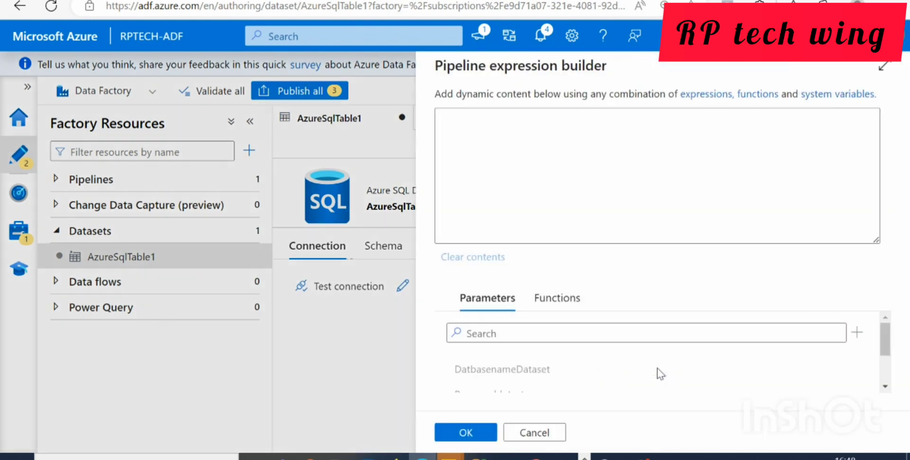
pyautogui.scroll(-1, 565, 330)
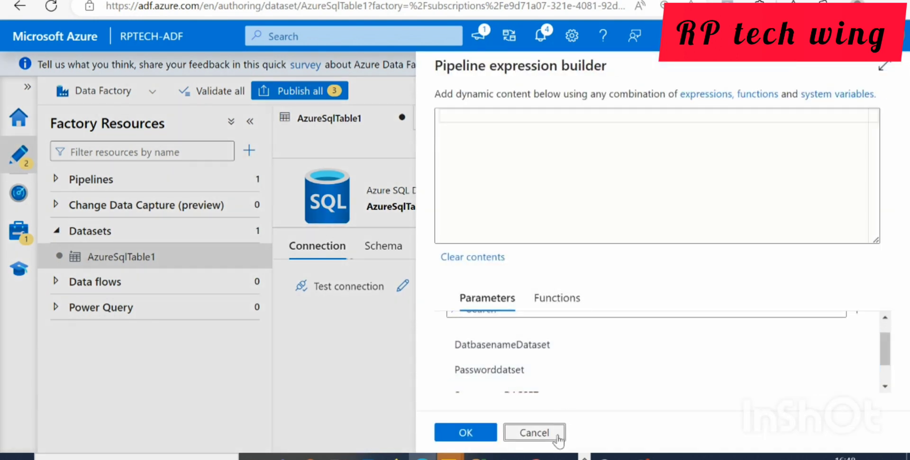
pyautogui.click(534, 431)
pyautogui.click(616, 354)
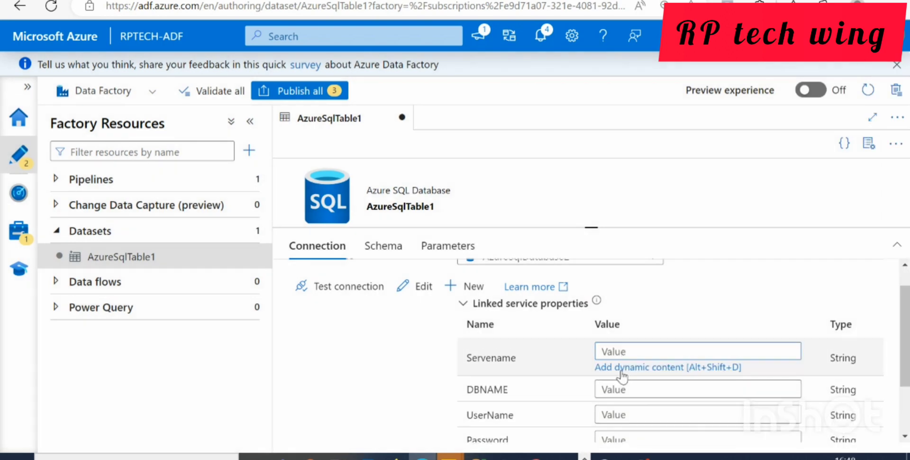
pyautogui.click(623, 371)
pyautogui.scroll(-1, 520, 350)
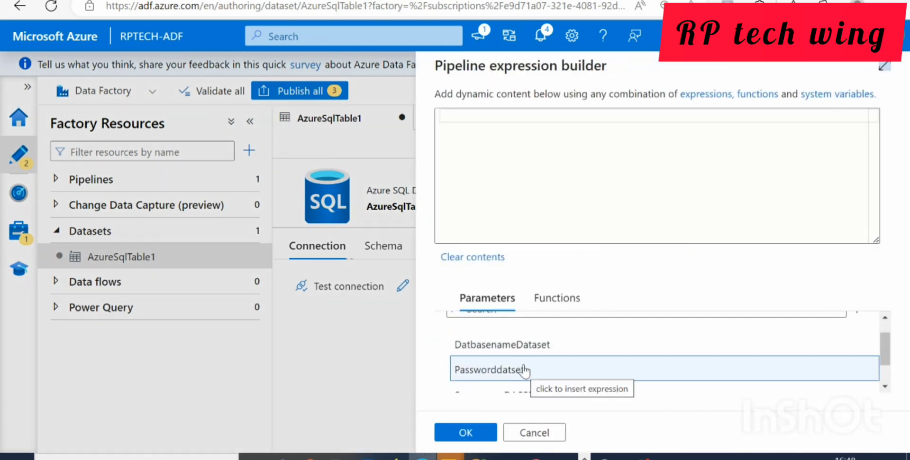
pyautogui.scroll(-1, 551, 364)
pyautogui.scroll(1, 551, 364)
pyautogui.scroll(1, 551, 363)
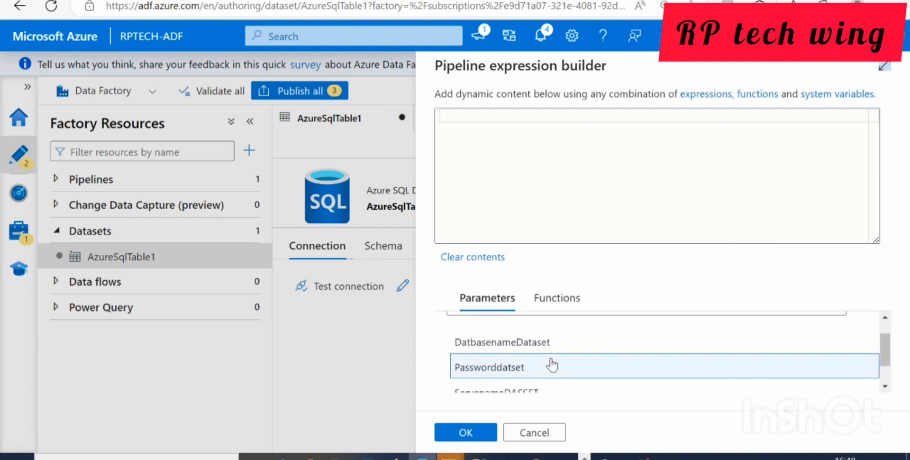
pyautogui.scroll(-1, 549, 361)
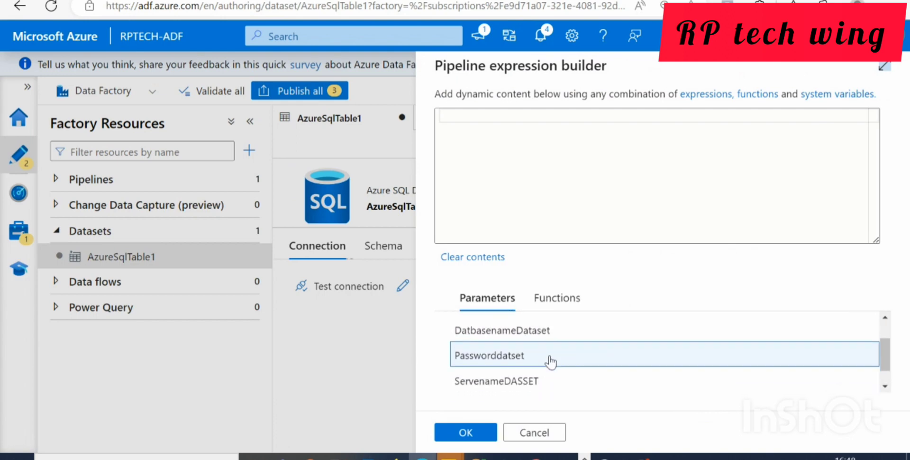
pyautogui.click(518, 384)
pyautogui.click(467, 433)
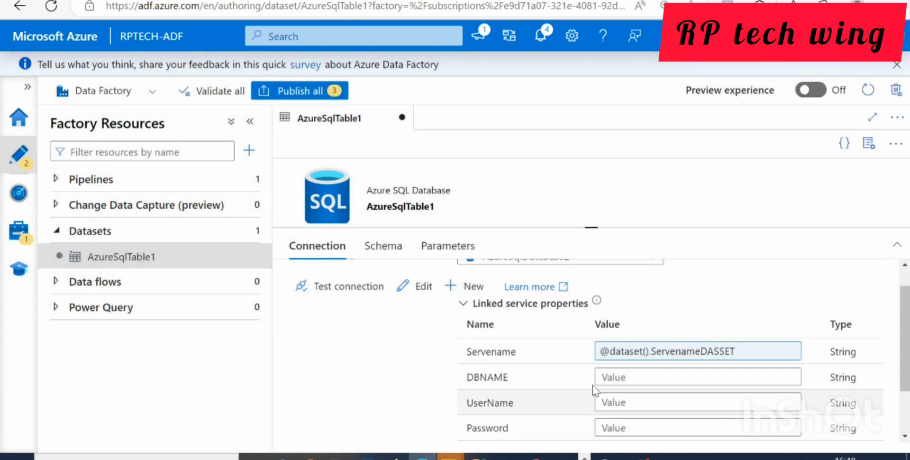
pyautogui.click(628, 374)
pyautogui.click(637, 392)
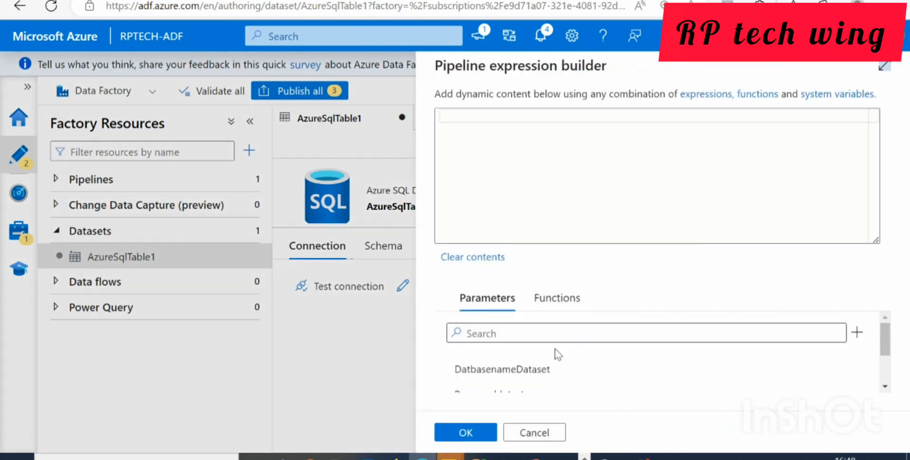
pyautogui.scroll(-1, 543, 375)
pyautogui.scroll(-1, 536, 379)
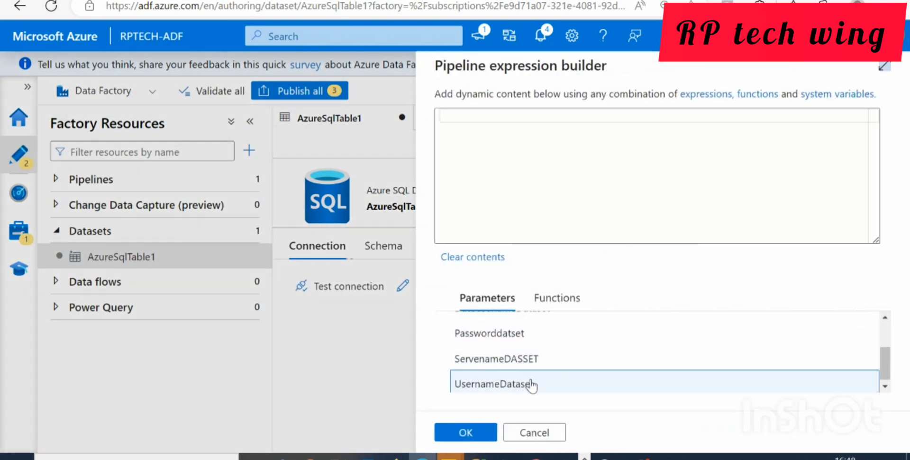
pyautogui.click(529, 387)
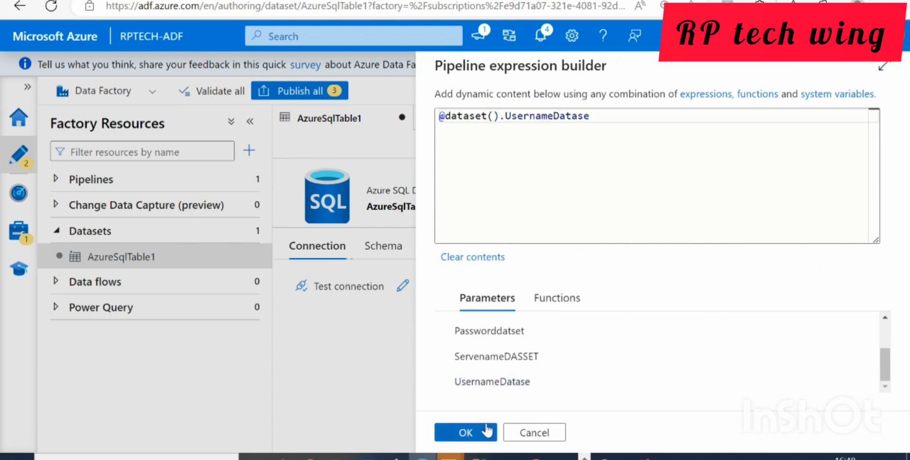
pyautogui.moveTo(589, 116); pyautogui.dragTo(432, 124)
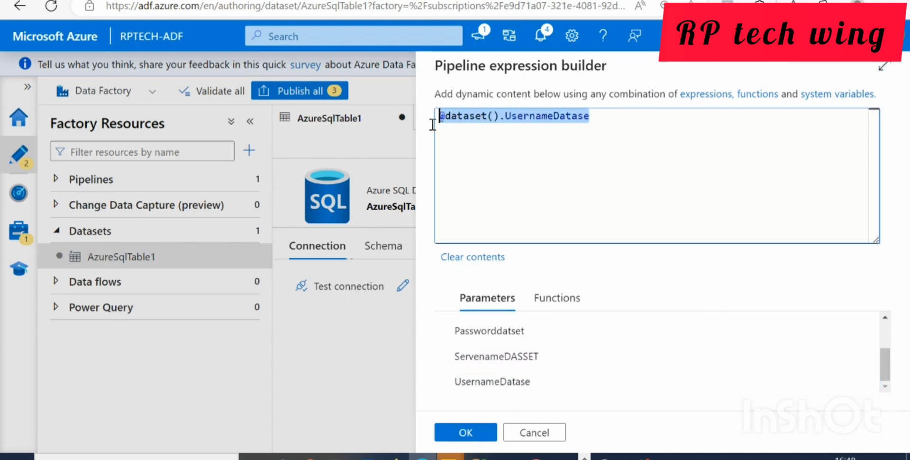
pyautogui.press('BackSpace')
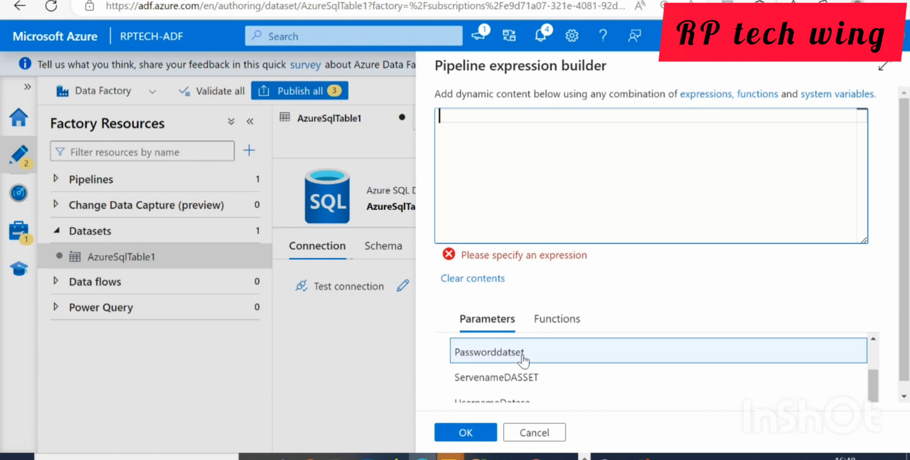
pyautogui.scroll(-1, 524, 368)
pyautogui.scroll(1, 524, 384)
pyautogui.click(493, 330)
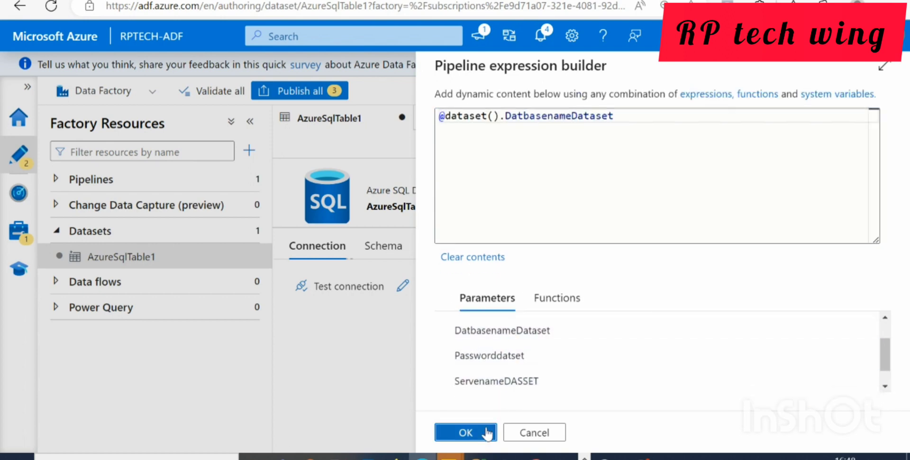
pyautogui.click(465, 431)
pyautogui.click(653, 406)
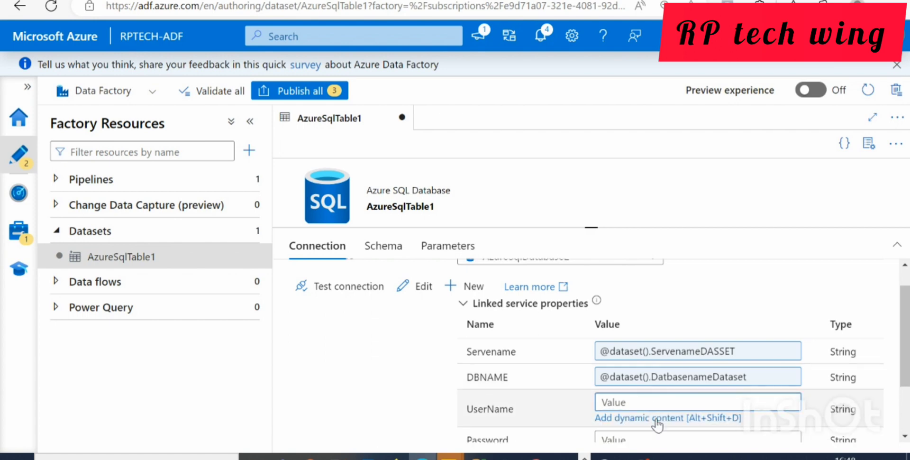
pyautogui.click(656, 418)
pyautogui.scroll(-2, 518, 386)
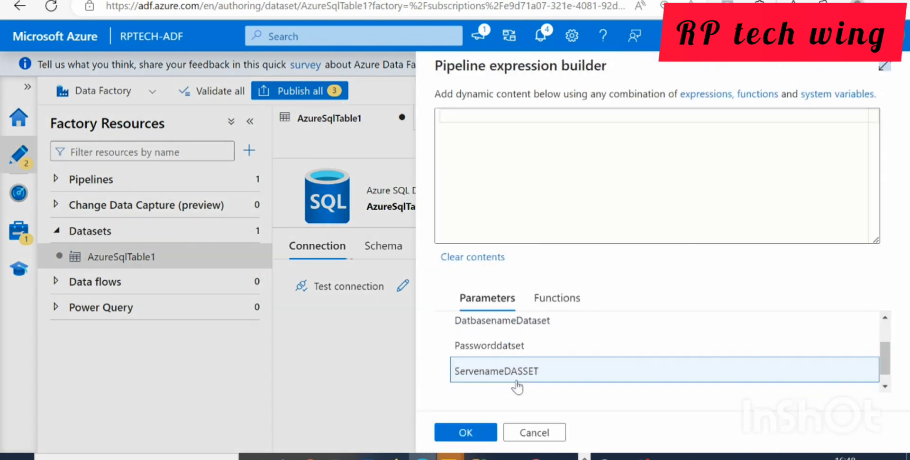
pyautogui.scroll(-1, 515, 362)
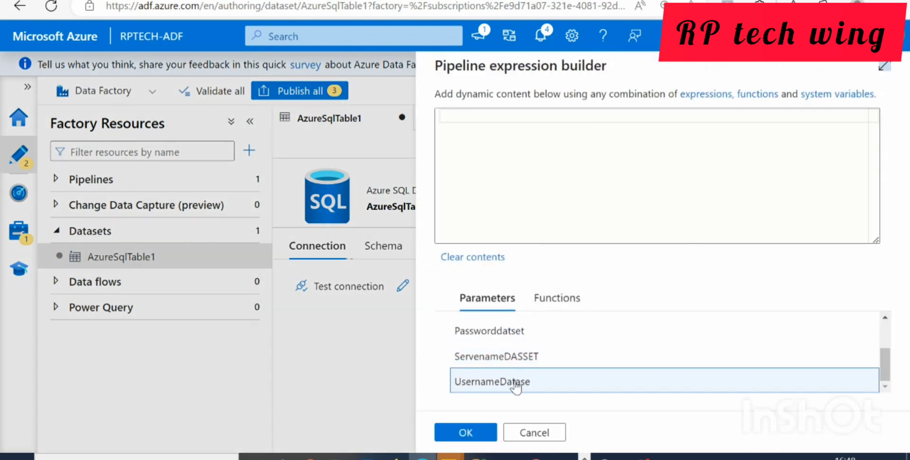
pyautogui.click(517, 381)
pyautogui.click(462, 432)
pyautogui.scroll(-1, 540, 407)
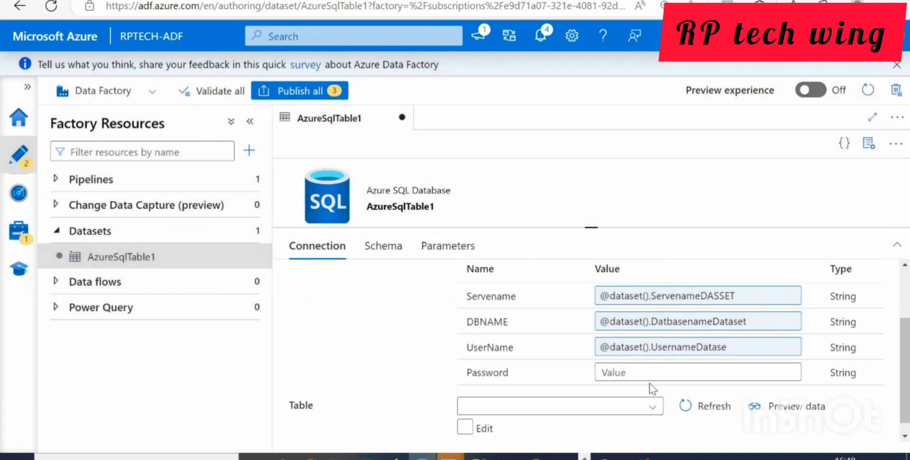
pyautogui.click(644, 374)
pyautogui.click(625, 389)
pyautogui.scroll(-1, 534, 350)
pyautogui.click(516, 359)
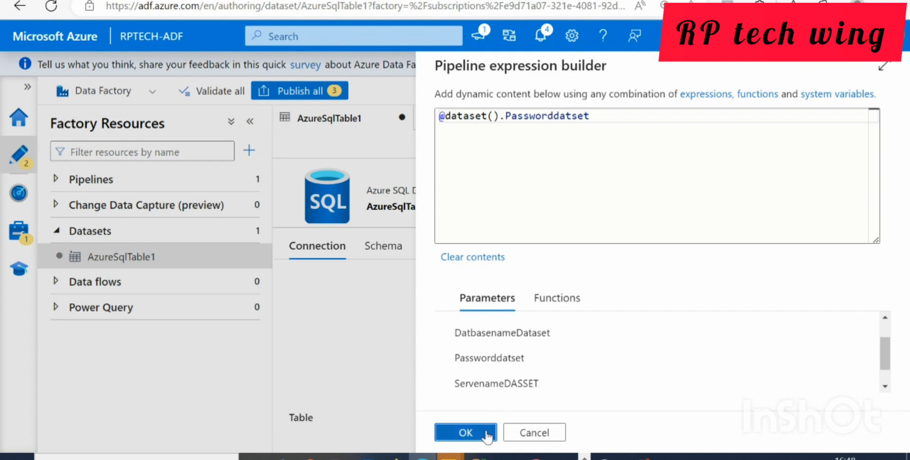
pyautogui.click(487, 435)
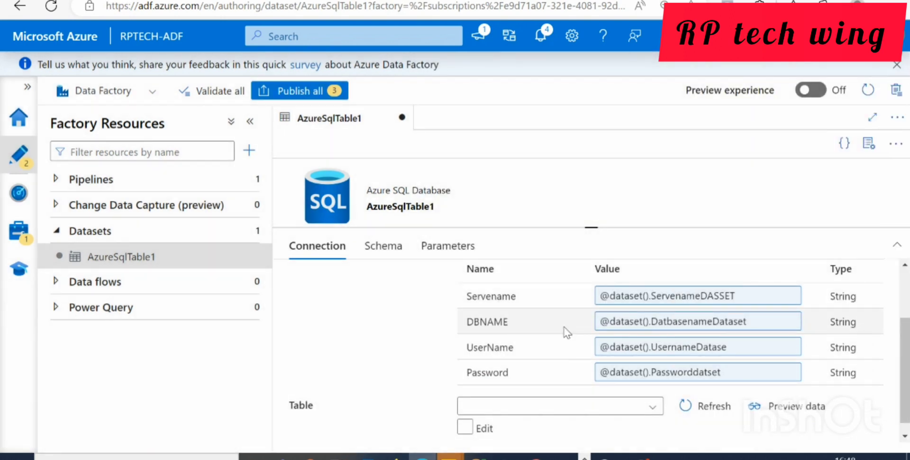
pyautogui.scroll(-1, 567, 332)
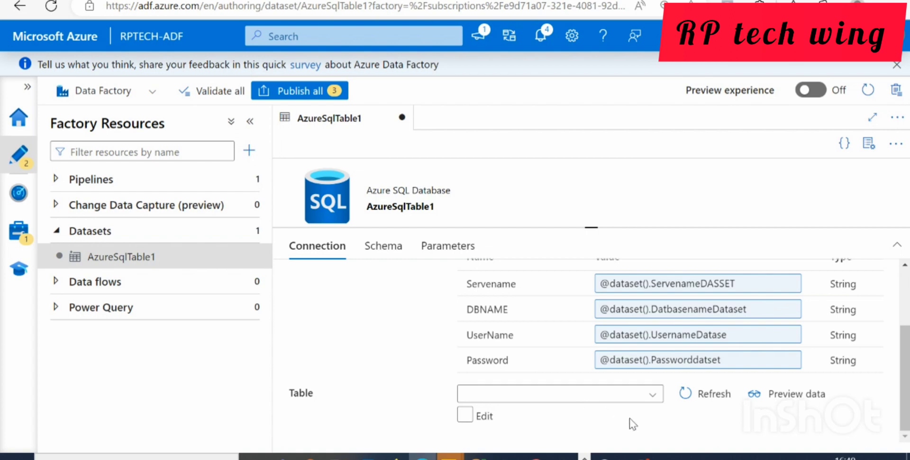
# Step: Switch the Table to manual entry with schema dbo and bring up dynamic content for the table name
pyautogui.click(653, 395)
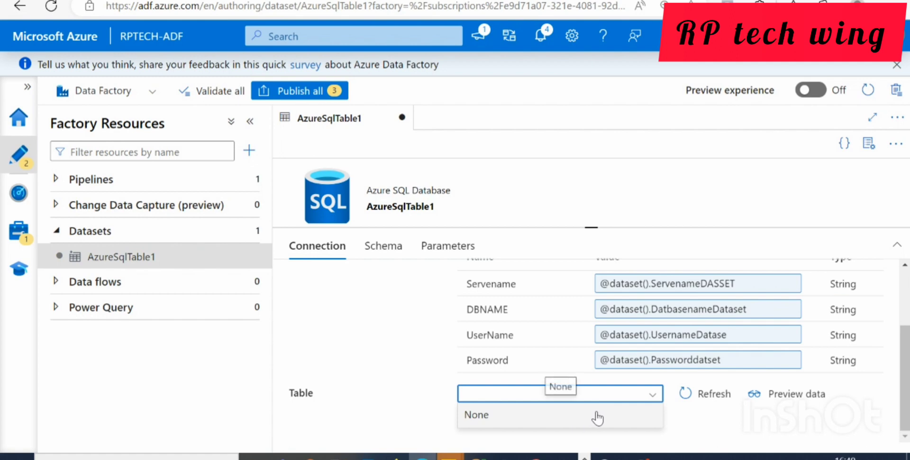
pyautogui.scroll(2, 689, 426)
pyautogui.scroll(-2, 637, 419)
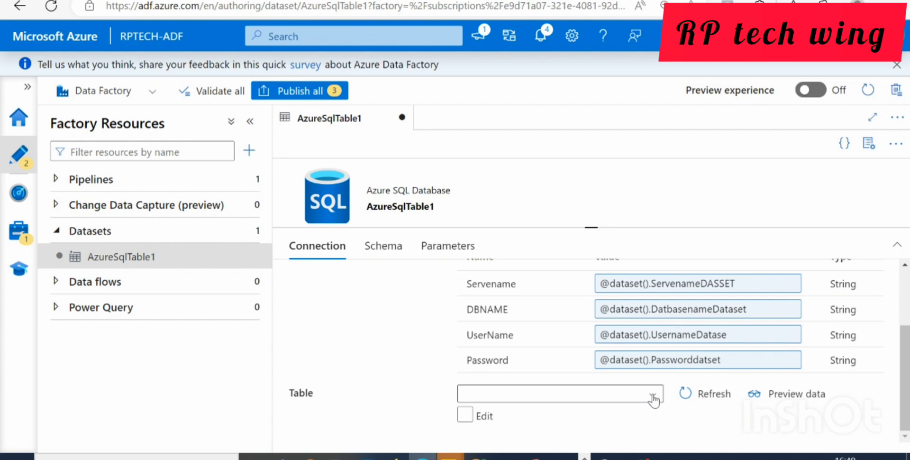
pyautogui.click(462, 416)
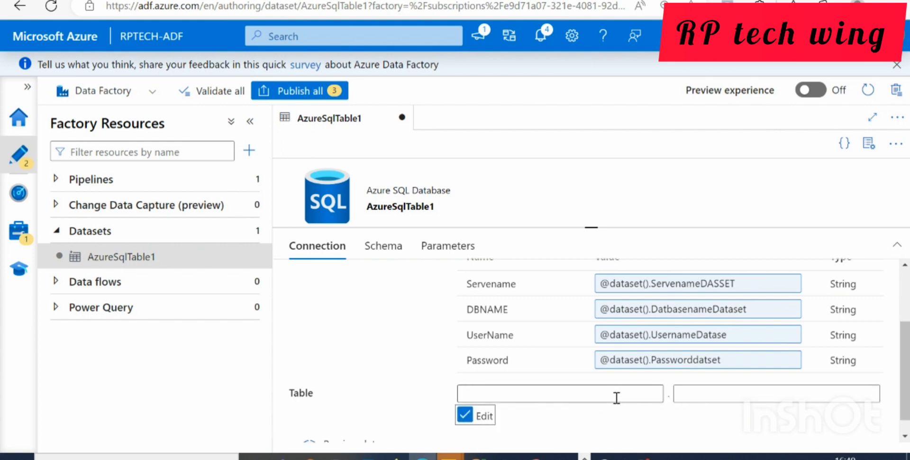
pyautogui.click(616, 398)
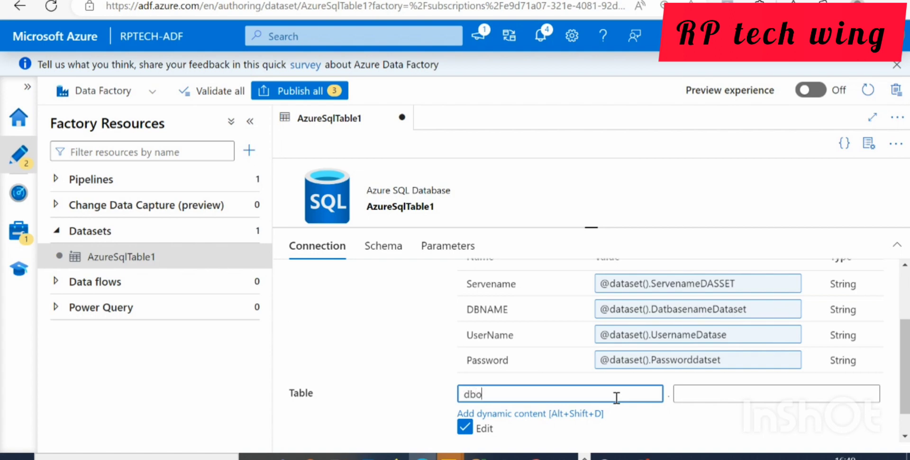
pyautogui.click(678, 397)
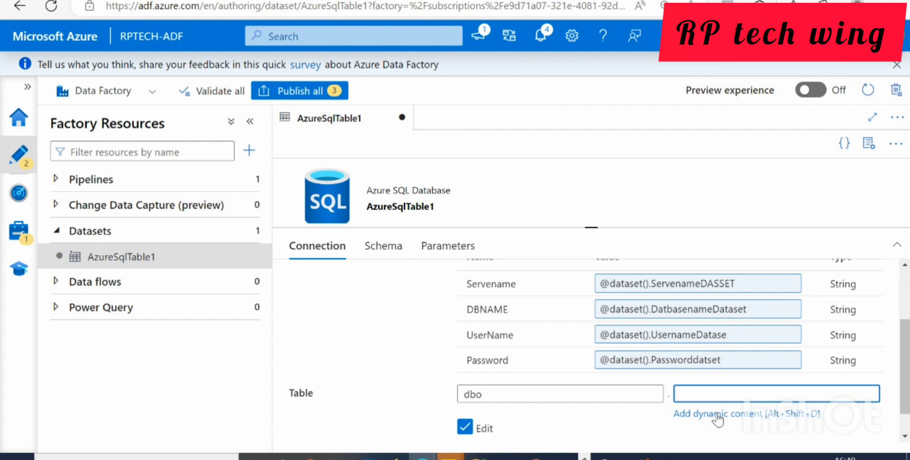
pyautogui.scroll(-1, 715, 420)
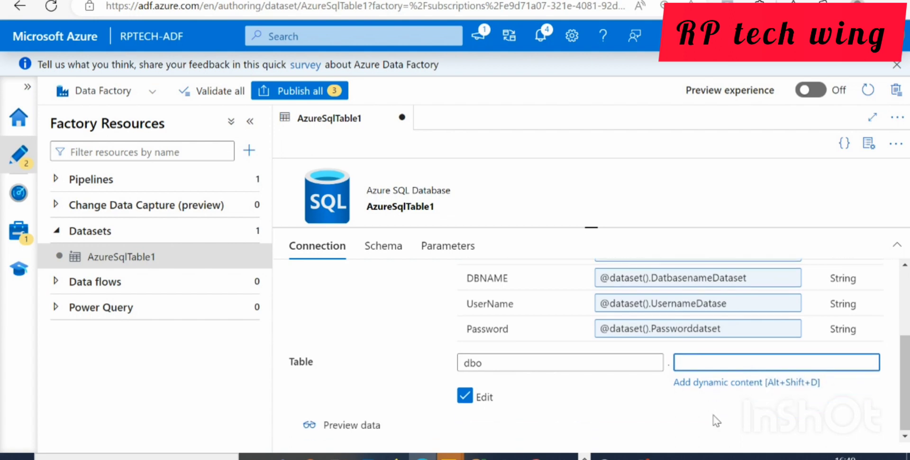
pyautogui.click(708, 383)
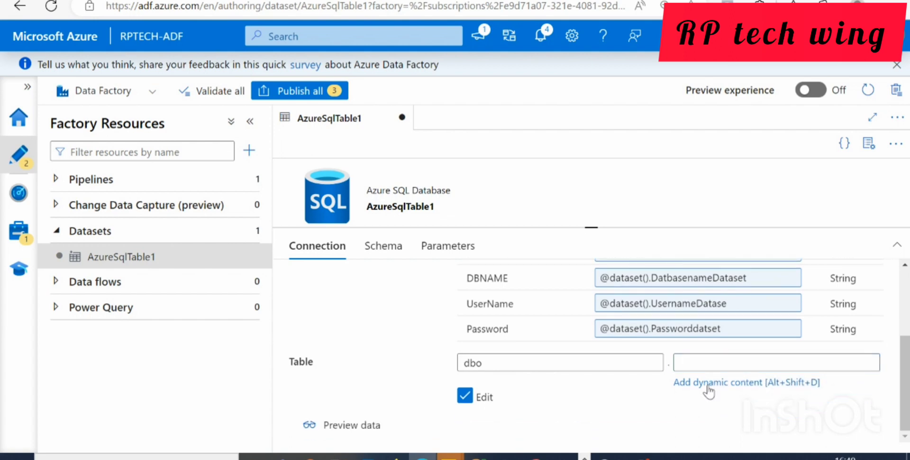
pyautogui.click(709, 383)
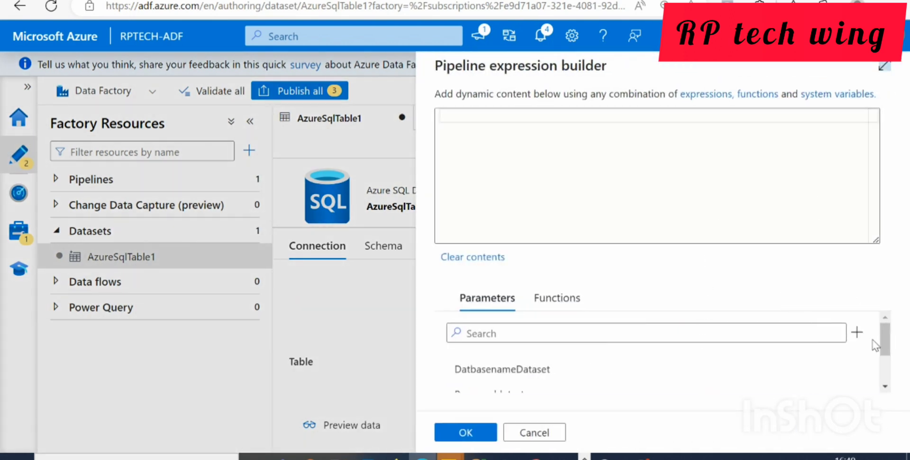
pyautogui.click(857, 332)
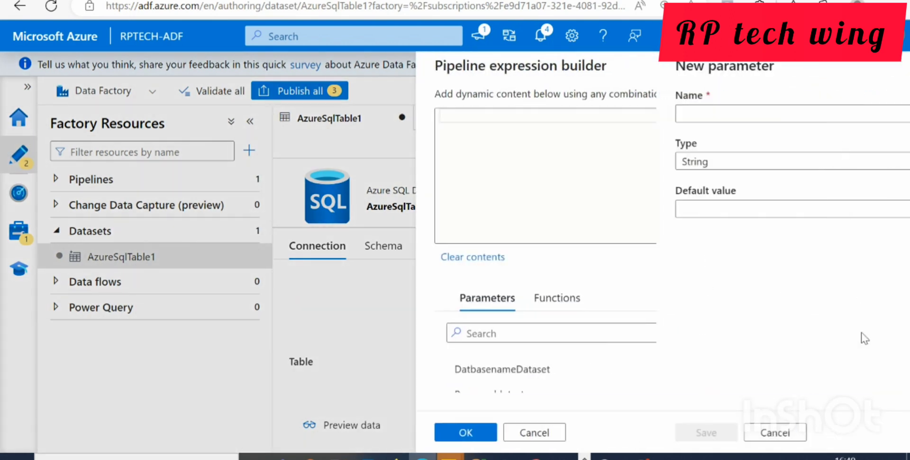
pyautogui.click(592, 113)
pyautogui.write('DatasetTable')
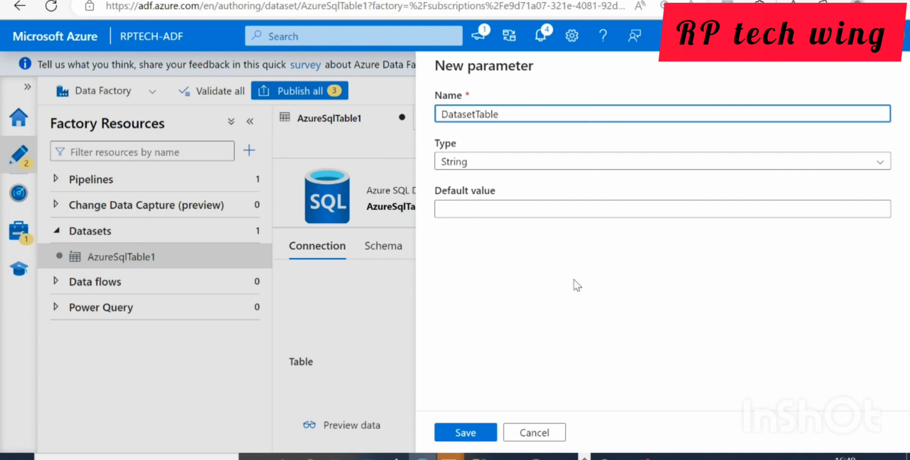
pyautogui.click(464, 432)
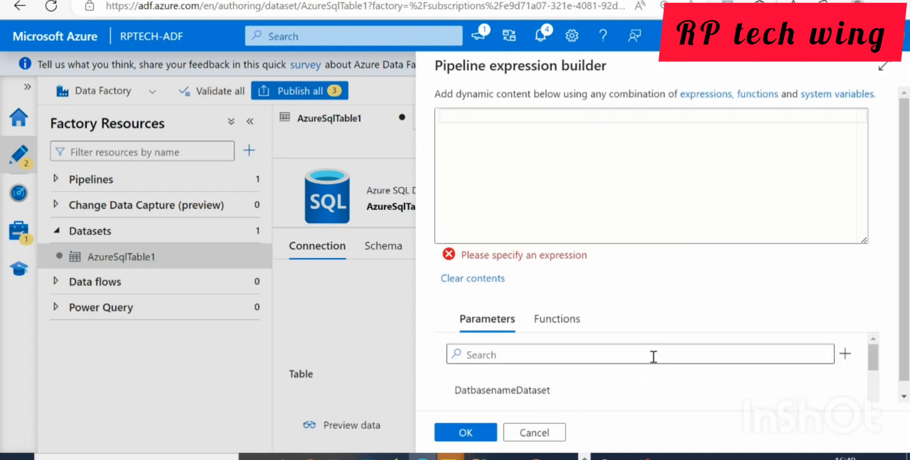
pyautogui.scroll(-4, 627, 354)
pyautogui.scroll(-2, 572, 394)
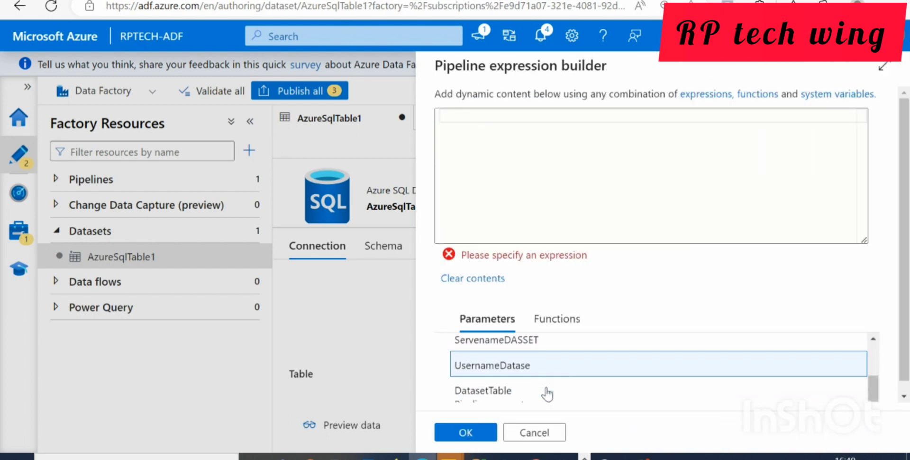
pyautogui.click(528, 154)
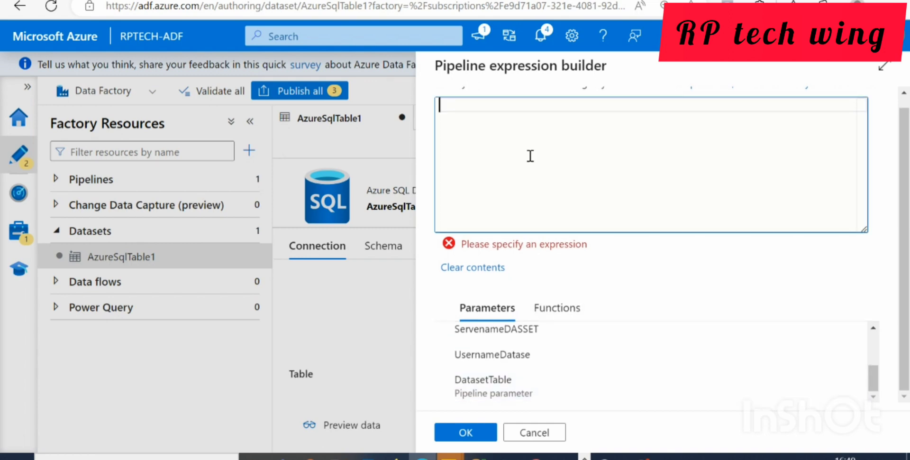
pyautogui.click(522, 385)
pyautogui.click(466, 431)
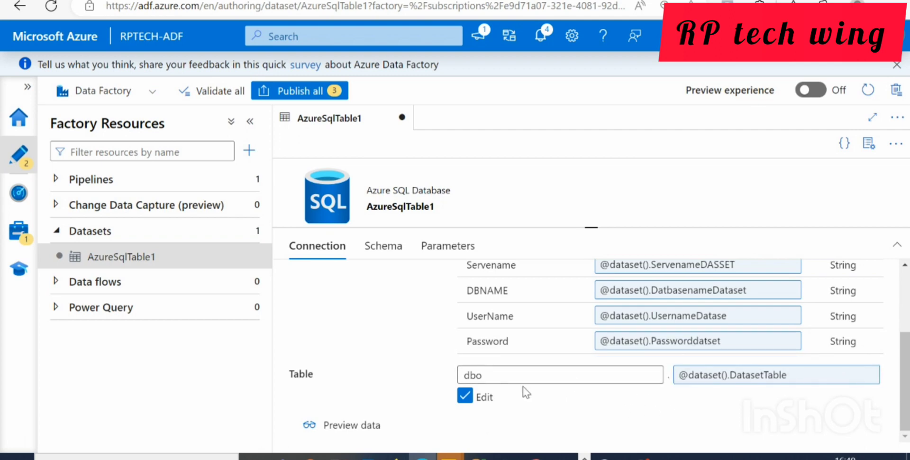
pyautogui.scroll(2, 663, 360)
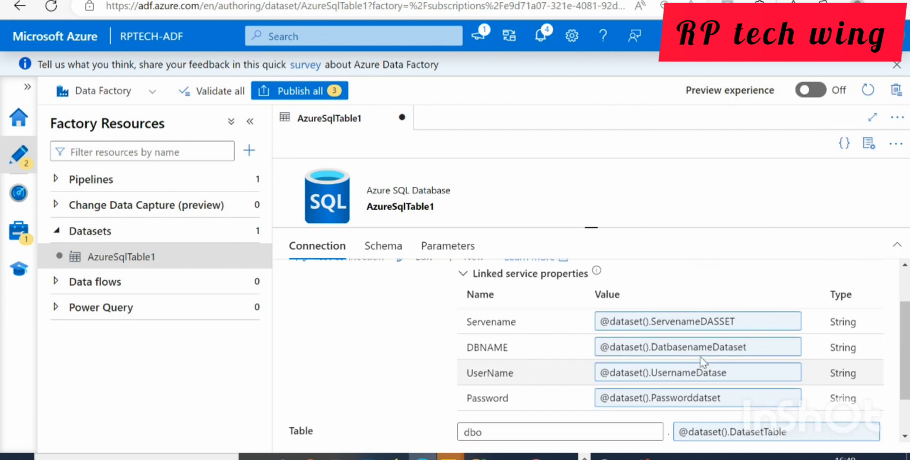
pyautogui.scroll(1, 705, 365)
pyautogui.scroll(-2, 605, 369)
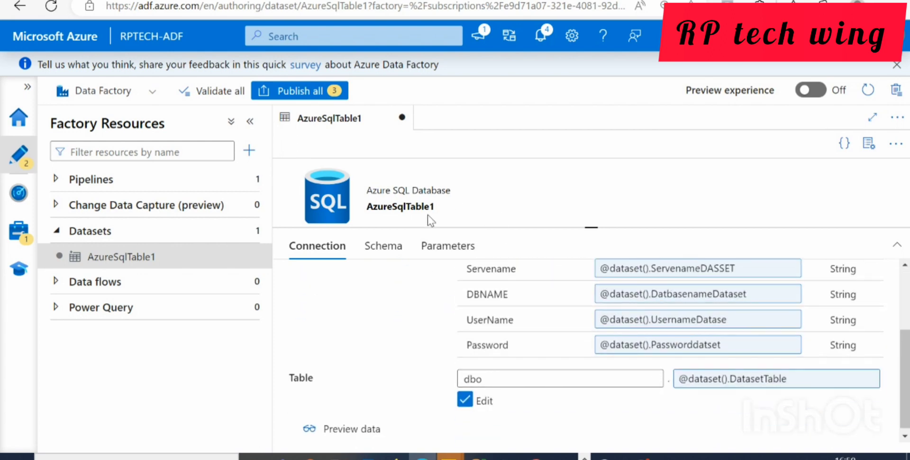
pyautogui.click(433, 244)
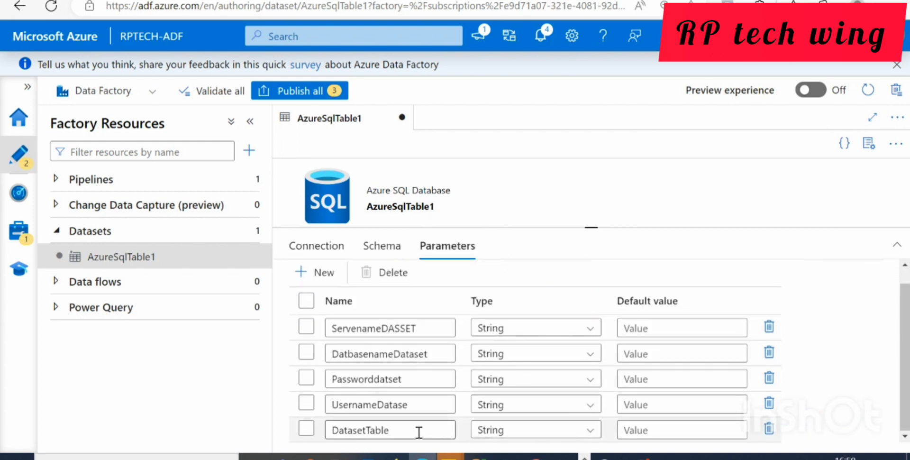
pyautogui.scroll(1, 398, 295)
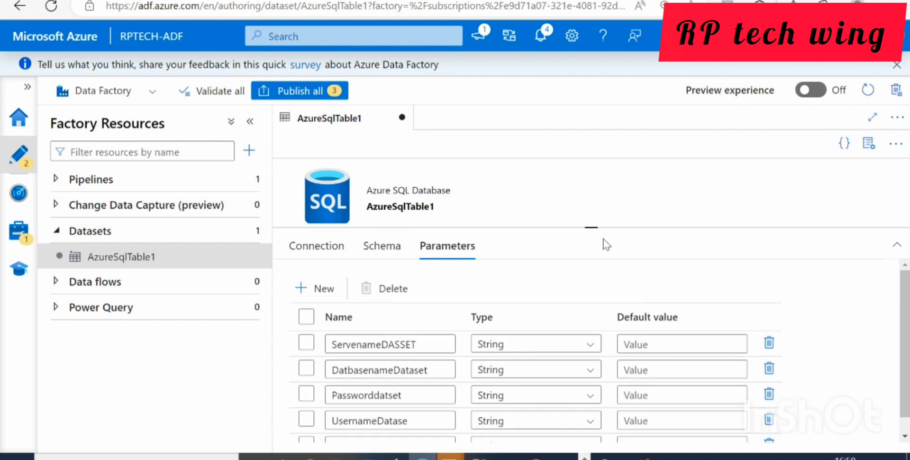
pyautogui.click(301, 247)
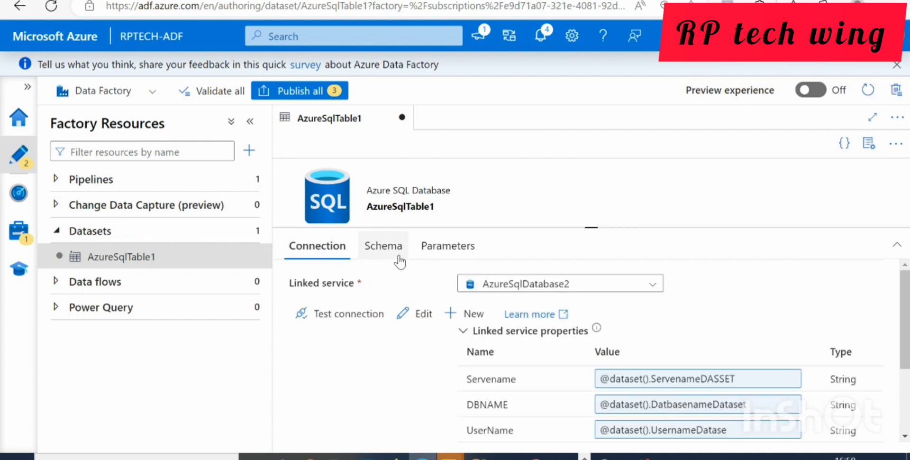
pyautogui.scroll(-3, 508, 354)
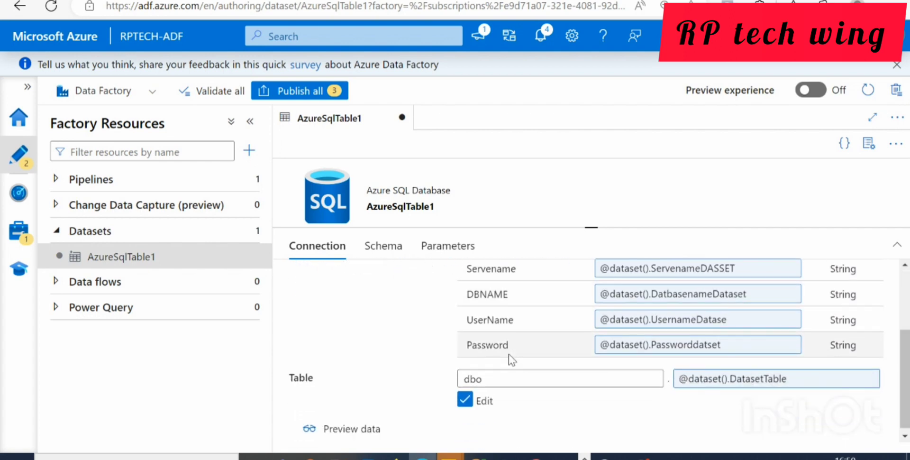
# Step: After publish validation fails, delete the testdemo pipeline
pyautogui.click(298, 93)
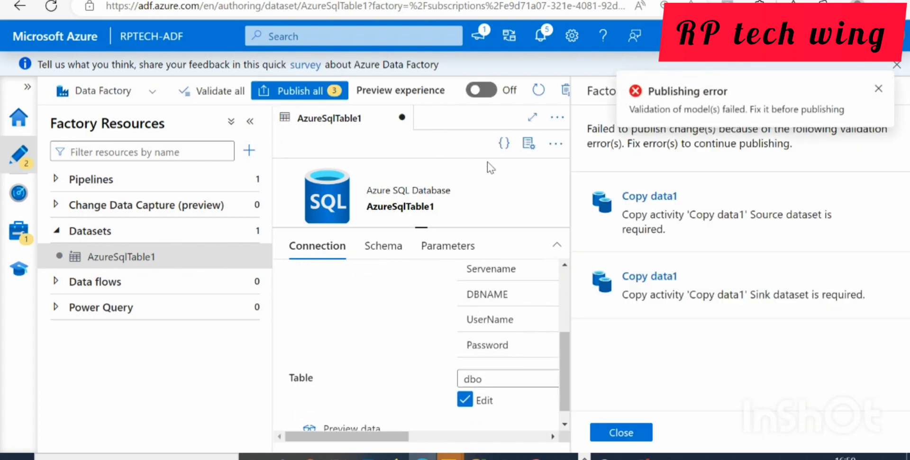
pyautogui.click(619, 431)
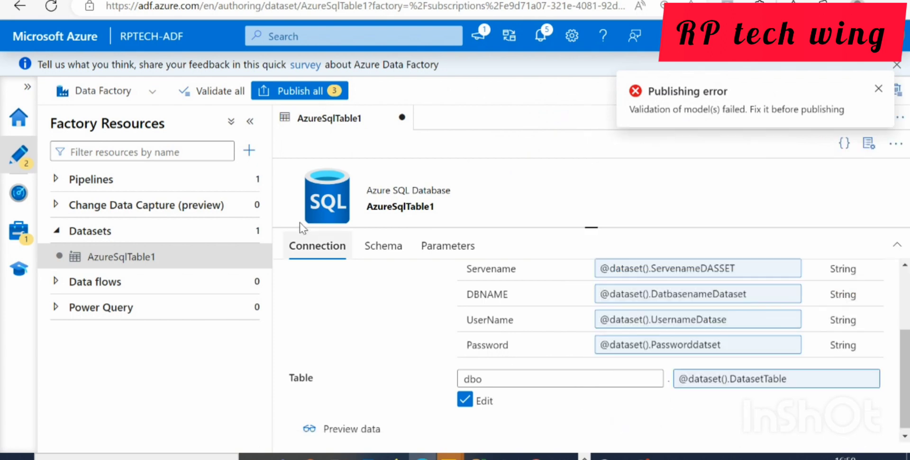
pyautogui.click(77, 178)
pyautogui.click(164, 207)
pyautogui.click(247, 204)
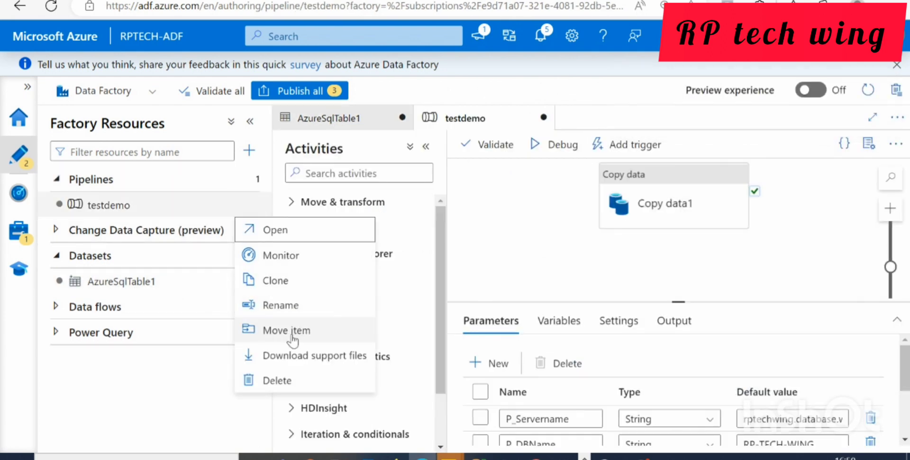
pyautogui.click(284, 379)
pyautogui.click(363, 300)
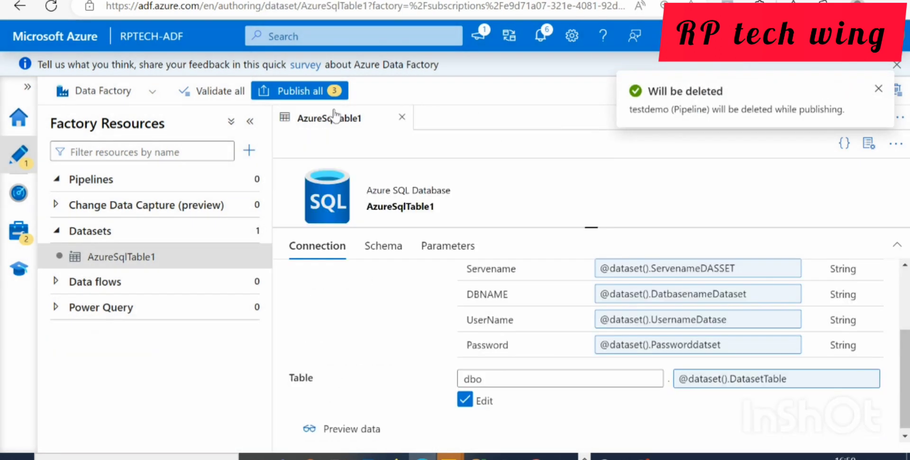
# Step: Publish all pending changes successfully and dismiss the publishing notification
pyautogui.click(299, 91)
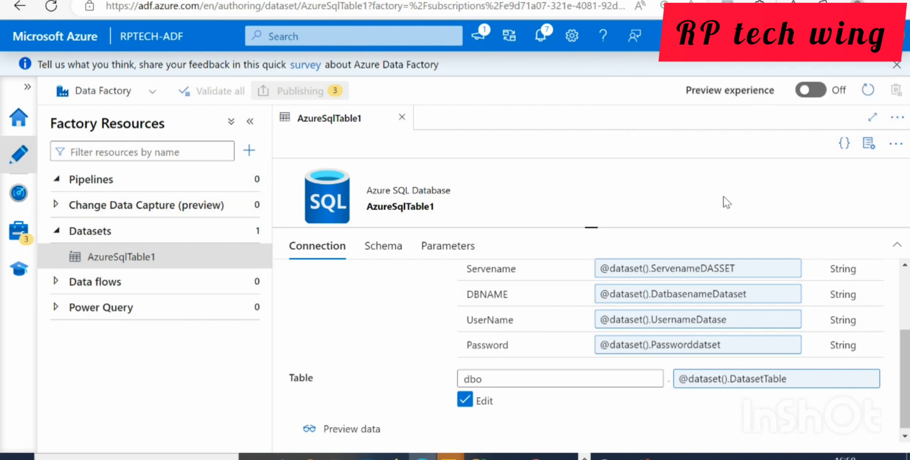
pyautogui.moveTo(593, 225); pyautogui.dragTo(592, 245)
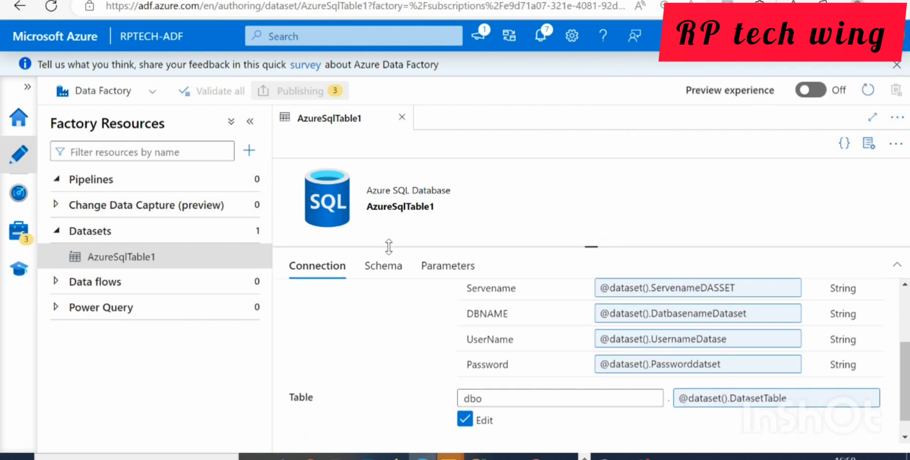
pyautogui.click(124, 257)
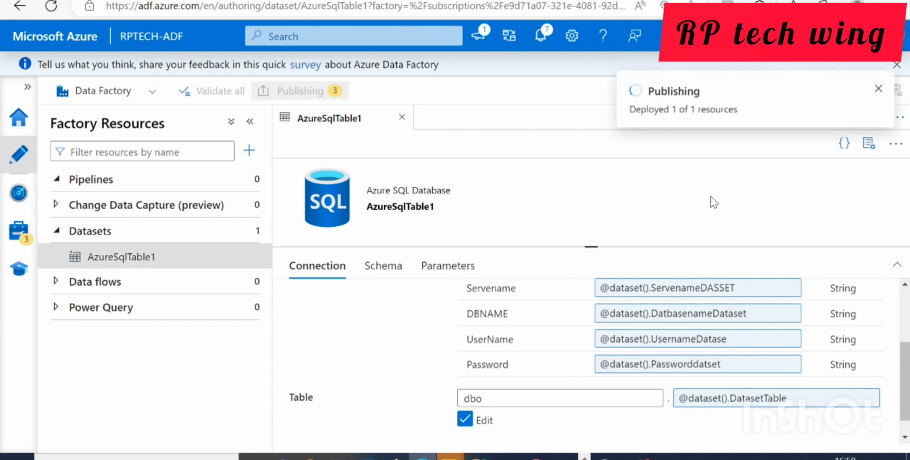
pyautogui.click(877, 90)
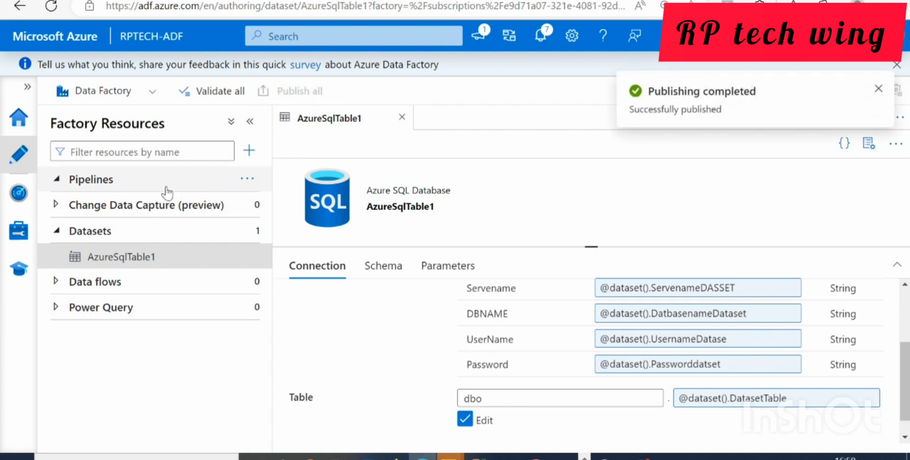
# Step: Close the AzureSqlTable1 editor, delete linked service AzureSqlDatabase1 under Manage, and go back to Author
pyautogui.click(402, 118)
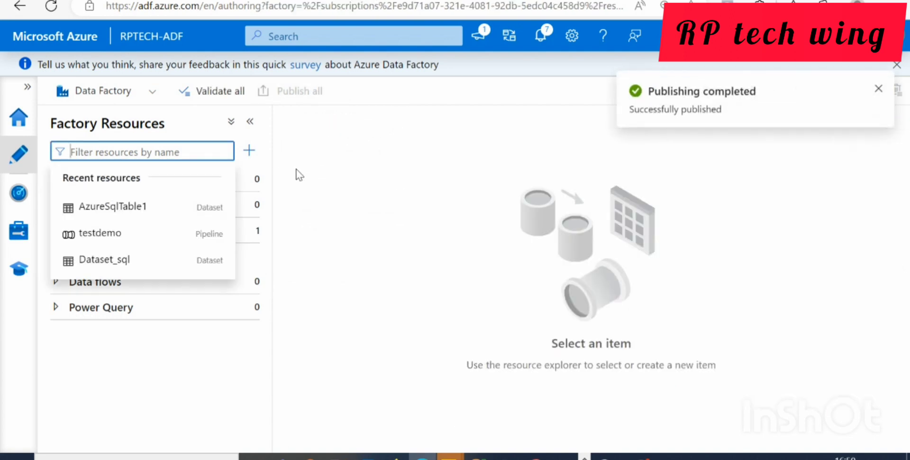
pyautogui.click(366, 207)
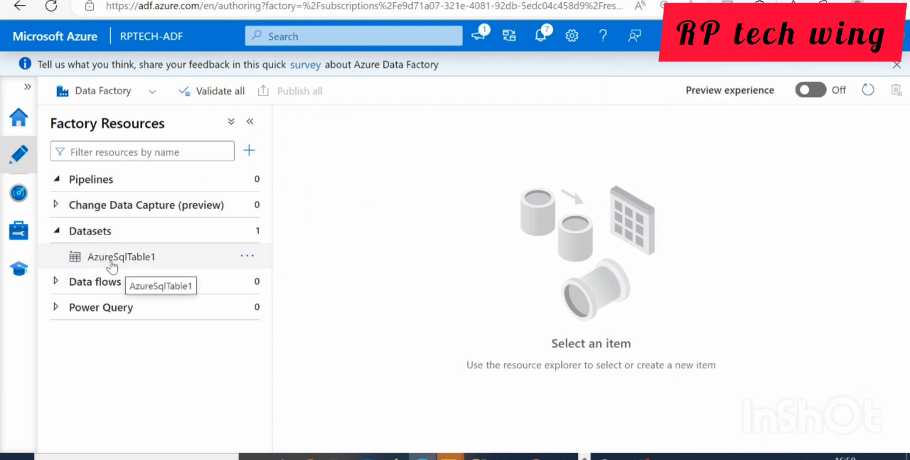
pyautogui.click(18, 231)
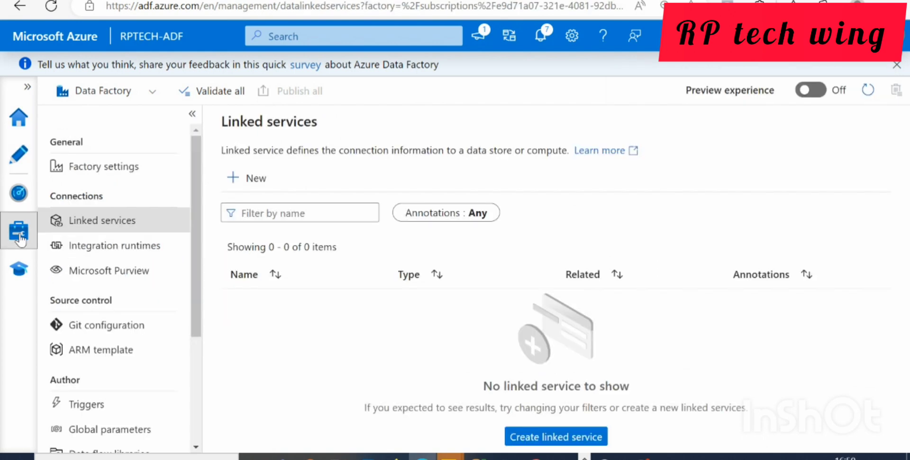
pyautogui.click(376, 300)
pyautogui.click(369, 308)
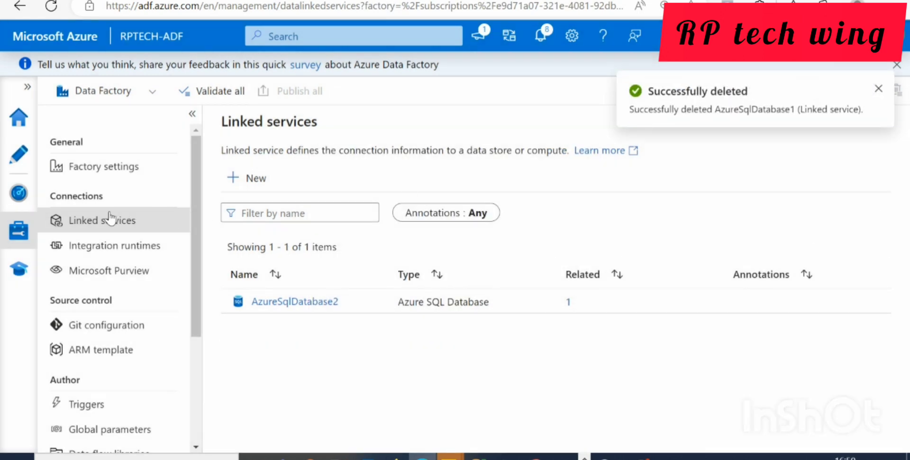
pyautogui.click(14, 164)
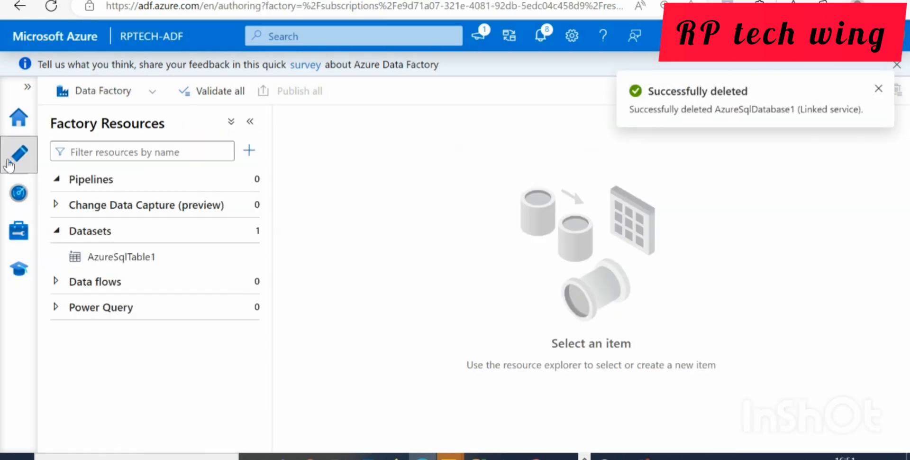
pyautogui.click(876, 90)
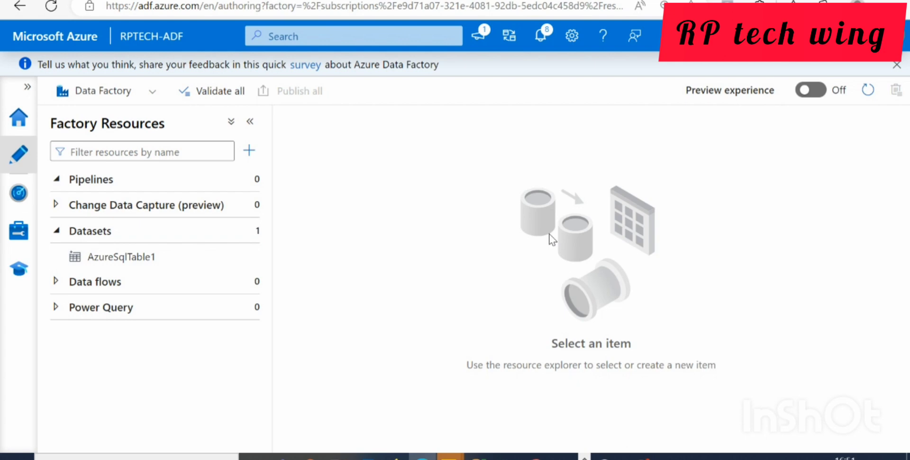
# Step: Create a new blank pipeline and place a Copy data activity on its canvas
pyautogui.click(248, 151)
pyautogui.moveTo(309, 185)
pyautogui.click(462, 176)
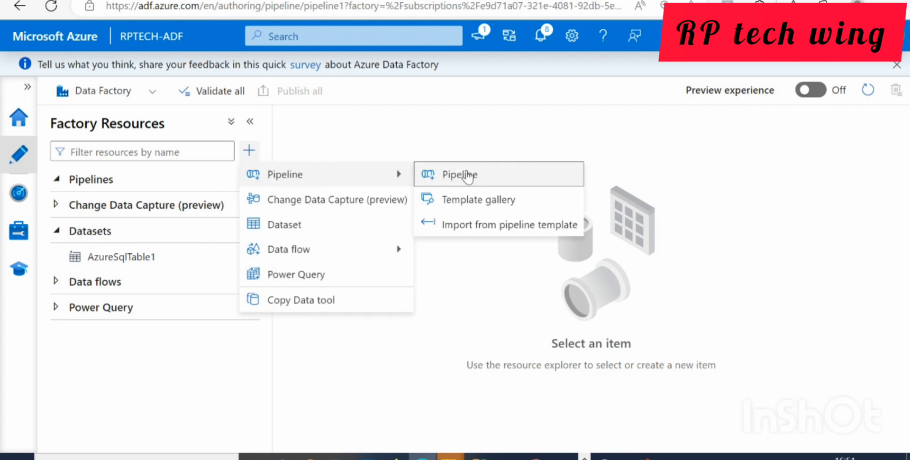
pyautogui.click(348, 172)
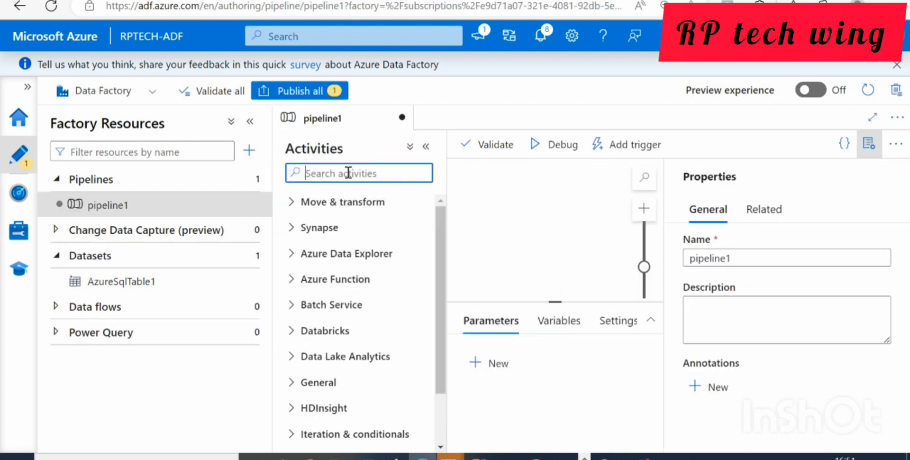
pyautogui.write('copy')
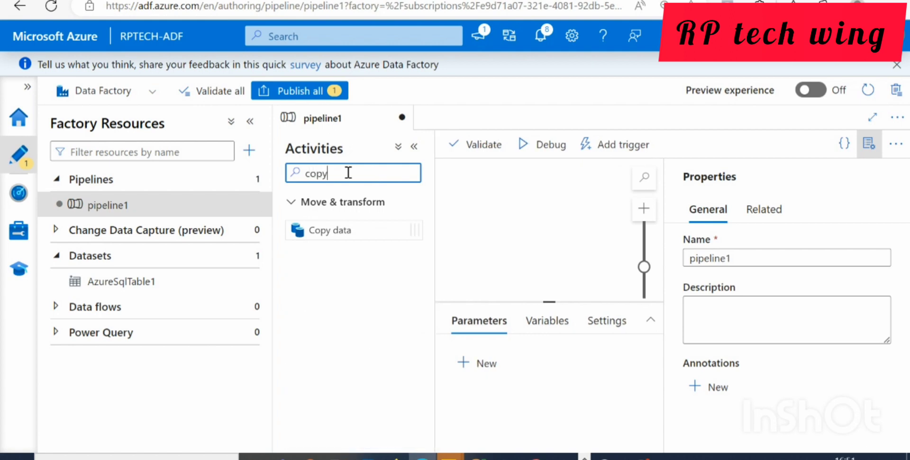
pyautogui.moveTo(336, 229); pyautogui.dragTo(519, 219)
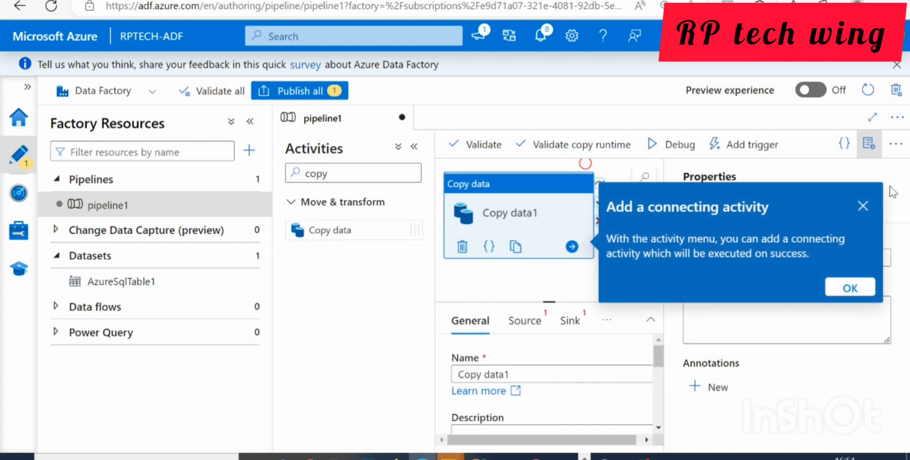
pyautogui.click(863, 205)
pyautogui.click(868, 143)
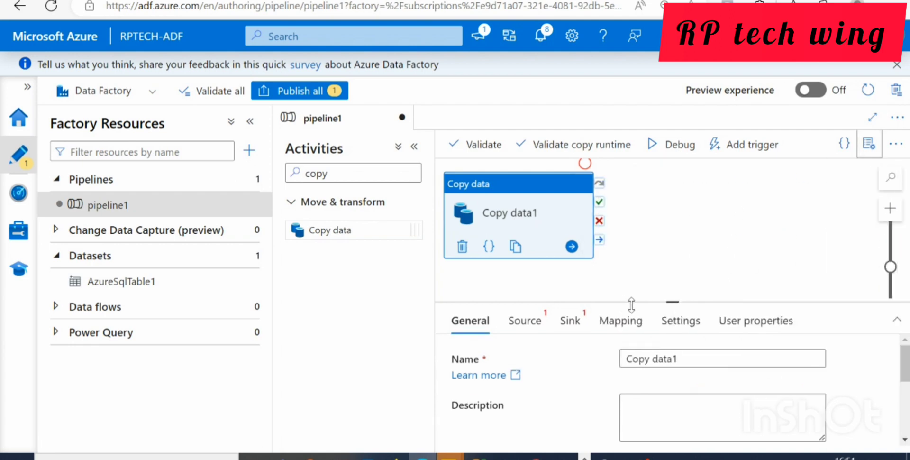
pyautogui.moveTo(673, 301); pyautogui.dragTo(673, 320)
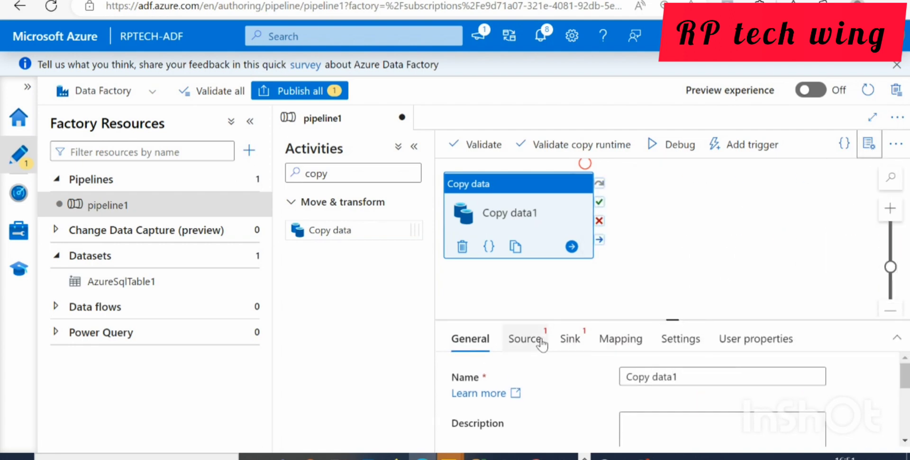
# Step: Set the Copy data source to AzureSqlTable1, reading by physical partitions of the table
pyautogui.click(524, 338)
pyautogui.click(663, 376)
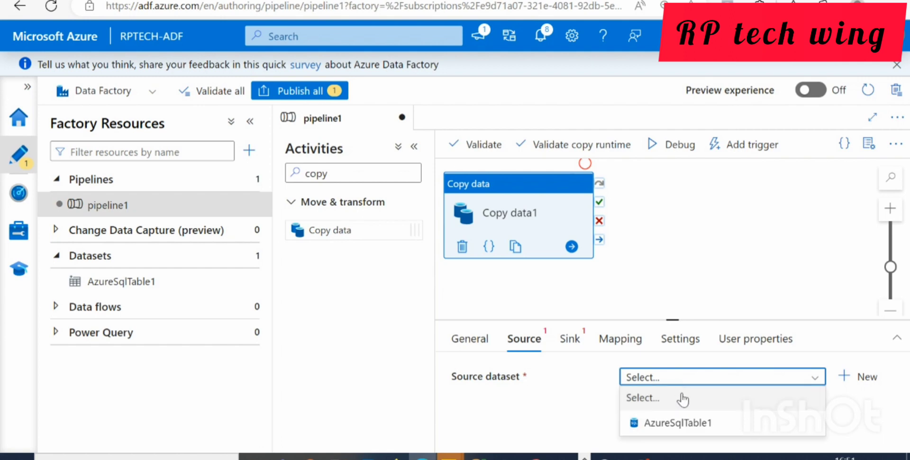
pyautogui.click(684, 422)
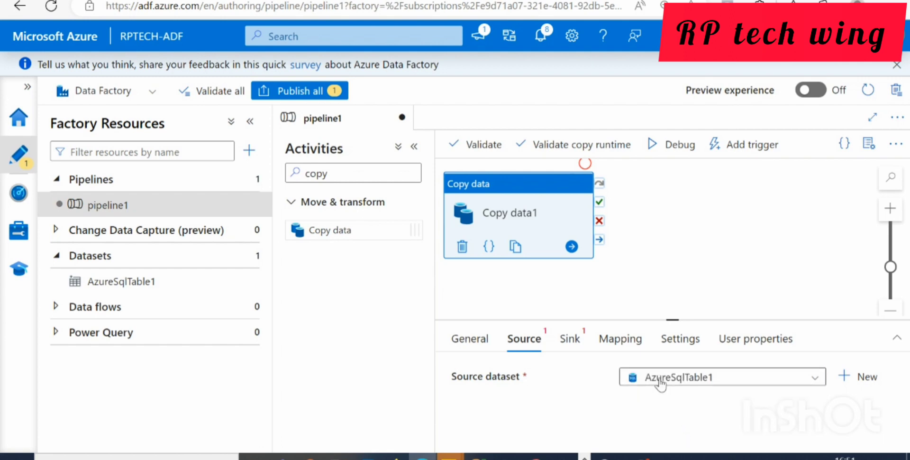
pyautogui.scroll(-1, 677, 400)
pyautogui.scroll(-3, 678, 400)
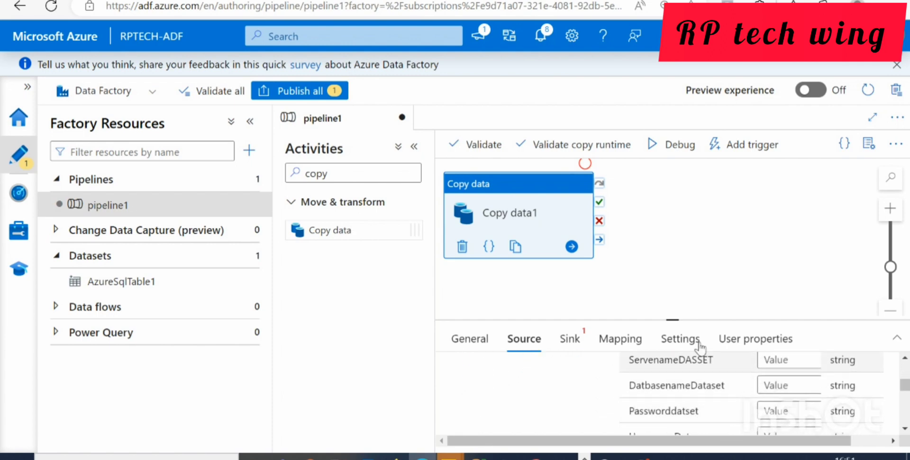
pyautogui.moveTo(673, 320); pyautogui.dragTo(672, 263)
pyautogui.click(413, 146)
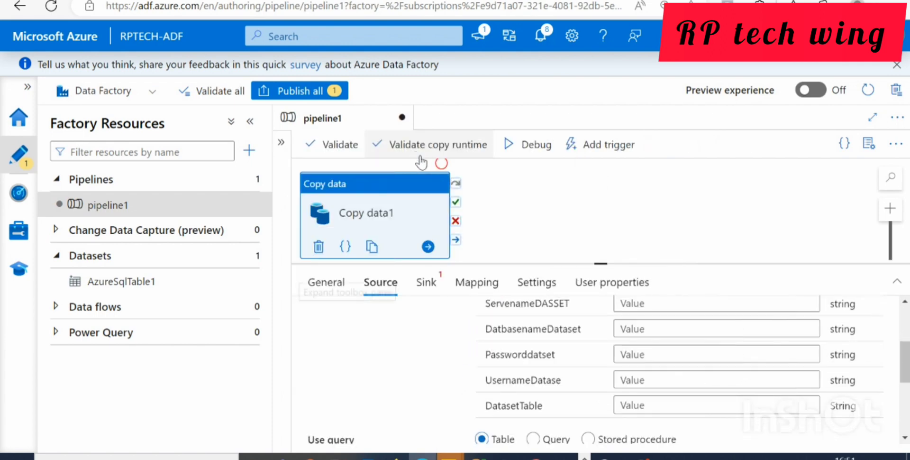
pyautogui.scroll(-4, 668, 398)
pyautogui.click(585, 420)
pyautogui.scroll(-2, 567, 403)
pyautogui.scroll(2, 564, 398)
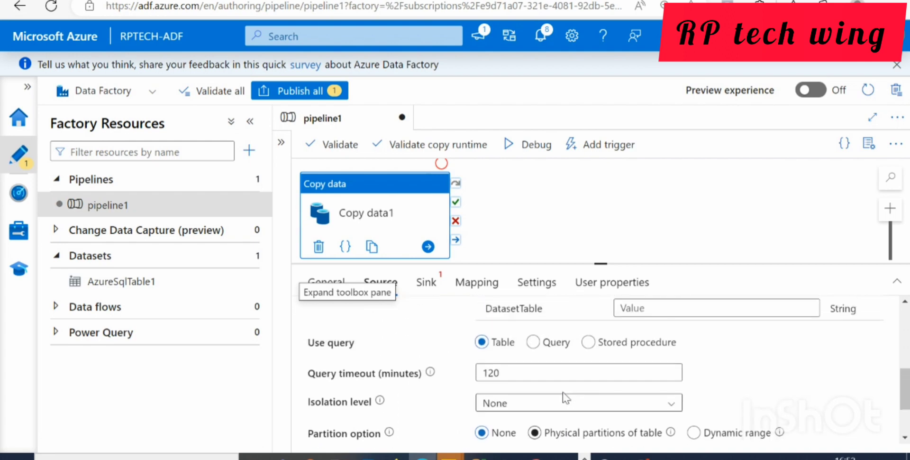
pyautogui.scroll(3, 564, 400)
pyautogui.scroll(-1, 651, 407)
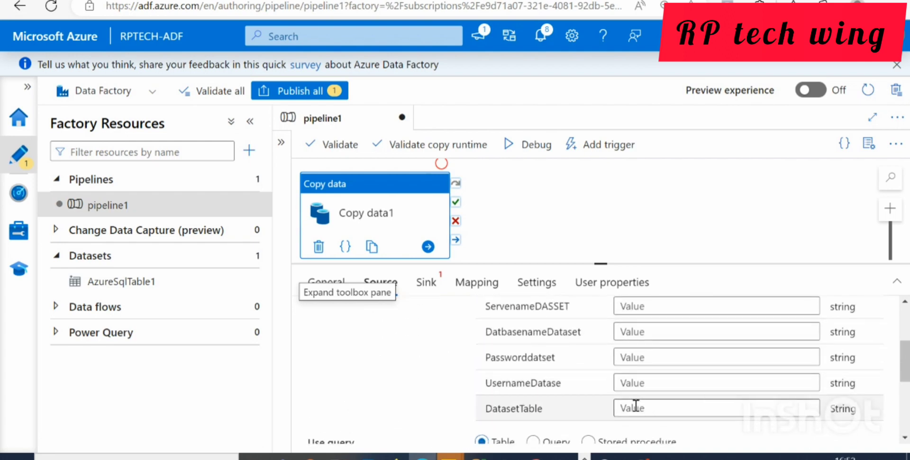
pyautogui.scroll(4, 635, 406)
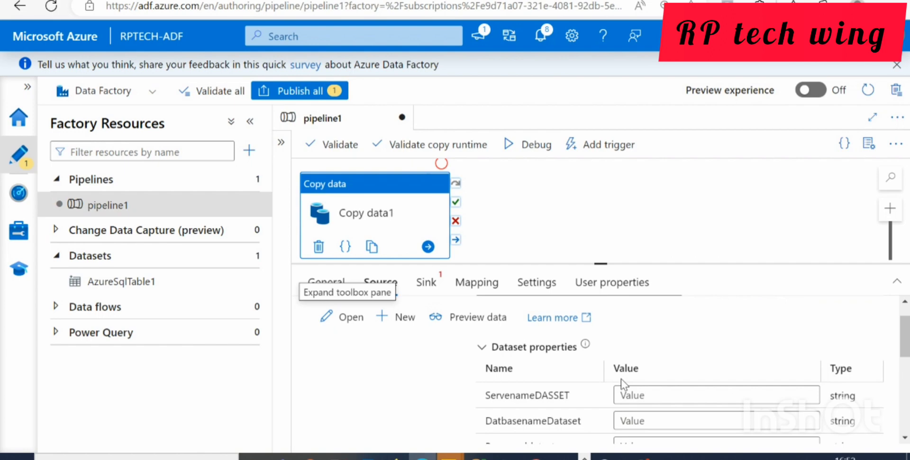
# Step: Add String pipeline parameters PipelineServer and Pipelinedatbase to pipeline1
pyautogui.click(561, 226)
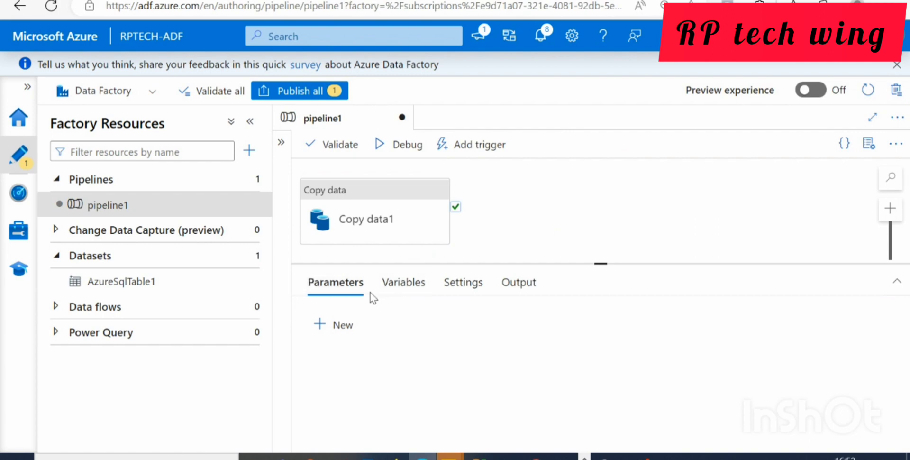
pyautogui.moveTo(371, 211)
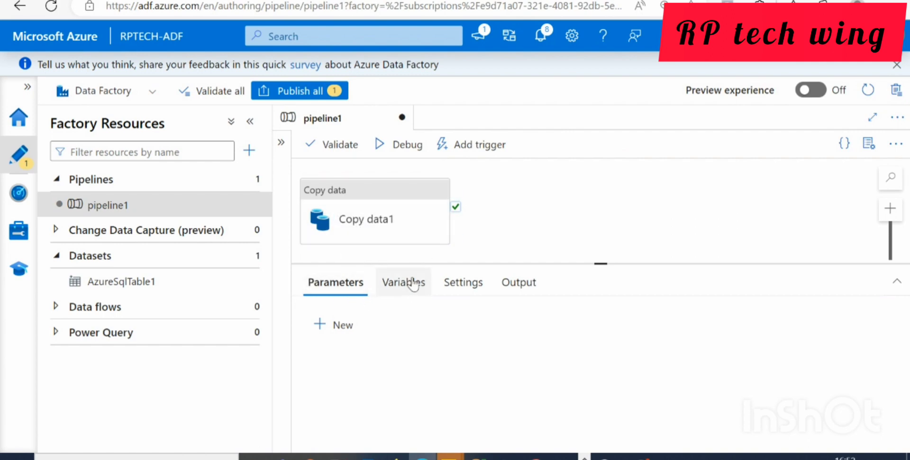
pyautogui.click(325, 326)
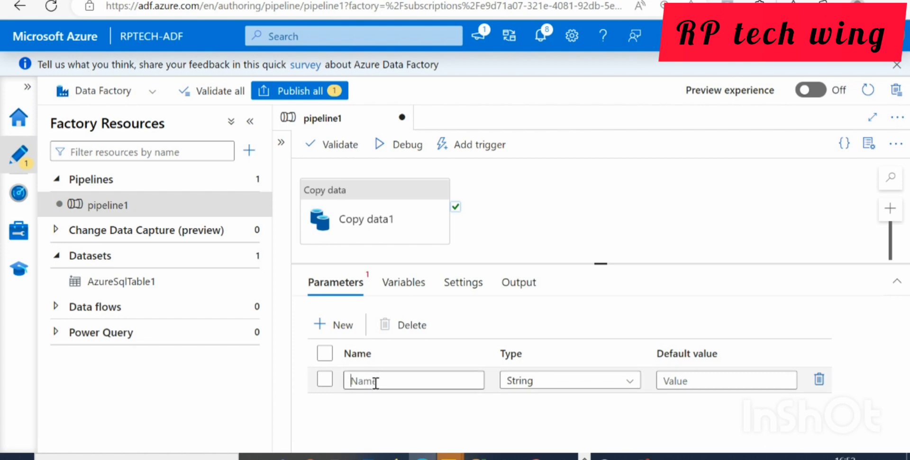
pyautogui.click(375, 381)
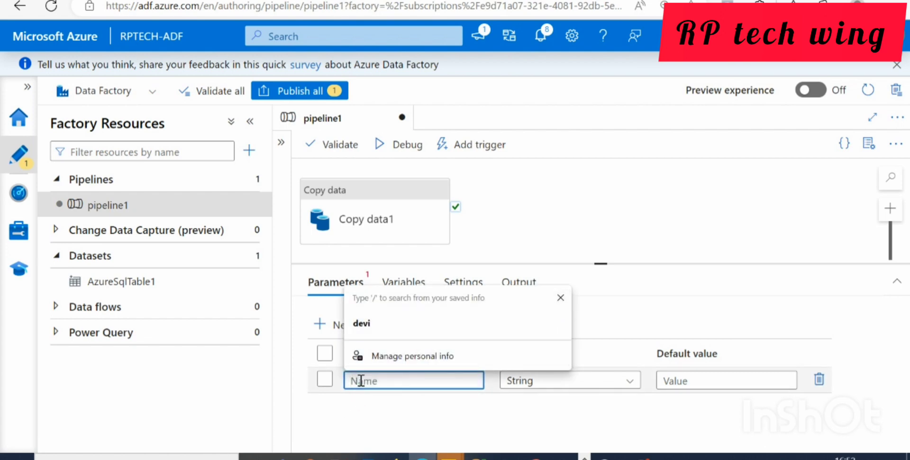
pyautogui.write('PipelineServer')
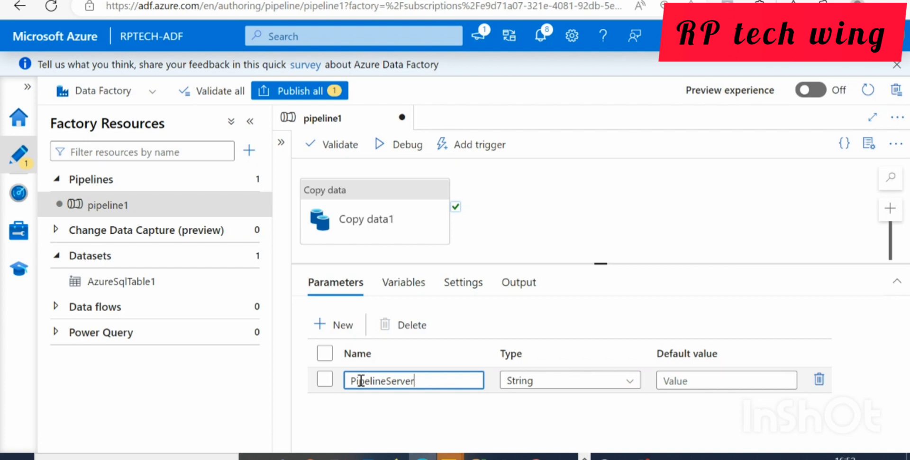
pyautogui.click(334, 324)
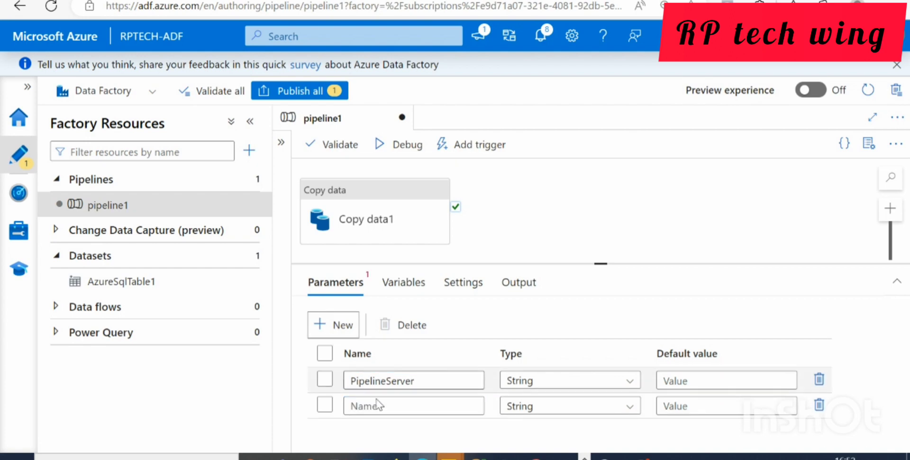
pyautogui.click(373, 406)
pyautogui.write('Pipeline')
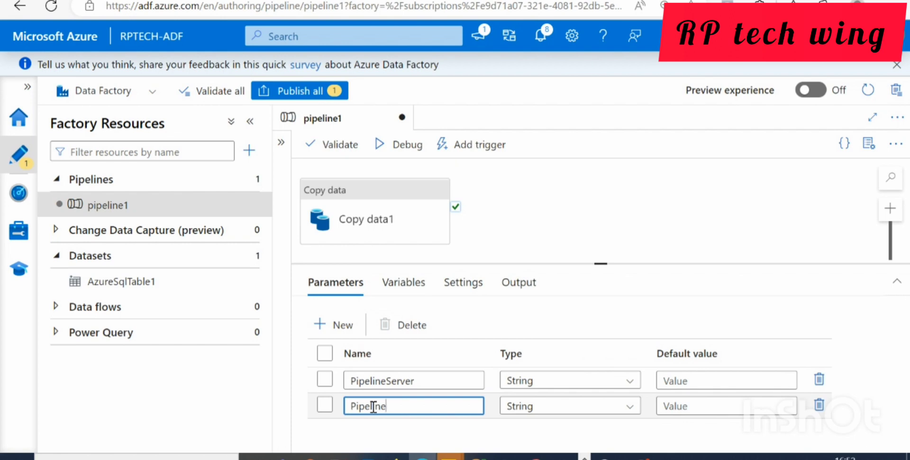
pyautogui.write('datbase')
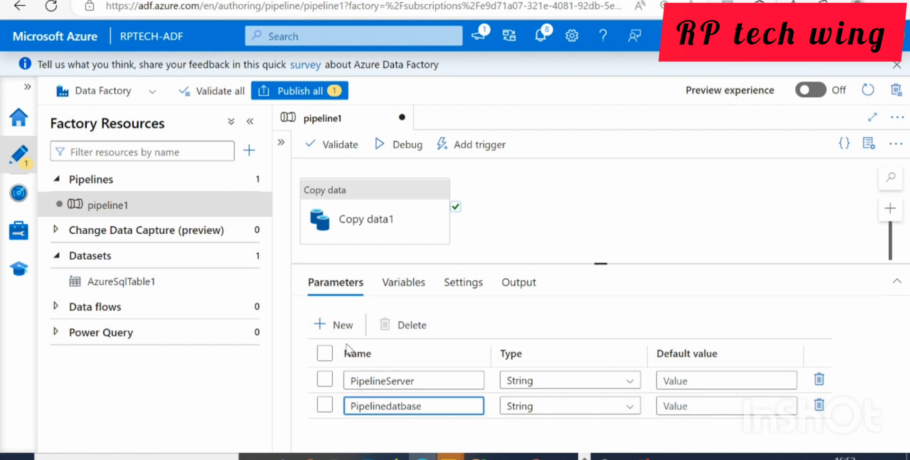
# Step: Add String pipeline parameters Pipelineuser, PipelinePass and PipelineTable
pyautogui.click(346, 322)
pyautogui.click(379, 430)
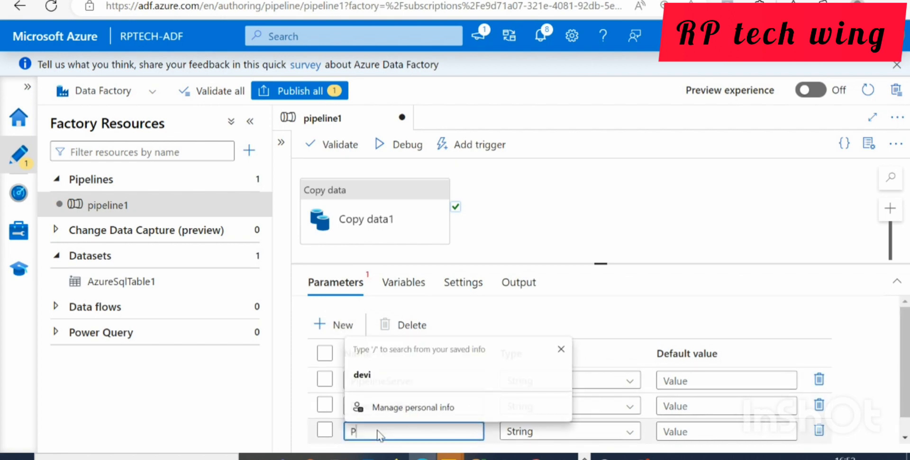
pyautogui.write('Pipelineuser')
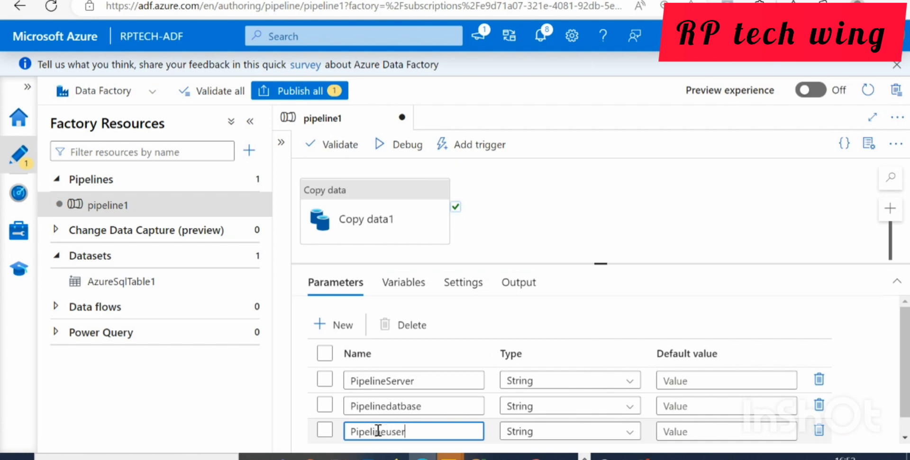
pyautogui.click(336, 324)
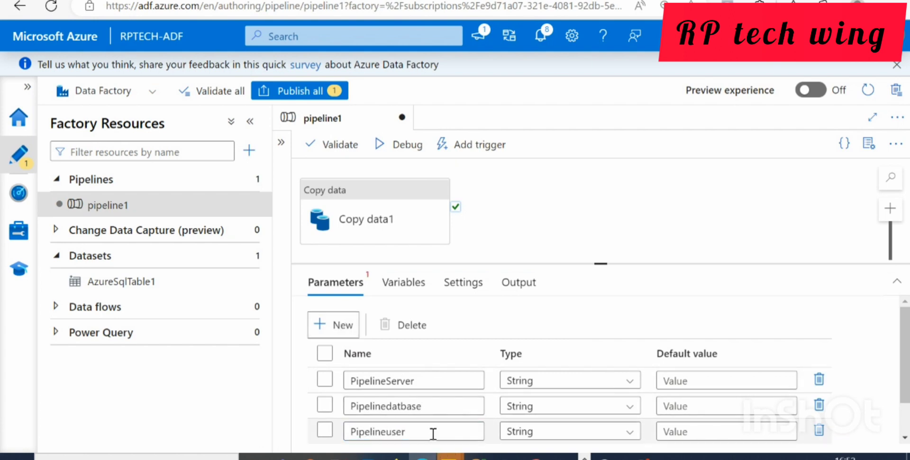
pyautogui.scroll(-1, 431, 436)
pyautogui.click(419, 414)
pyautogui.write('PipelineP')
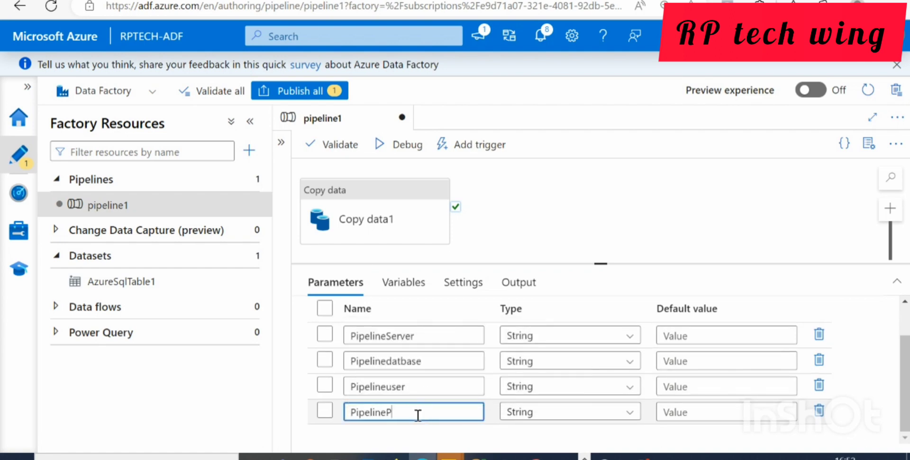
pyautogui.write('ass')
pyautogui.scroll(2, 341, 313)
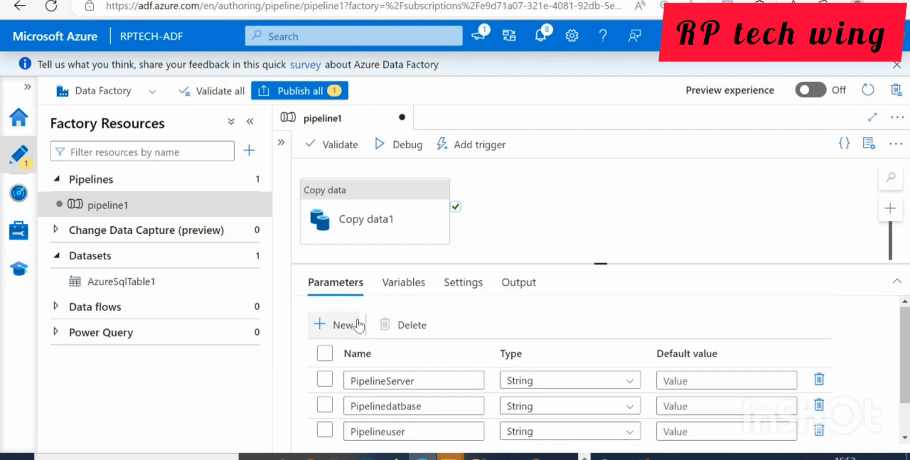
pyautogui.scroll(-2, 384, 372)
pyautogui.click(396, 414)
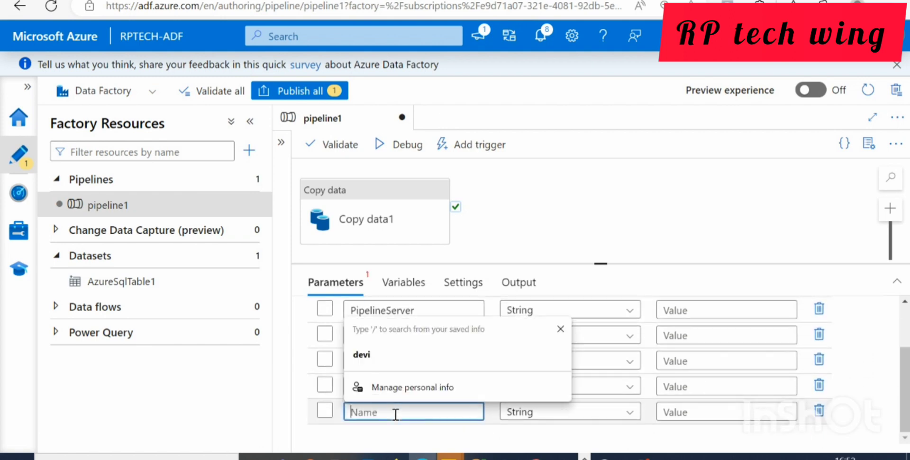
pyautogui.write('PipelineTable')
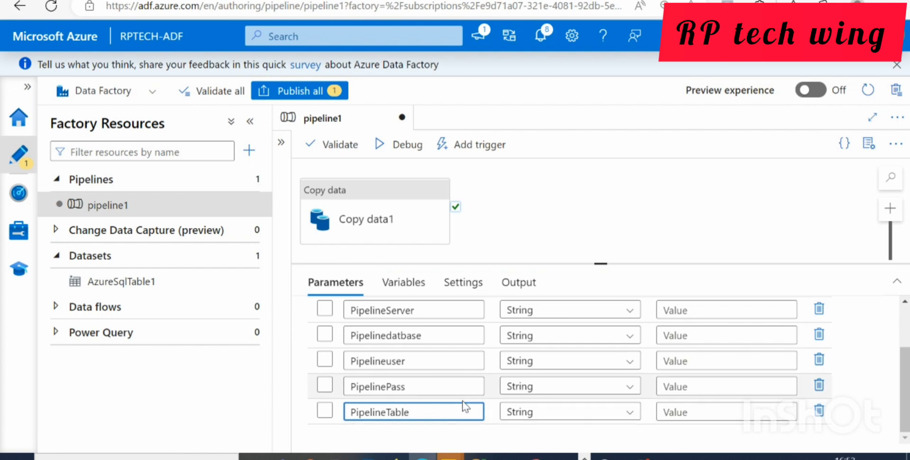
pyautogui.scroll(2, 506, 351)
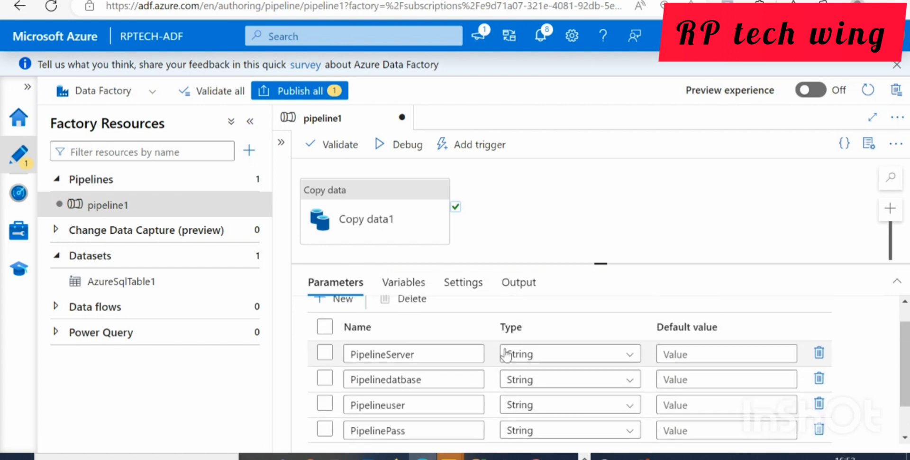
# Step: Select Copy data1 and scroll its Source settings to the empty ServenameDASSET dataset property
pyautogui.click(393, 221)
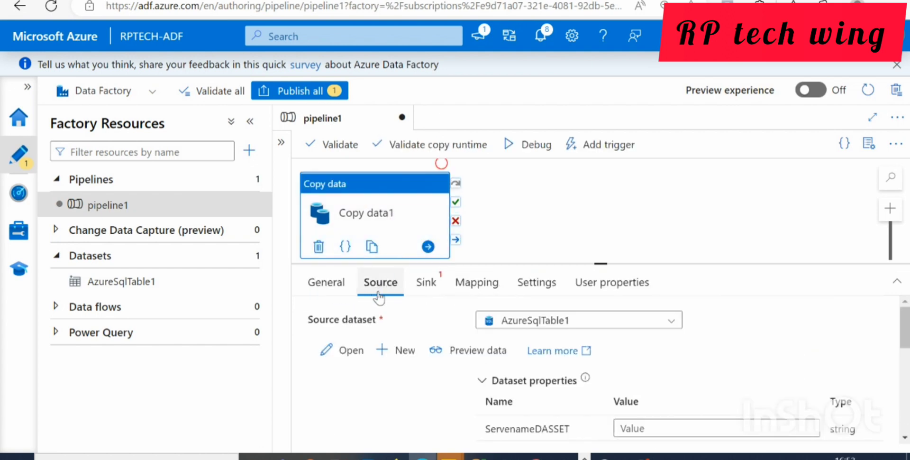
pyautogui.scroll(-1, 526, 398)
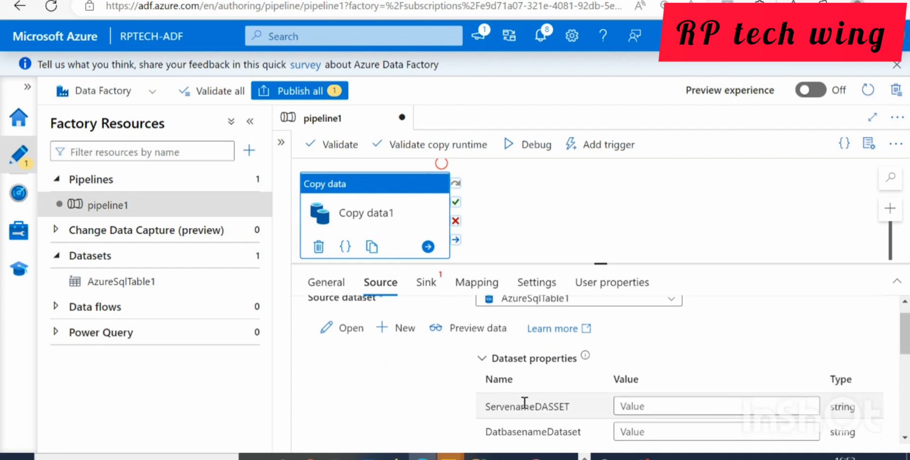
pyautogui.scroll(-2, 545, 369)
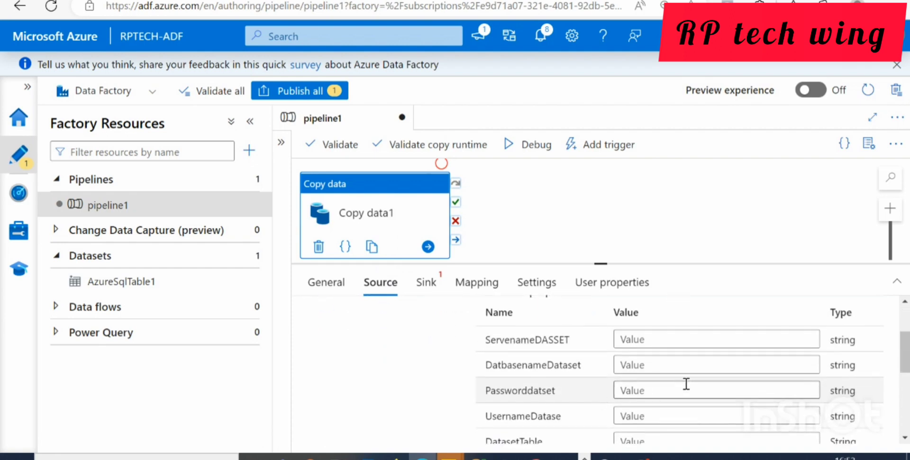
pyautogui.click(634, 316)
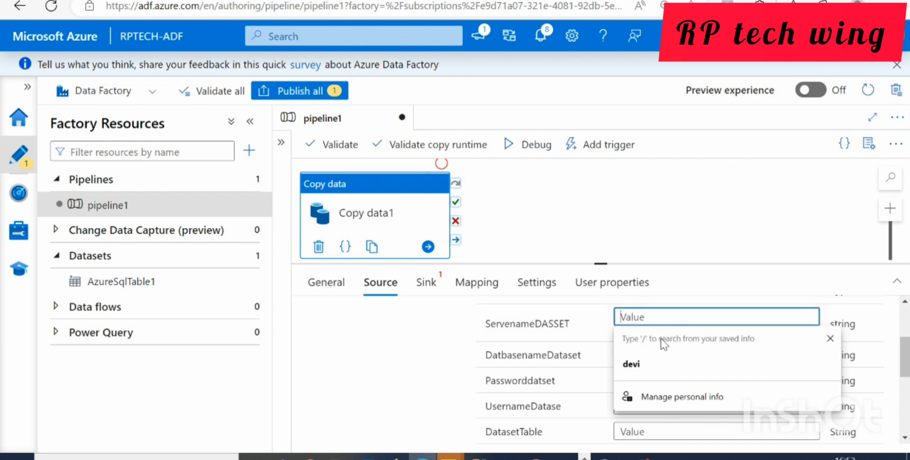
pyautogui.scroll(3, 777, 287)
pyautogui.scroll(-1, 672, 386)
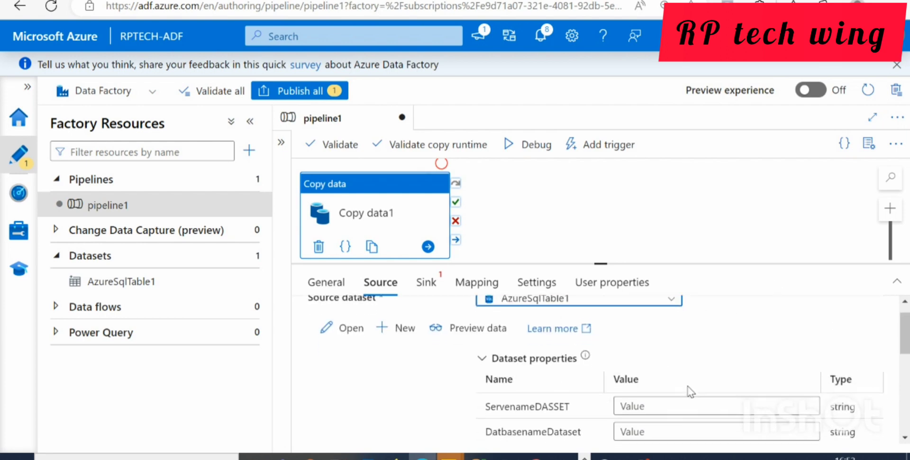
pyautogui.click(655, 385)
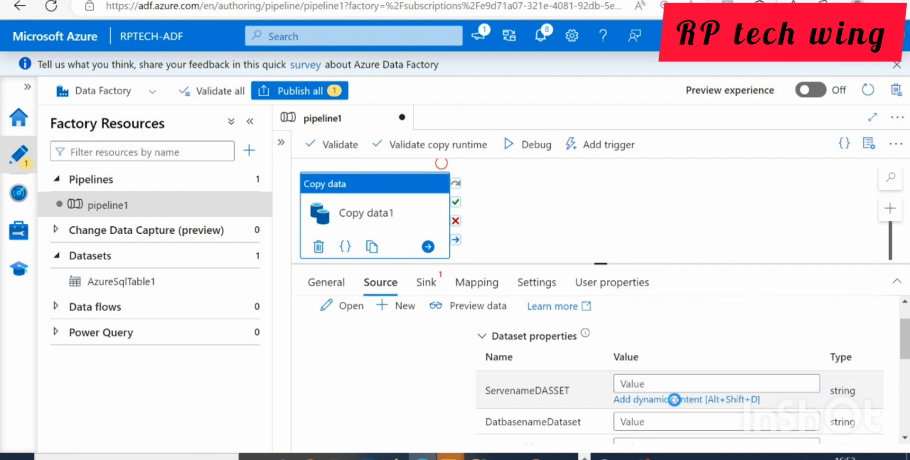
# Step: Set source ServenameDASSET to the PipelineServer and DatbasenameDataset to the Pipelinedatbase parameter expression
pyautogui.click(675, 403)
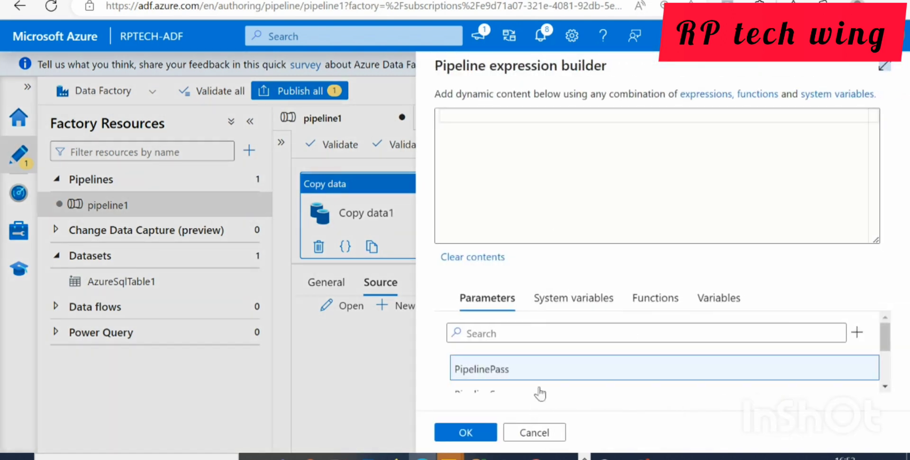
pyautogui.scroll(-1, 550, 353)
pyautogui.scroll(-1, 525, 353)
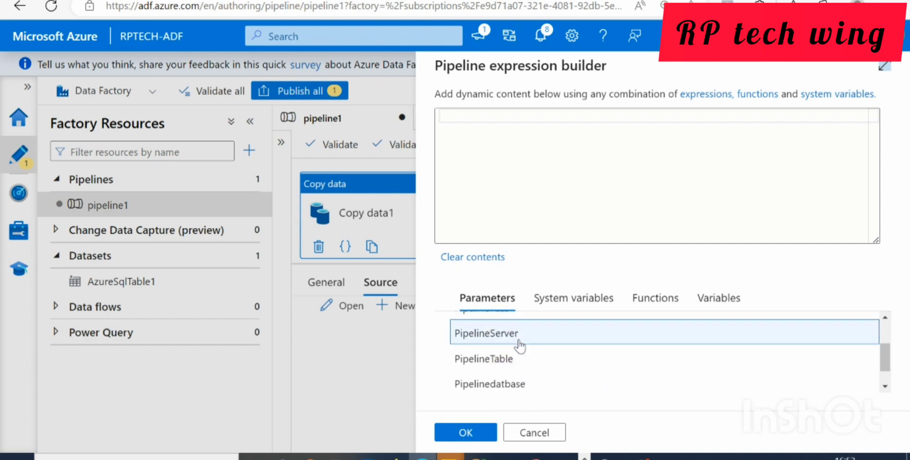
pyautogui.click(521, 339)
pyautogui.click(473, 438)
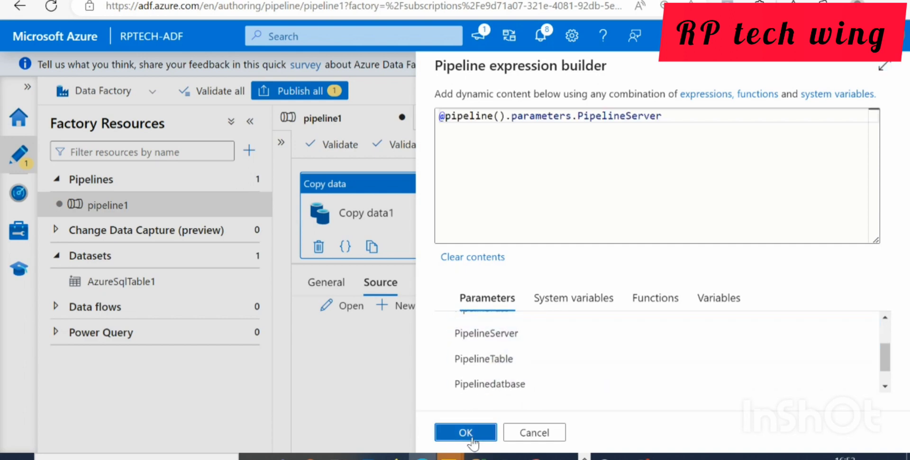
pyautogui.click(637, 408)
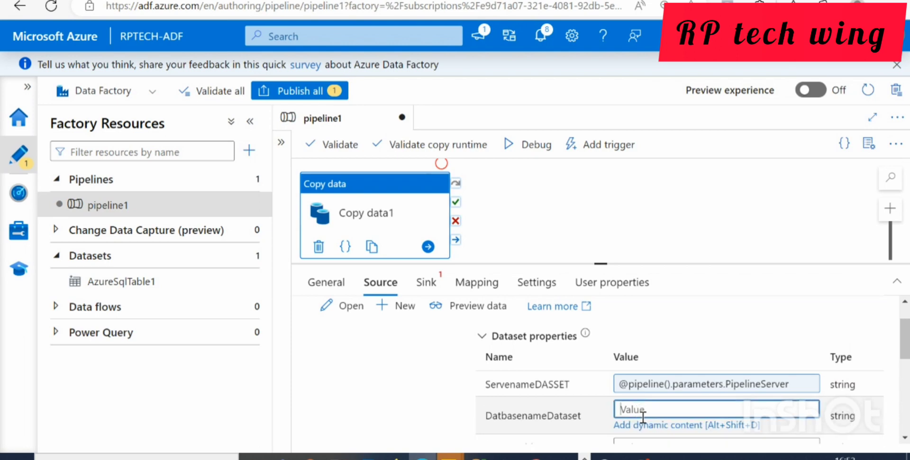
pyautogui.click(650, 426)
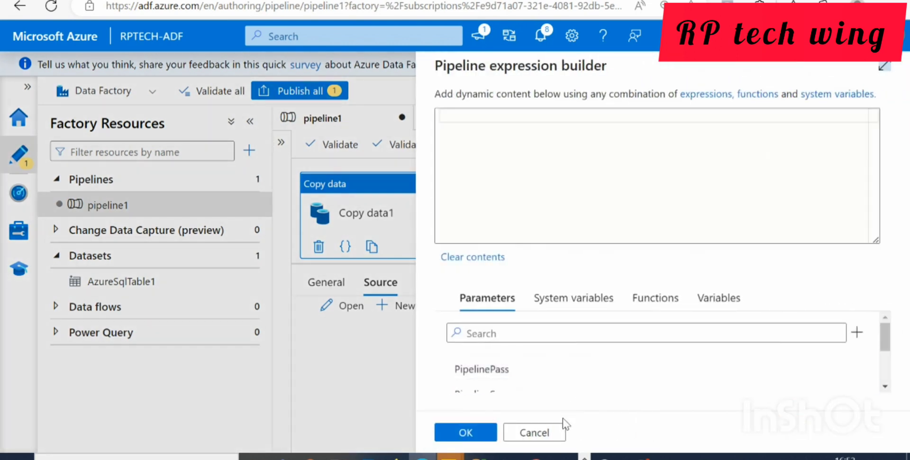
pyautogui.click(559, 432)
pyautogui.click(666, 412)
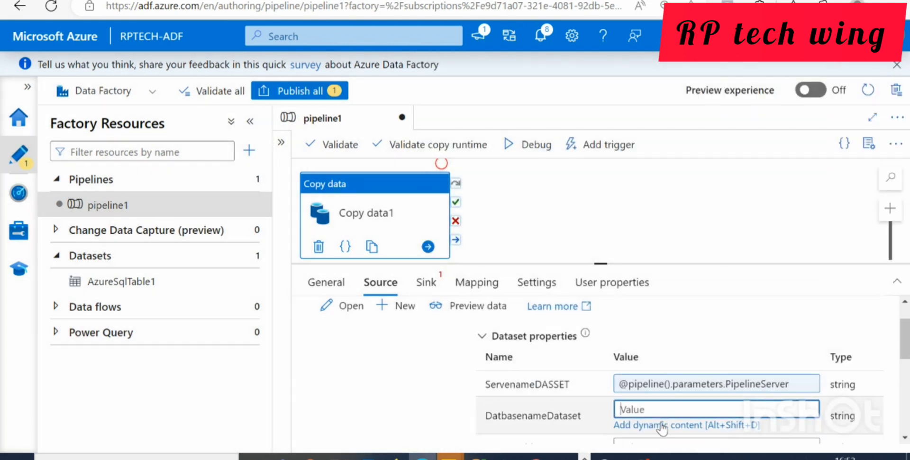
pyautogui.click(661, 427)
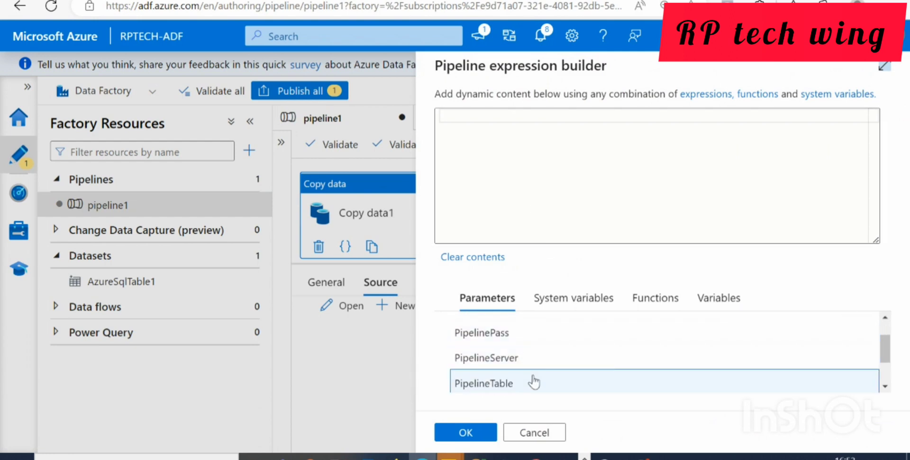
pyautogui.scroll(-3, 519, 361)
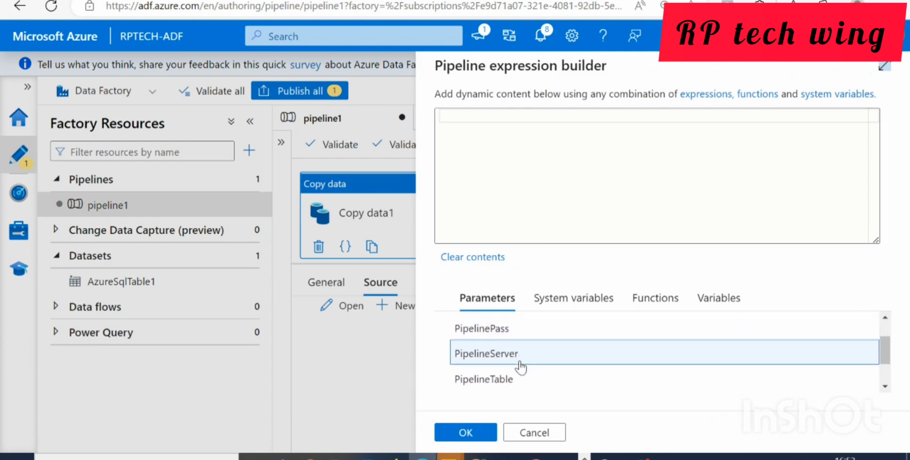
pyautogui.click(520, 372)
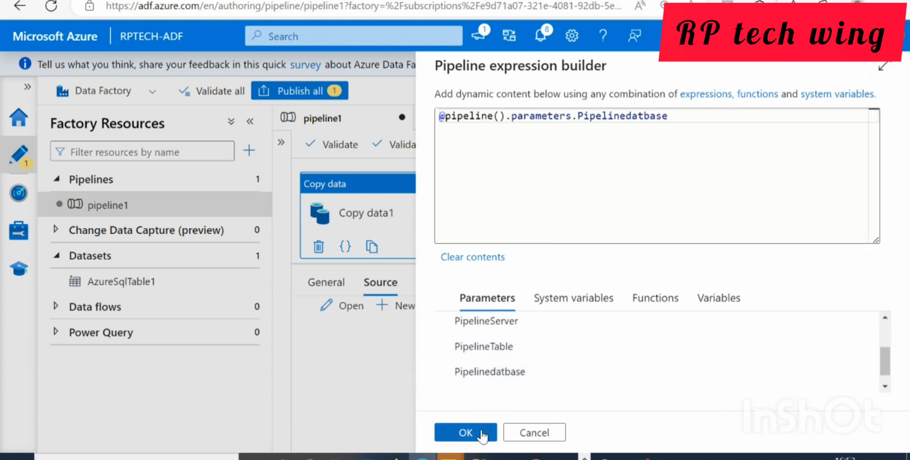
pyautogui.click(481, 432)
# Step: Set the source Passworddatset property to the PipelinePass parameter expression
pyautogui.scroll(-1, 684, 371)
pyautogui.moveTo(656, 403)
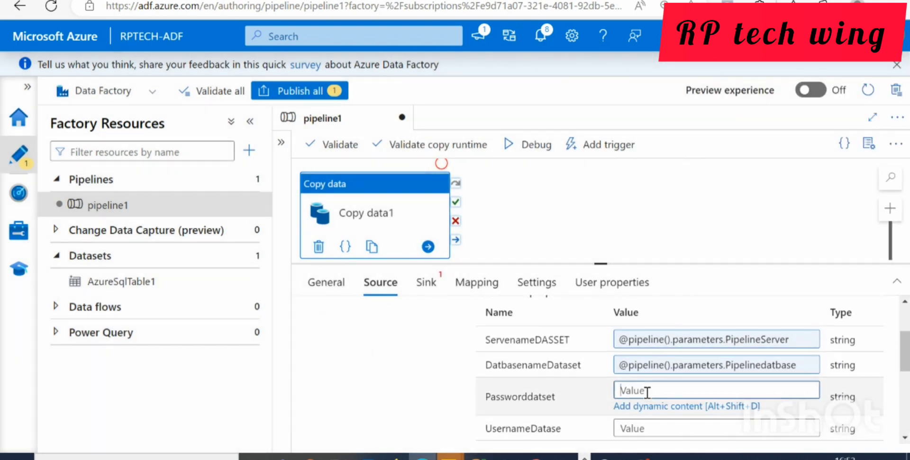
pyautogui.click(651, 407)
pyautogui.scroll(-3, 542, 342)
pyautogui.scroll(-1, 536, 377)
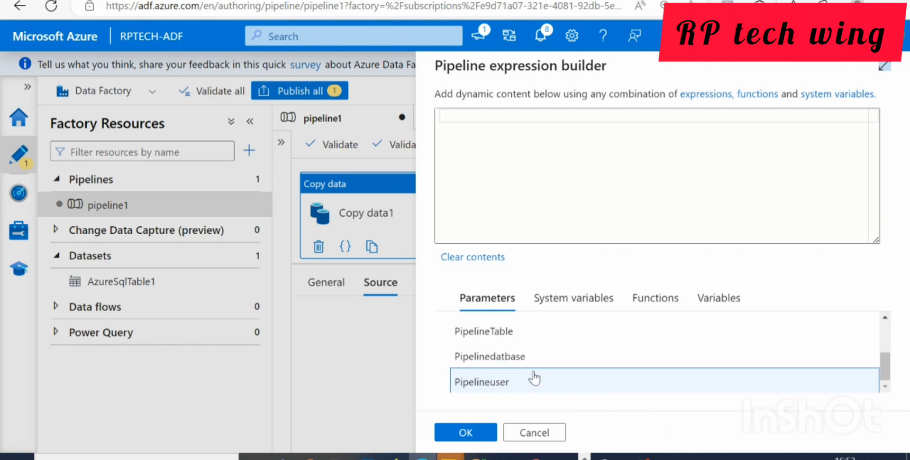
pyautogui.scroll(2, 518, 380)
pyautogui.scroll(1, 516, 379)
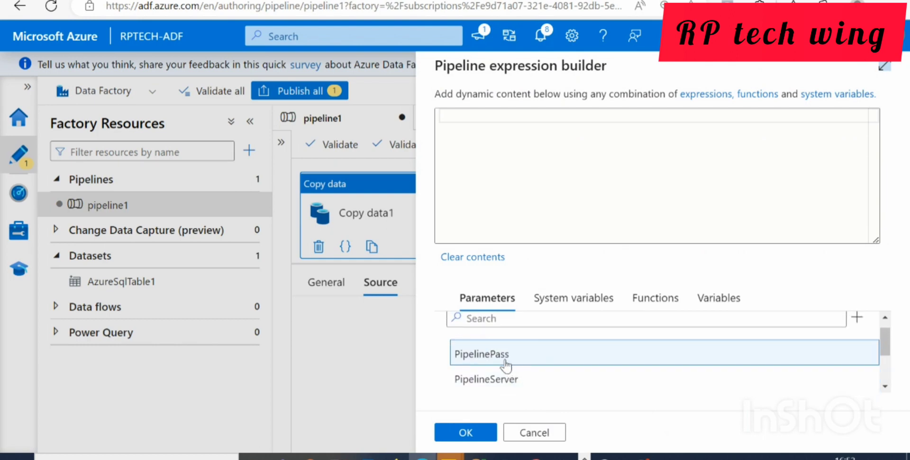
pyautogui.click(478, 355)
pyautogui.click(465, 432)
# Step: Set the source UsernameDatase property to the Pipelineuser parameter expression, replacing a wrongly inserted PipelineServer
pyautogui.scroll(-2, 768, 351)
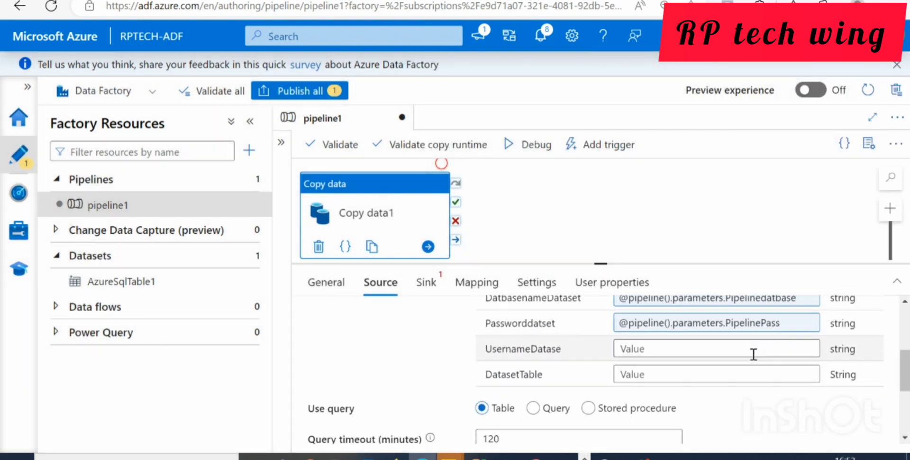
pyautogui.click(685, 349)
pyautogui.click(684, 366)
pyautogui.scroll(-2, 529, 365)
pyautogui.scroll(-1, 529, 359)
pyautogui.click(515, 337)
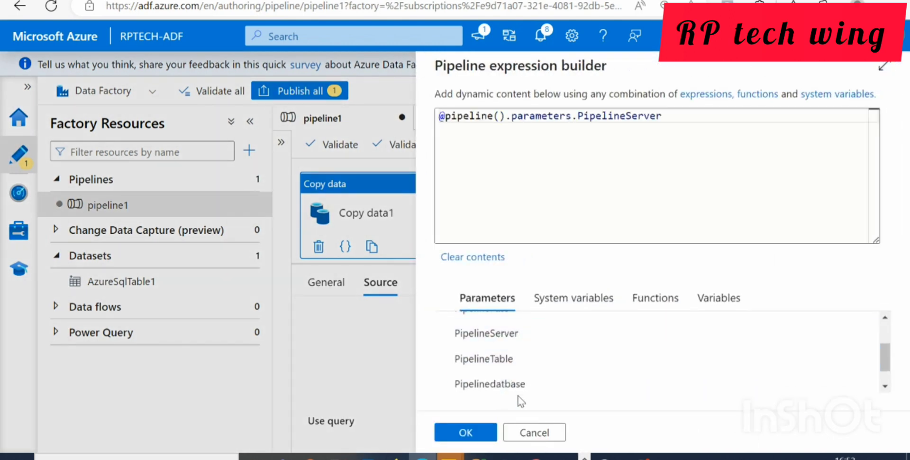
pyautogui.moveTo(676, 132); pyautogui.dragTo(420, 144)
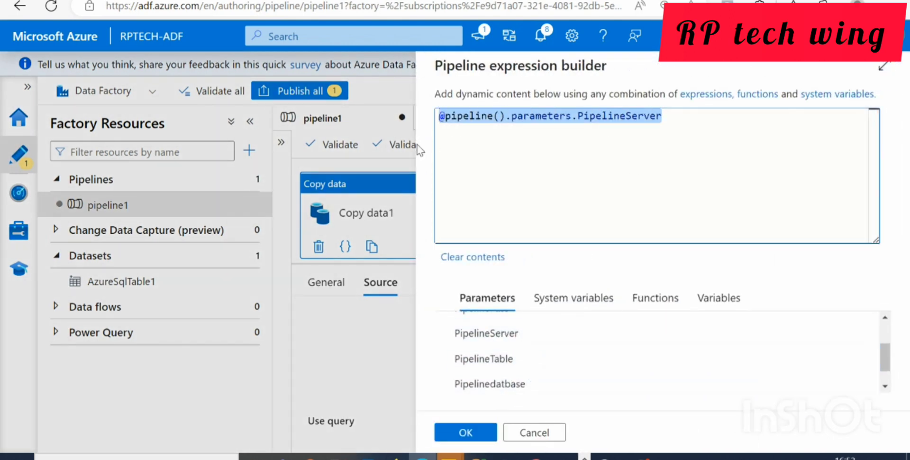
pyautogui.press('BackSpace')
pyautogui.scroll(-1, 515, 392)
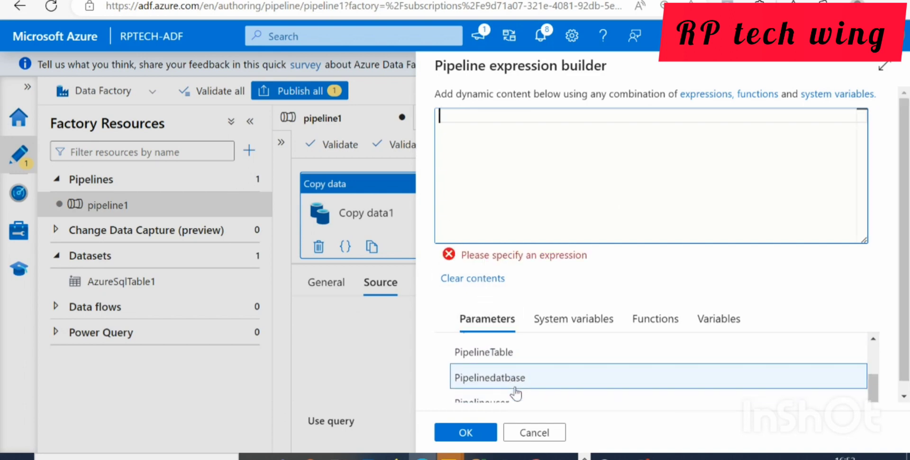
pyautogui.scroll(-1, 516, 393)
pyautogui.click(510, 396)
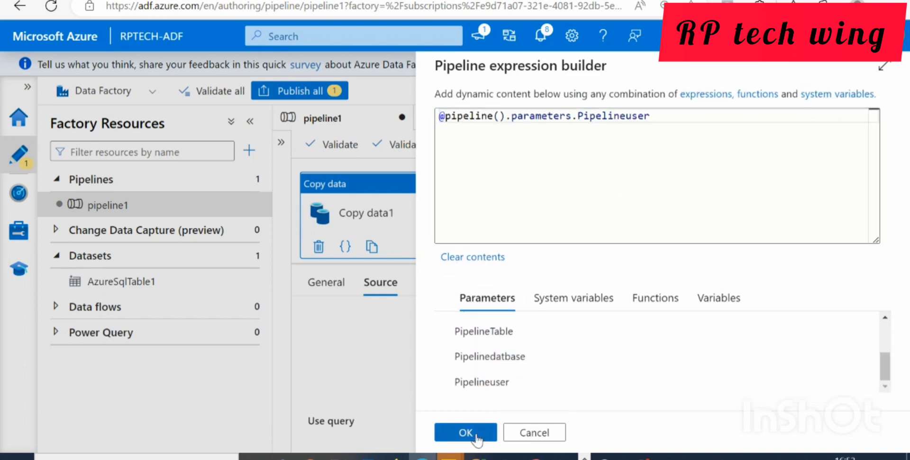
pyautogui.click(466, 432)
# Step: Set the source DatasetTable property to the PipelineTable parameter expression, then bring up the Sink settings
pyautogui.scroll(-1, 656, 376)
pyautogui.click(649, 331)
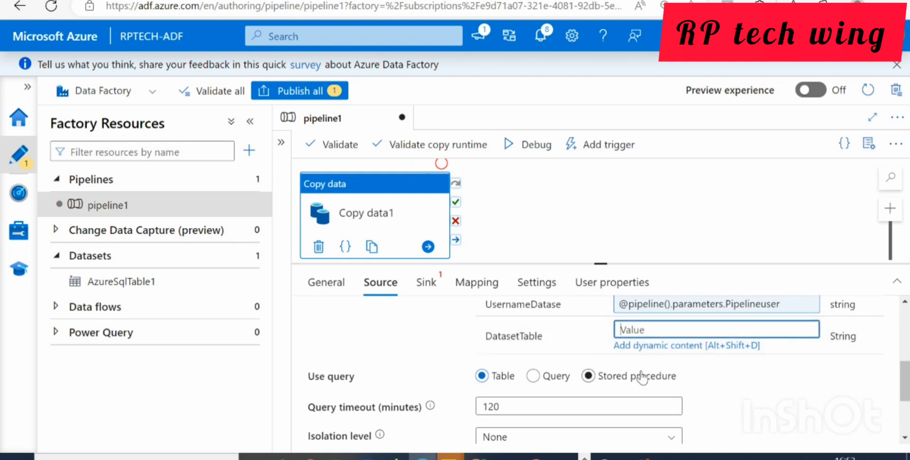
pyautogui.click(652, 342)
pyautogui.scroll(-2, 503, 366)
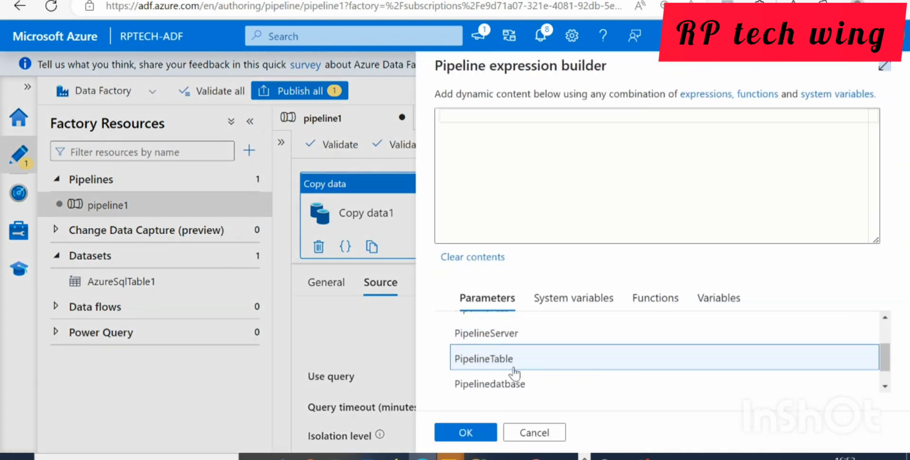
pyautogui.scroll(-1, 507, 372)
pyautogui.scroll(2, 514, 374)
pyautogui.scroll(-1, 513, 372)
pyautogui.click(511, 368)
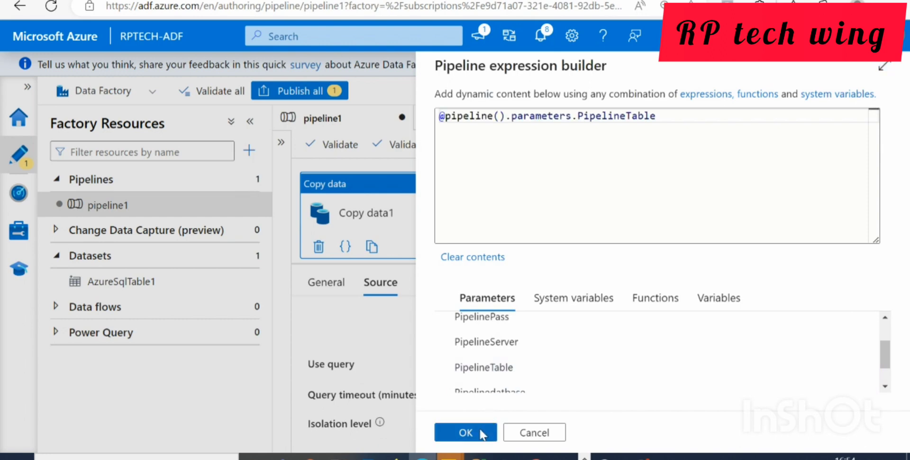
pyautogui.click(478, 432)
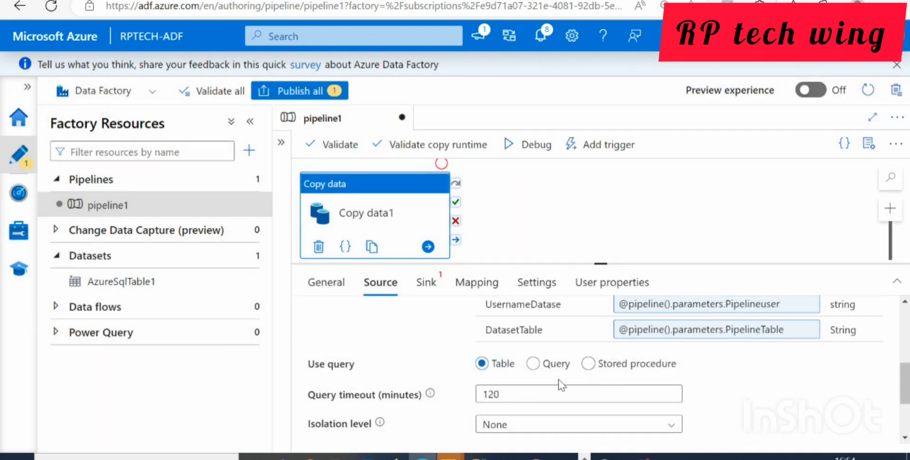
pyautogui.scroll(4, 626, 364)
pyautogui.scroll(3, 626, 365)
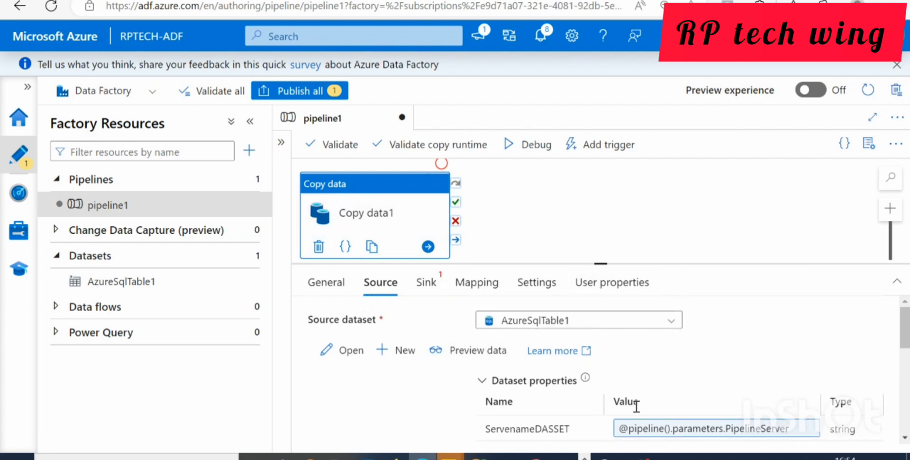
pyautogui.scroll(-1, 637, 400)
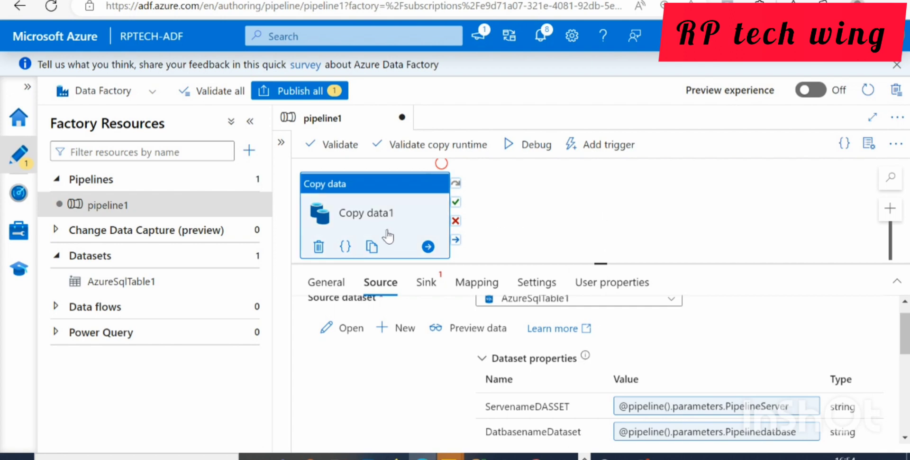
pyautogui.click(426, 283)
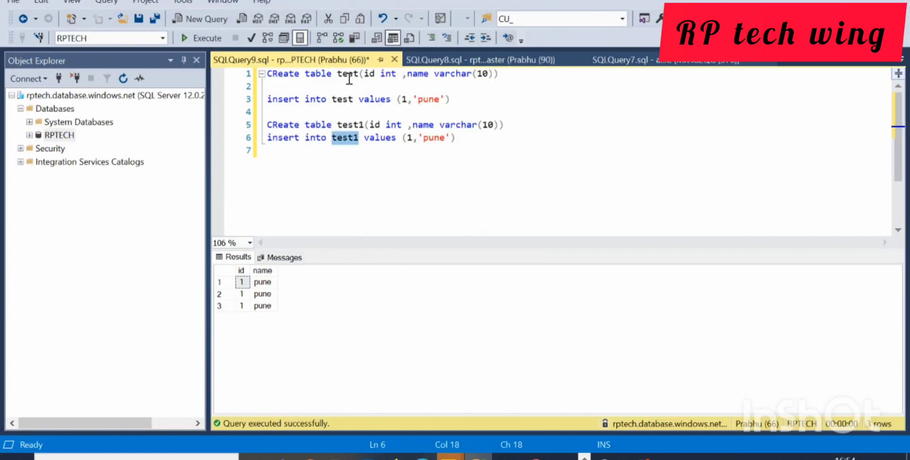
pyautogui.doubleClick(348, 75)
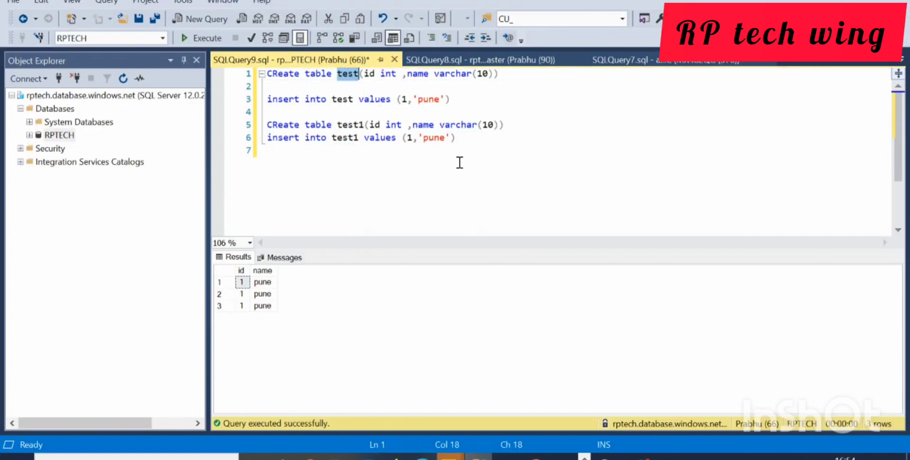
pyautogui.hotkey('ctrl', '3')
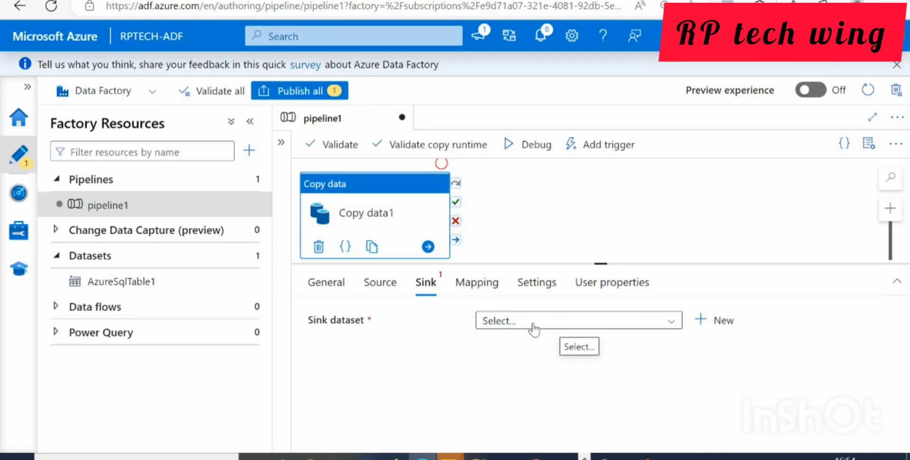
# Step: Choose AzureSqlTable1 as the Copy data sink dataset
pyautogui.click(535, 322)
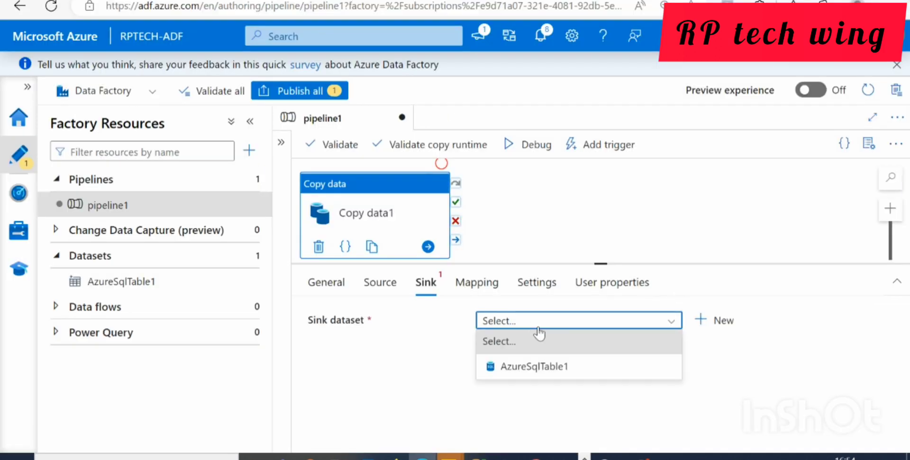
pyautogui.click(548, 366)
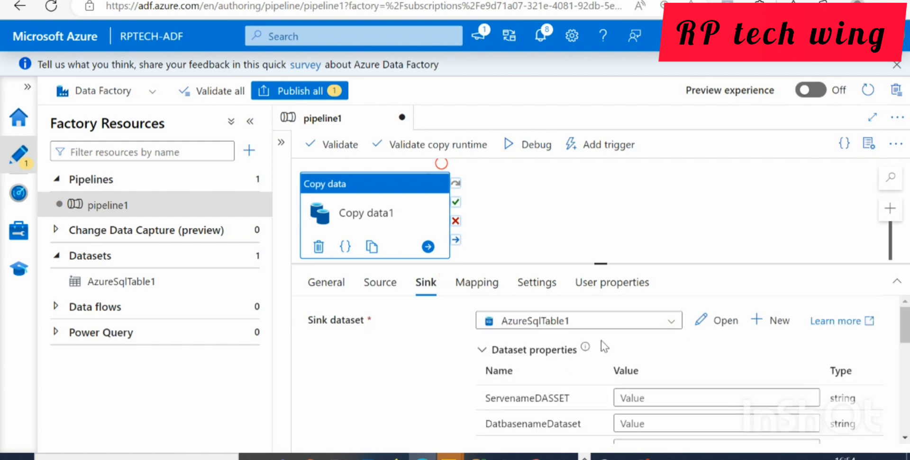
pyautogui.scroll(-2, 602, 337)
pyautogui.scroll(2, 552, 327)
pyautogui.scroll(-1, 674, 379)
pyautogui.scroll(-1, 686, 379)
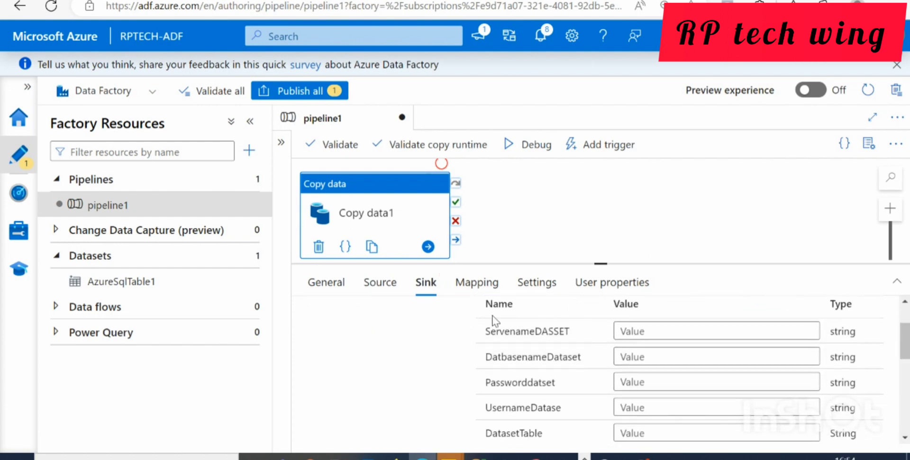
# Step: Set the sink's ServenameDASSET property to the PipelineServer parameter expression
pyautogui.click(670, 331)
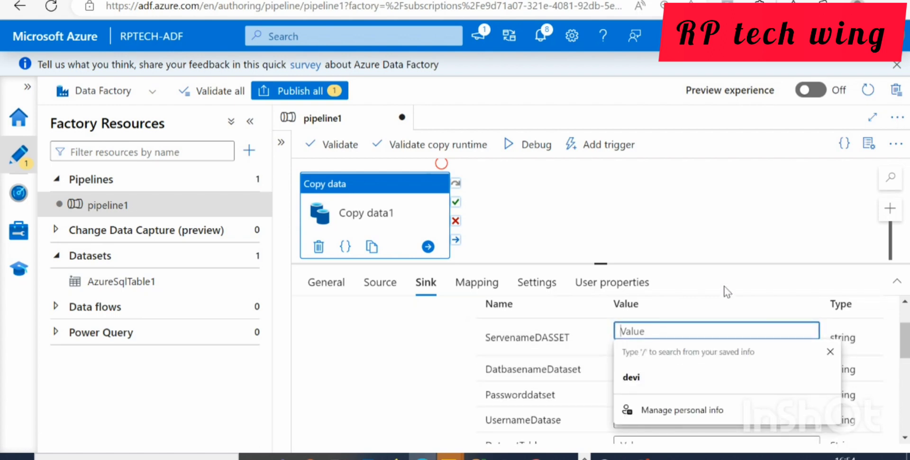
pyautogui.scroll(2, 654, 332)
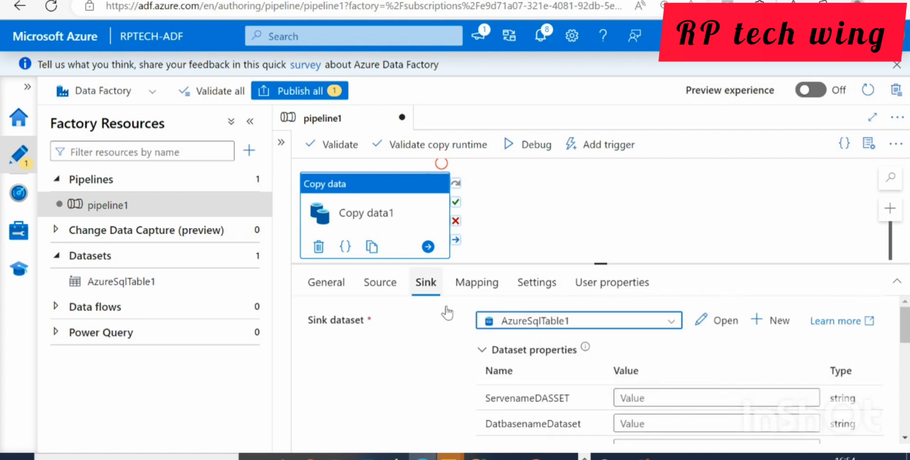
pyautogui.click(665, 398)
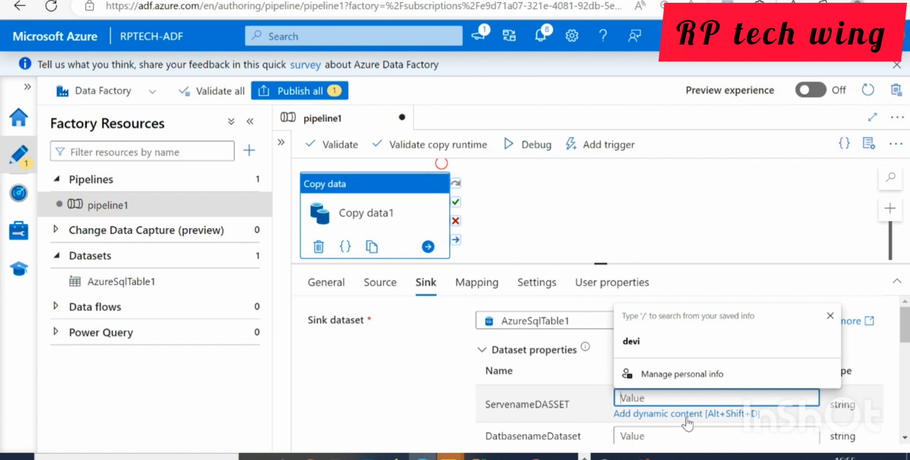
pyautogui.click(685, 414)
pyautogui.scroll(-2, 532, 372)
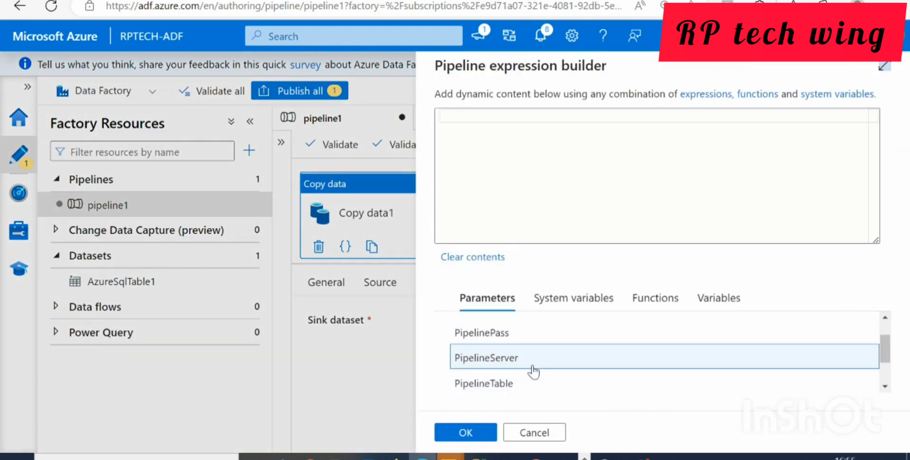
pyautogui.click(515, 350)
pyautogui.click(466, 432)
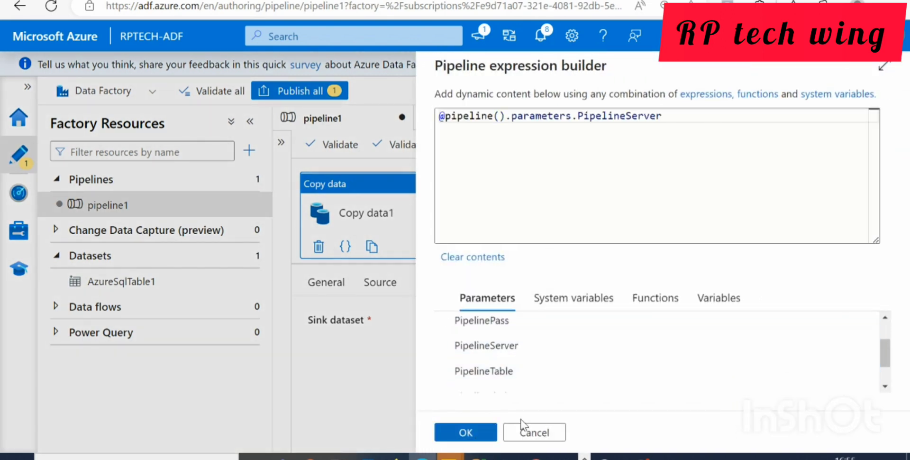
# Step: Insert the Pipelinedatbase parameter expression for the sink's DatbasenameDataset property
pyautogui.scroll(-1, 668, 404)
pyautogui.click(661, 402)
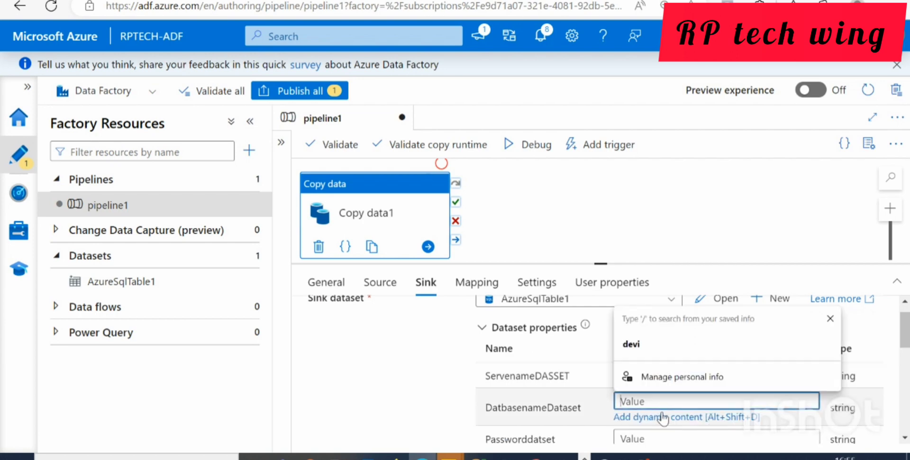
pyautogui.click(674, 417)
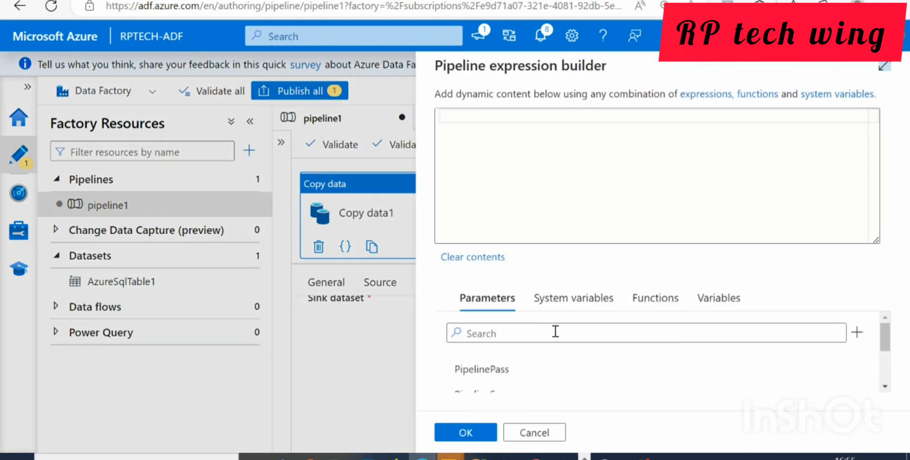
pyautogui.scroll(-2, 539, 369)
pyautogui.scroll(-2, 521, 372)
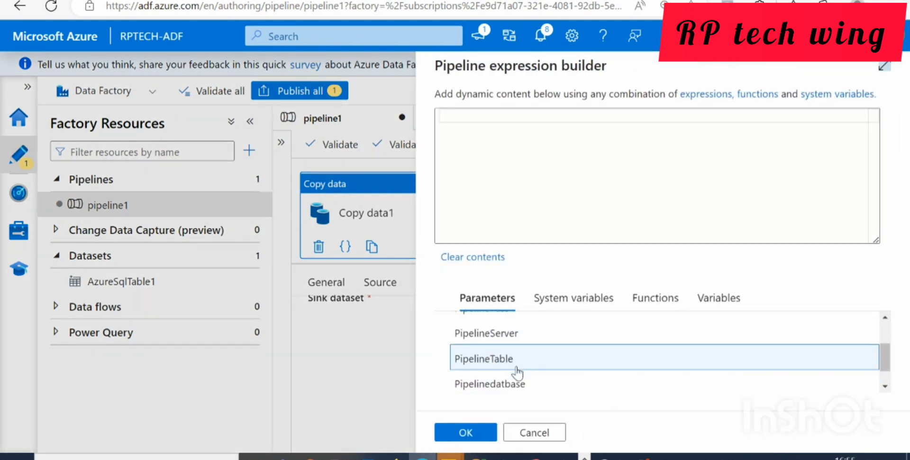
pyautogui.click(520, 385)
pyautogui.click(466, 431)
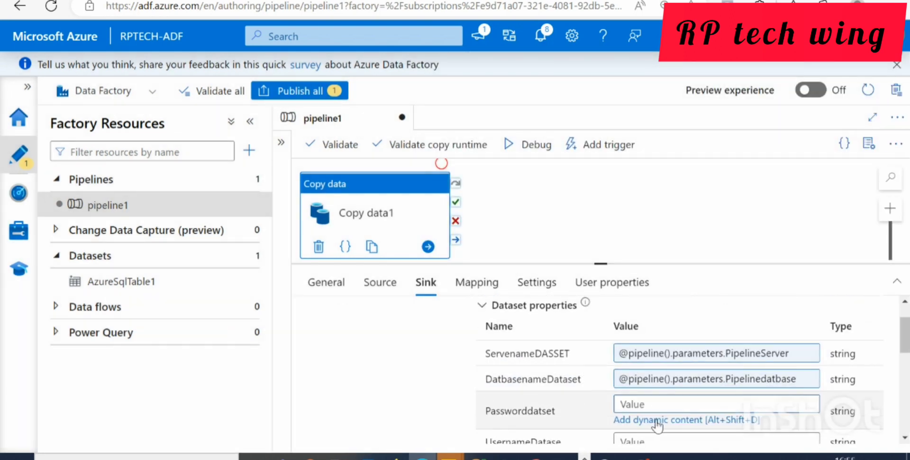
pyautogui.click(657, 422)
pyautogui.scroll(-4, 521, 369)
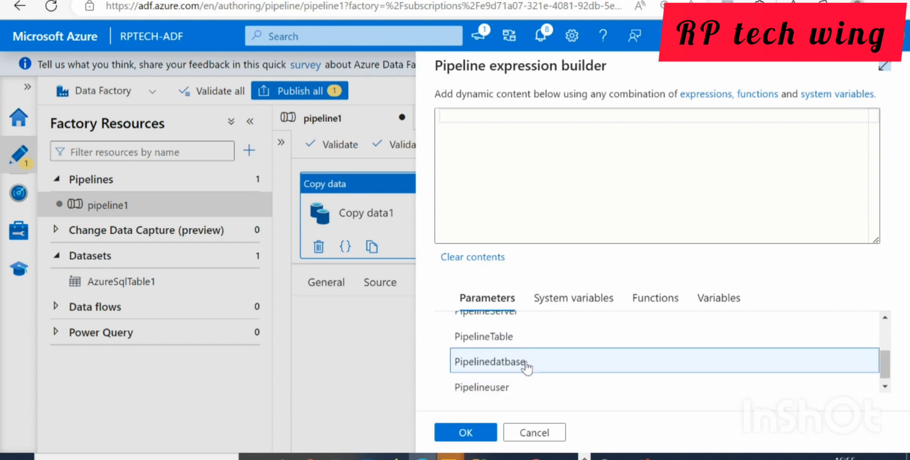
pyautogui.scroll(2, 511, 357)
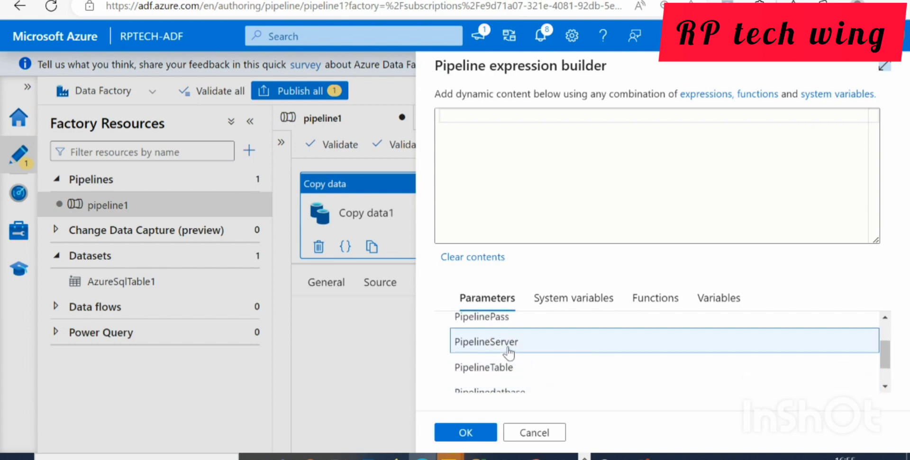
pyautogui.scroll(-1, 601, 358)
pyautogui.scroll(1, 524, 363)
pyautogui.scroll(1, 514, 351)
pyautogui.click(507, 341)
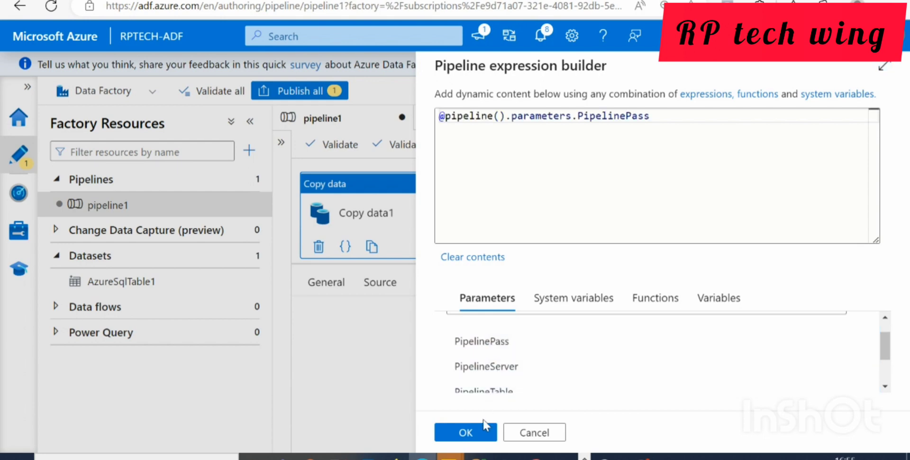
pyautogui.click(465, 431)
# Step: Set the sink UsernameDatase property to the Pipelineuser parameter expression
pyautogui.scroll(-2, 536, 427)
pyautogui.click(654, 363)
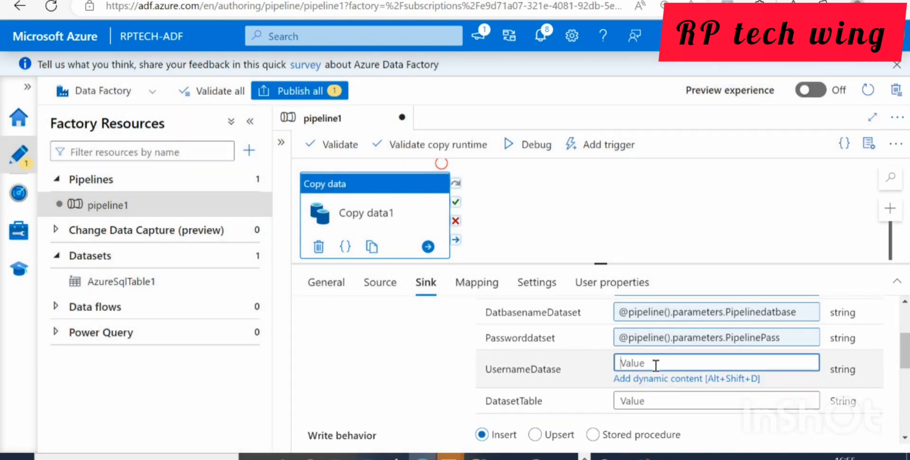
pyautogui.click(656, 378)
pyautogui.scroll(-1, 530, 378)
pyautogui.scroll(-3, 526, 377)
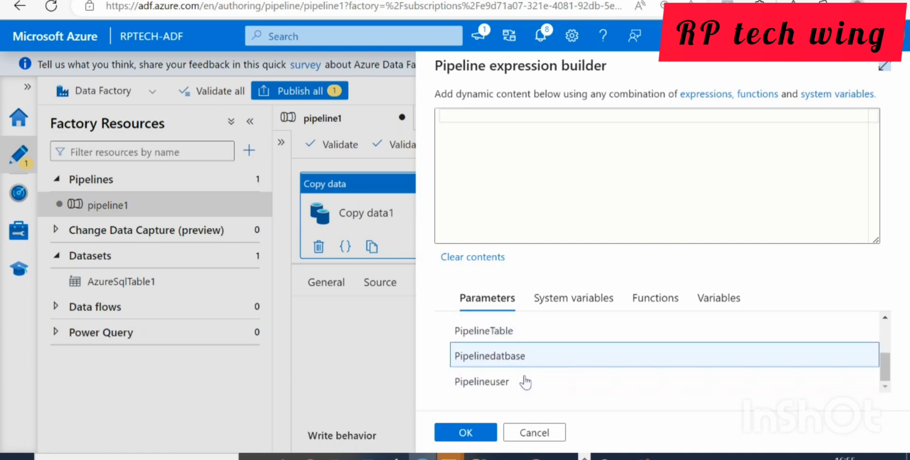
pyautogui.click(518, 382)
pyautogui.click(466, 431)
# Step: Set the sink DatasetTable property to the PipelineTable parameter expression and enlarge the canvas
pyautogui.scroll(-1, 636, 382)
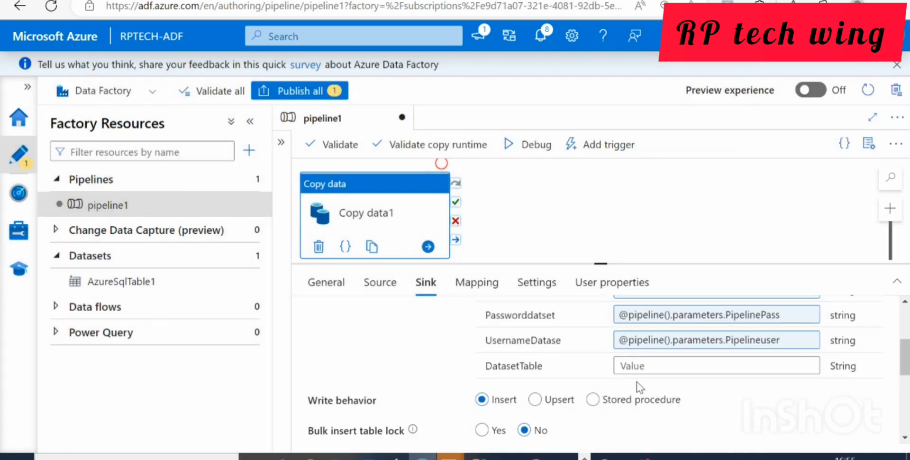
pyautogui.click(638, 367)
pyautogui.click(641, 382)
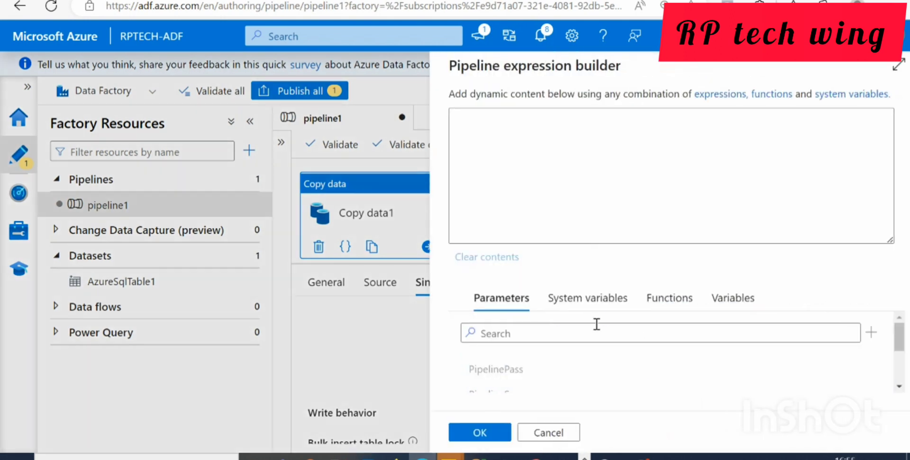
pyautogui.scroll(-3, 715, 355)
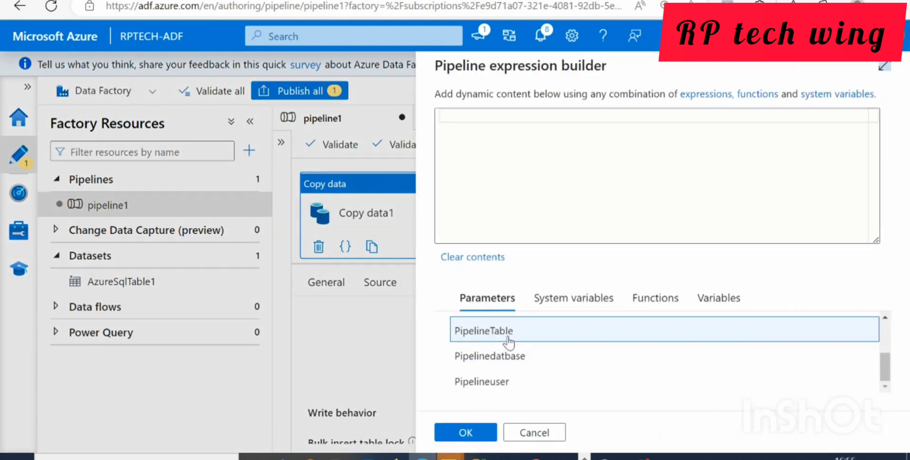
pyautogui.click(488, 330)
pyautogui.click(465, 431)
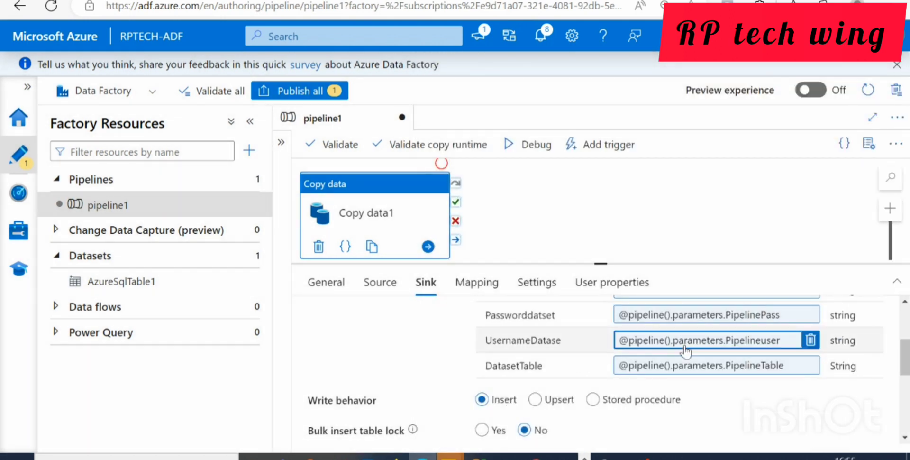
pyautogui.scroll(-3, 672, 342)
pyautogui.scroll(2, 697, 358)
pyautogui.scroll(3, 658, 312)
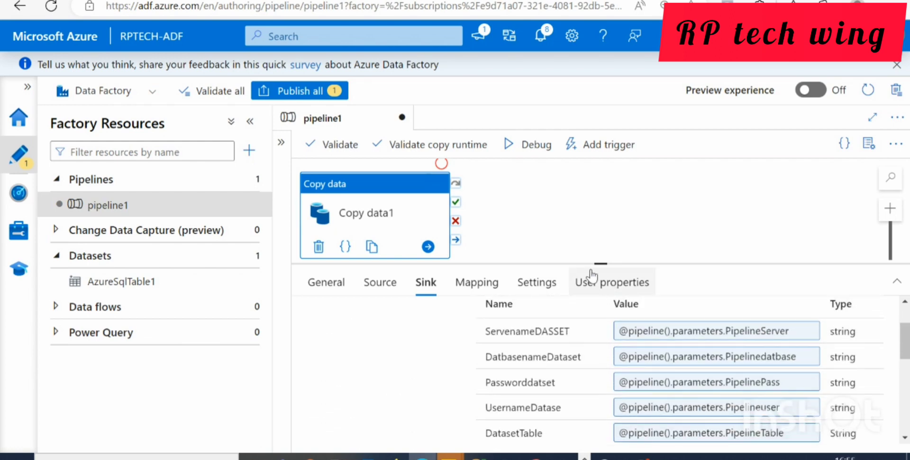
pyautogui.moveTo(600, 262); pyautogui.dragTo(600, 290)
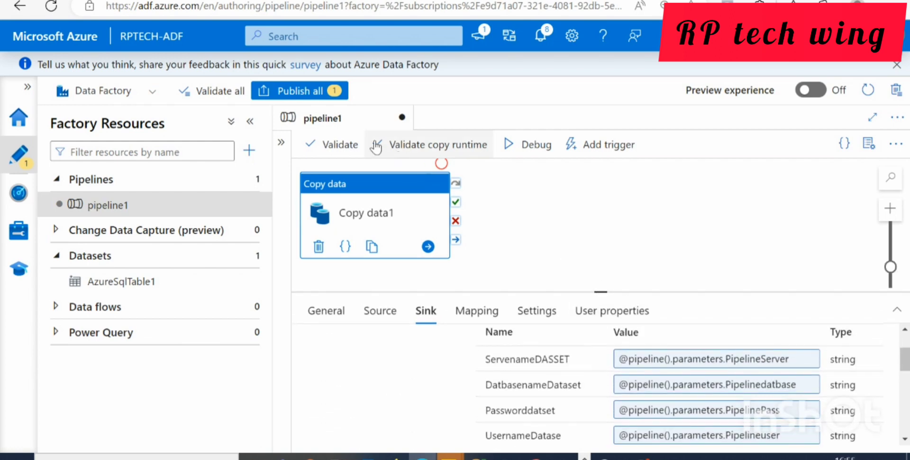
# Step: Publish pipeline1, the single pending change, through Publish all
pyautogui.click(300, 90)
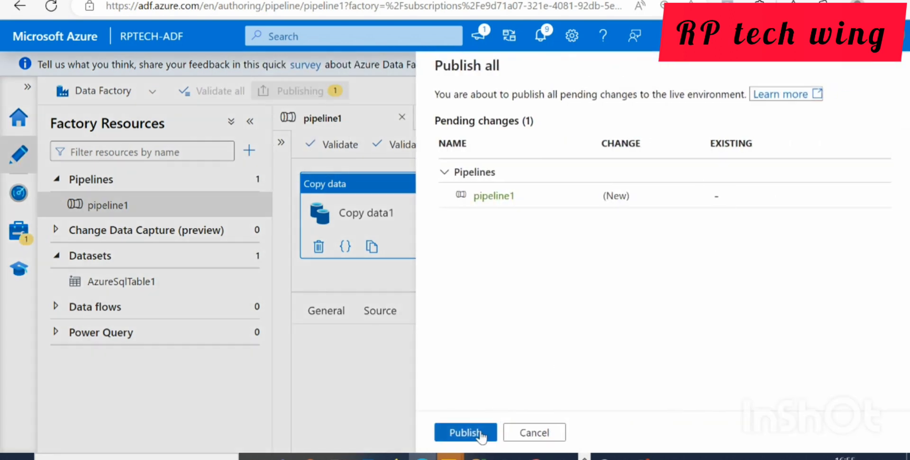
pyautogui.click(482, 432)
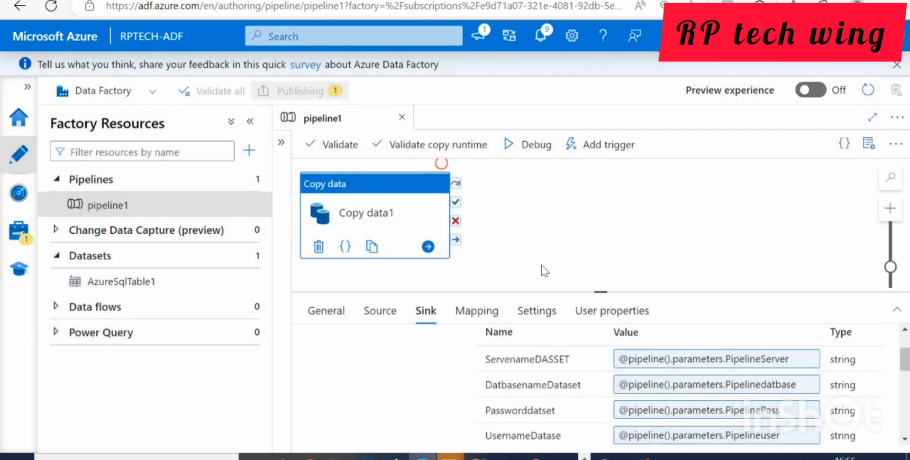
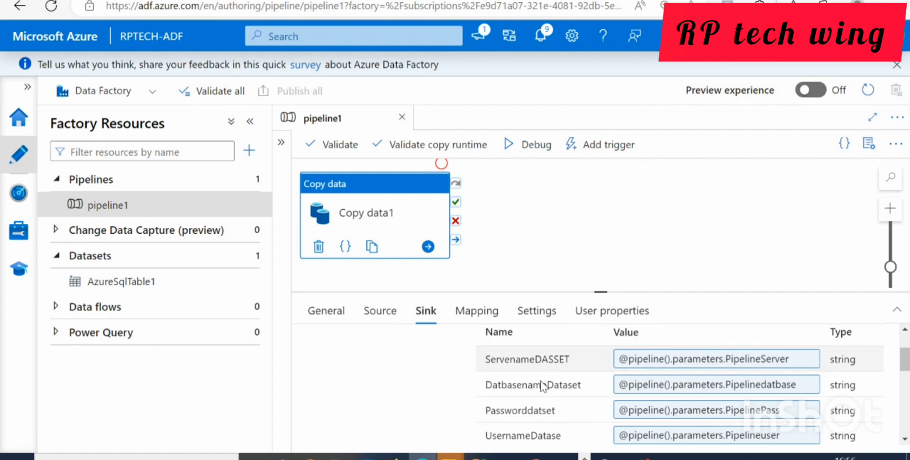
# Step: Check the SQL query window, then start and cancel a debug run of pipeline1
pyautogui.hotkey('alt', 'Tab')
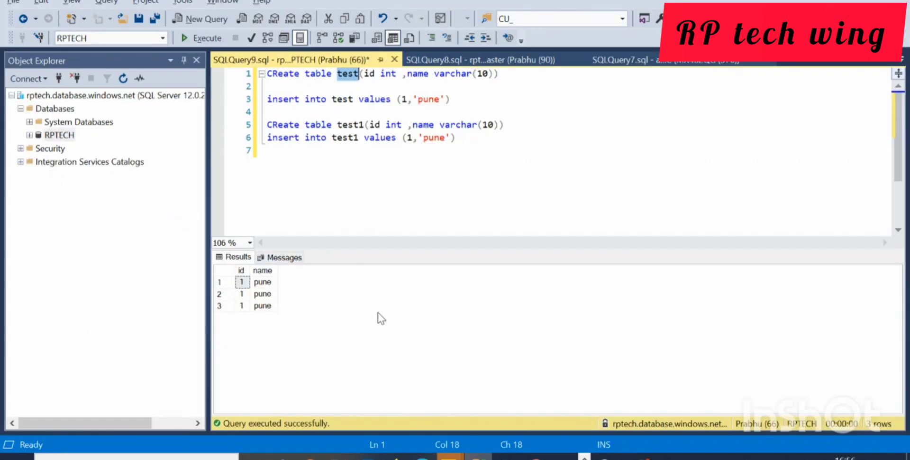
pyautogui.hotkey('alt', 'Tab')
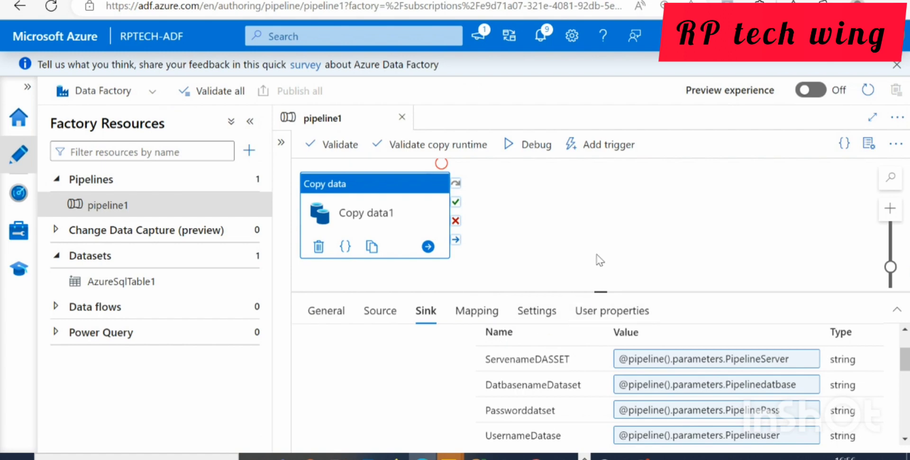
pyautogui.click(528, 144)
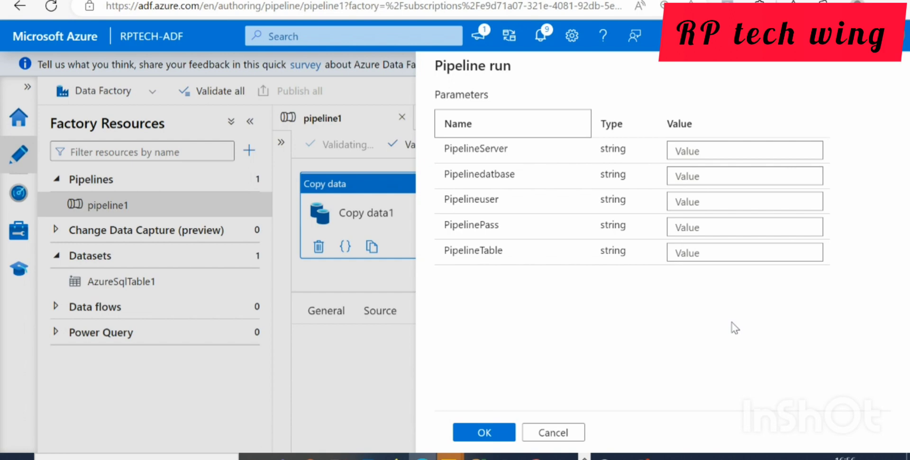
pyautogui.click(339, 456)
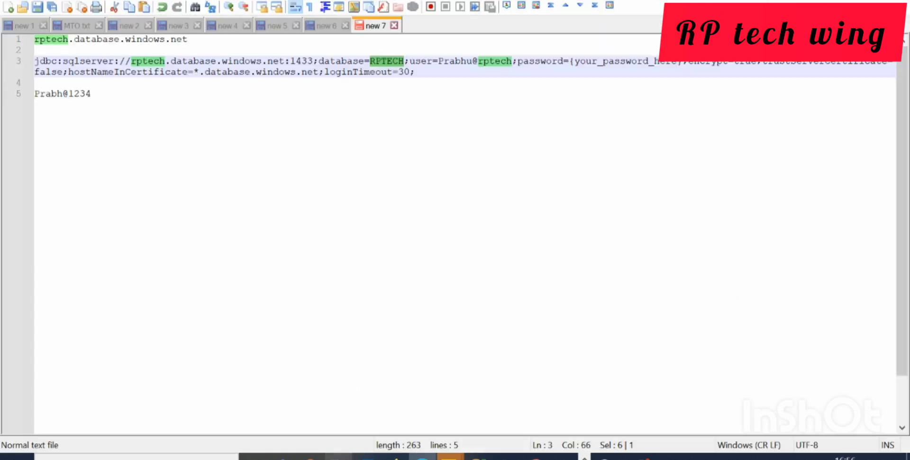
pyautogui.moveTo(213, 42); pyautogui.dragTo(62, 40)
pyautogui.hotkey('alt', 'Tab')
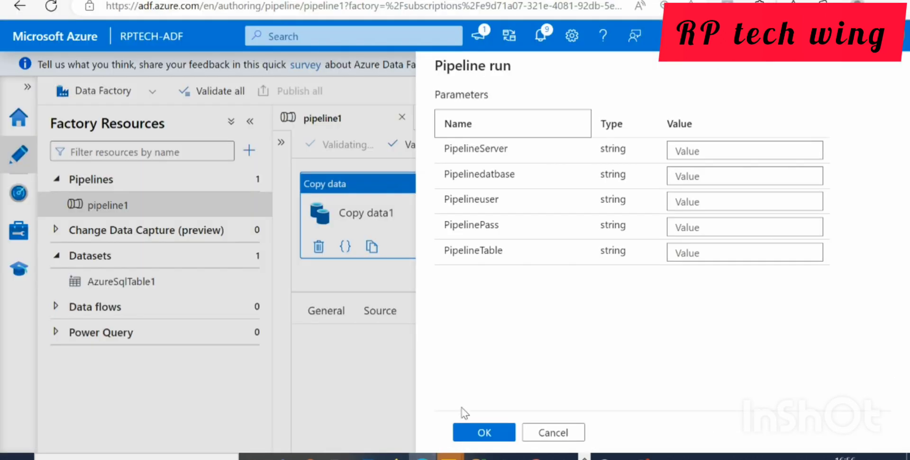
pyautogui.click(548, 431)
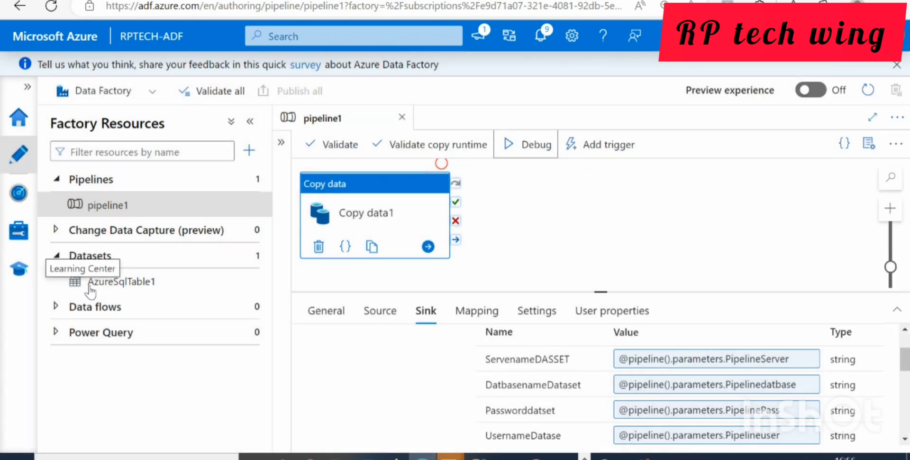
# Step: Open the AzureSqlDatabase2 linked service, test its connection, and clear the Servename value
pyautogui.click(19, 230)
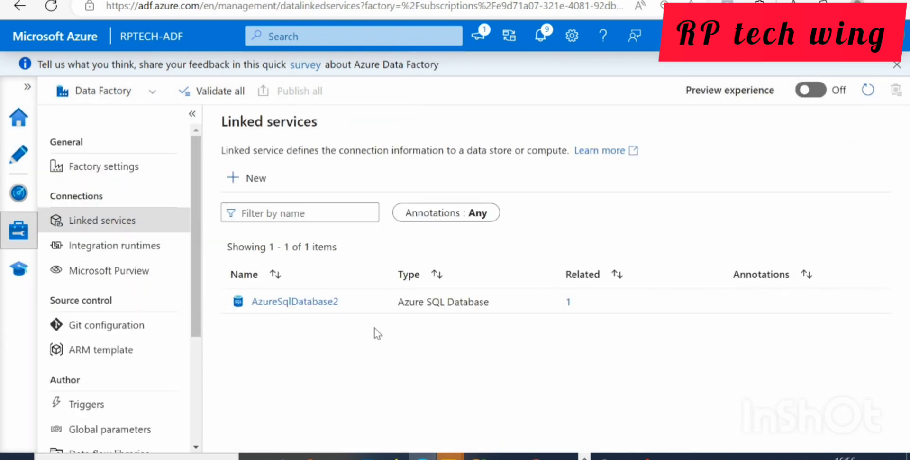
pyautogui.click(298, 302)
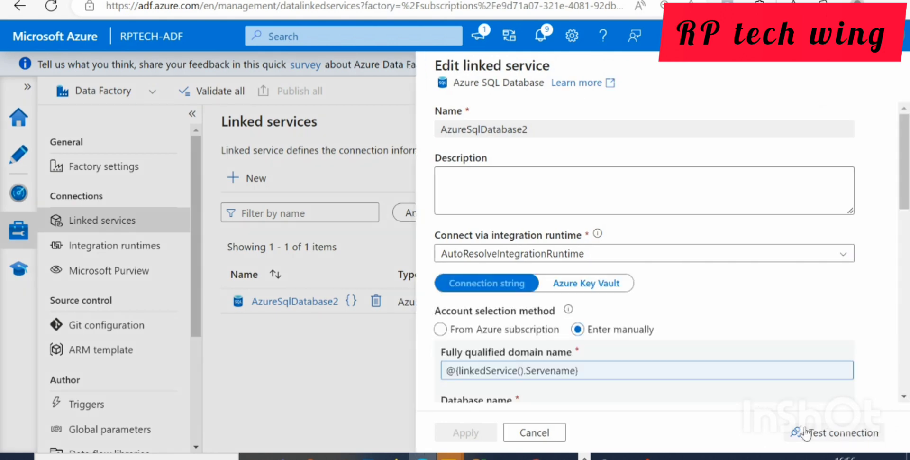
pyautogui.click(808, 431)
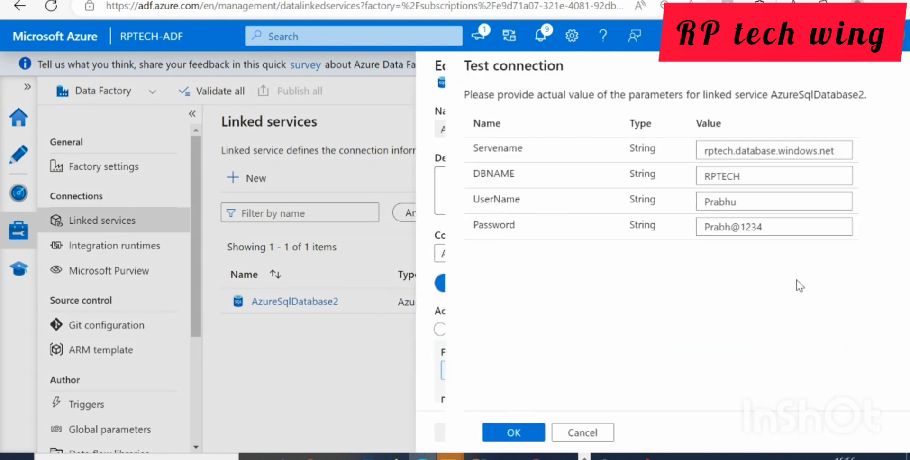
pyautogui.doubleClick(759, 151)
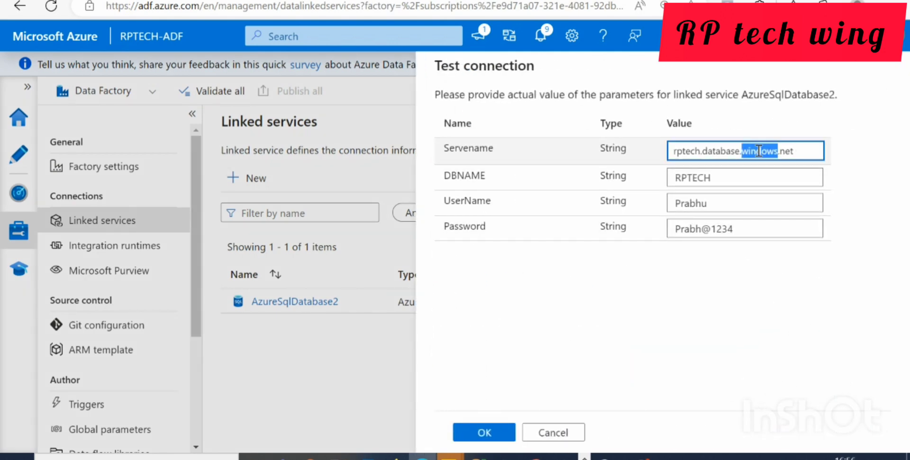
pyautogui.tripleClick(759, 151)
pyautogui.press('BackSpace')
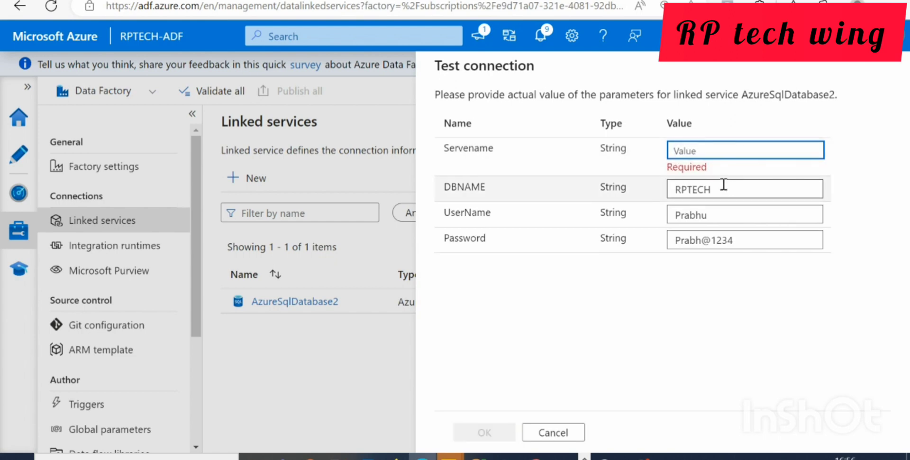
# Step: Clear the DBNAME, UserName and Password values, cancel both panels, and return to pipeline1
pyautogui.click(723, 184)
pyautogui.press('BackSpace')
pyautogui.press('BackSpace')
pyautogui.press('BackSpace')
pyautogui.press('BackSpace')
pyautogui.press('BackSpace')
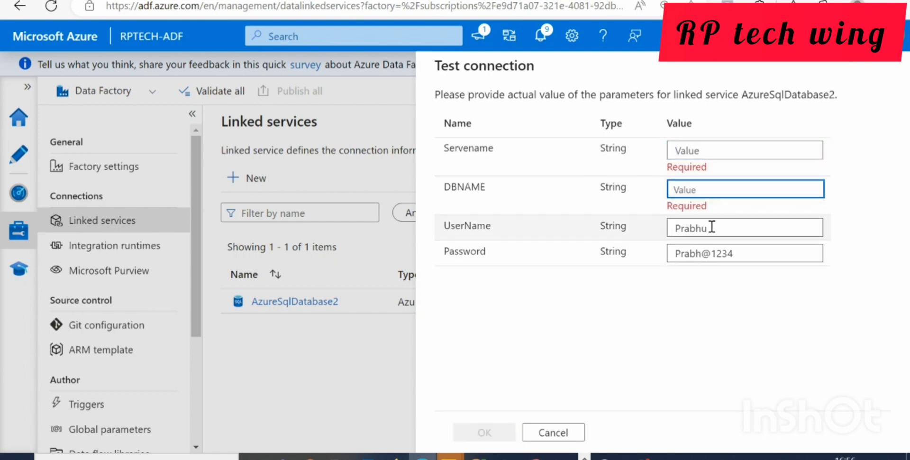
pyautogui.click(700, 227)
pyautogui.press('BackSpace')
pyautogui.press('BackSpace')
pyautogui.press('BackSpace')
pyautogui.press('BackSpace')
pyautogui.press('BackSpace')
pyautogui.press('BackSpace')
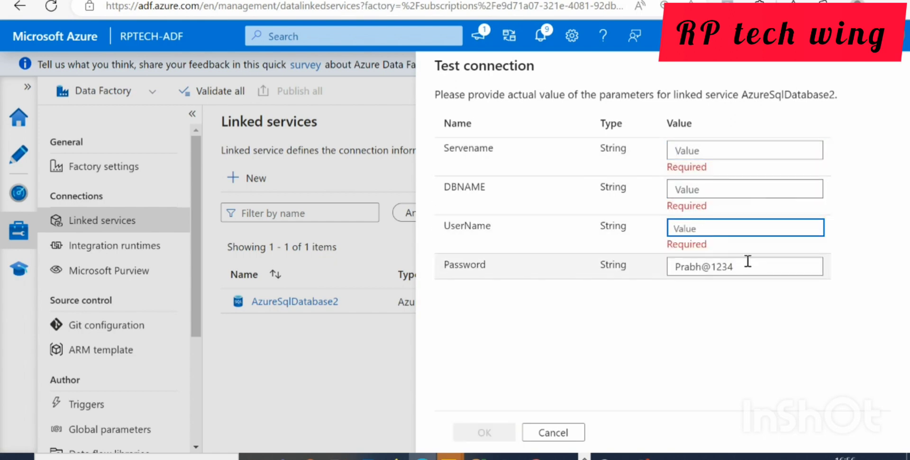
pyautogui.click(749, 266)
pyautogui.press('BackSpace')
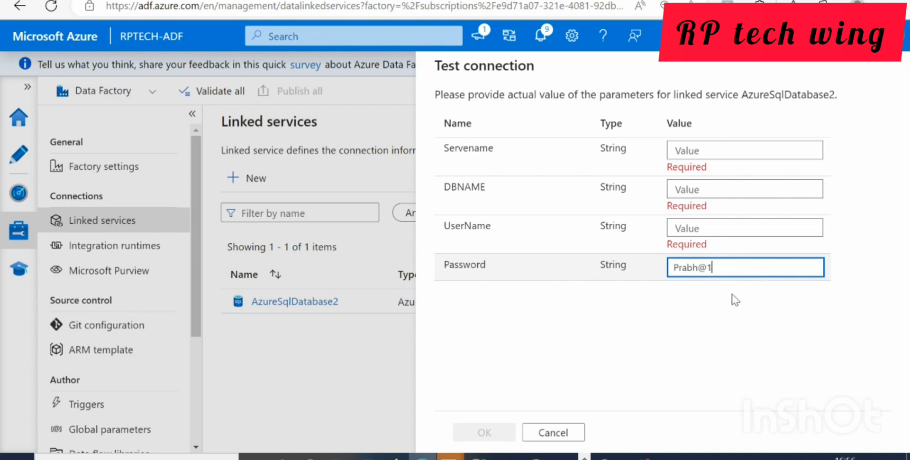
pyautogui.press('BackSpace')
pyautogui.press('BackSpace')
pyautogui.press('BackSpace')
pyautogui.press('BackSpace')
pyautogui.press('BackSpace')
pyautogui.press('BackSpace')
pyautogui.press('BackSpace')
pyautogui.click(564, 425)
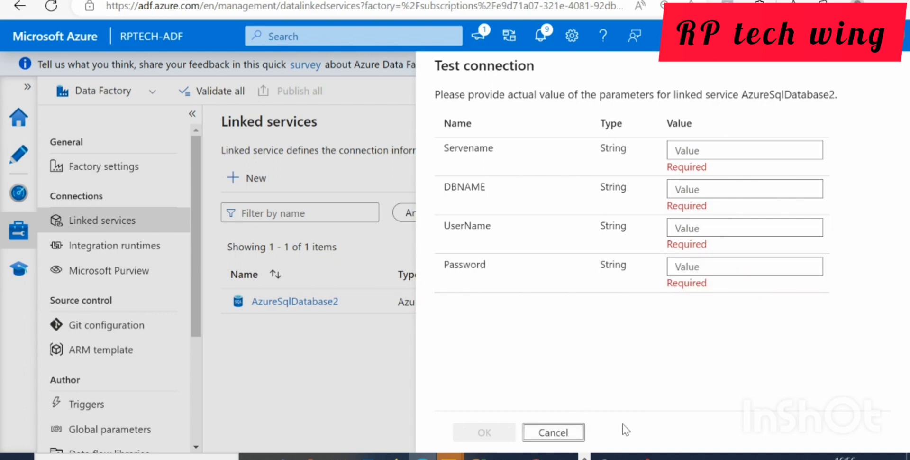
pyautogui.click(538, 436)
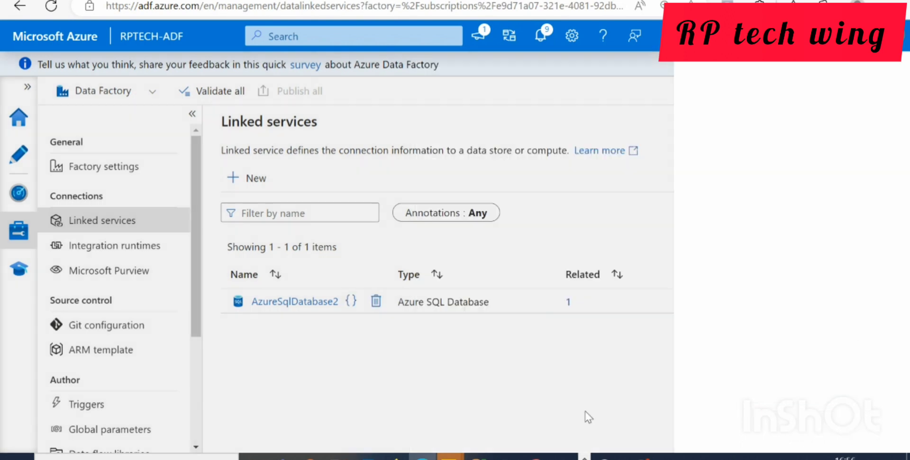
pyautogui.click(19, 154)
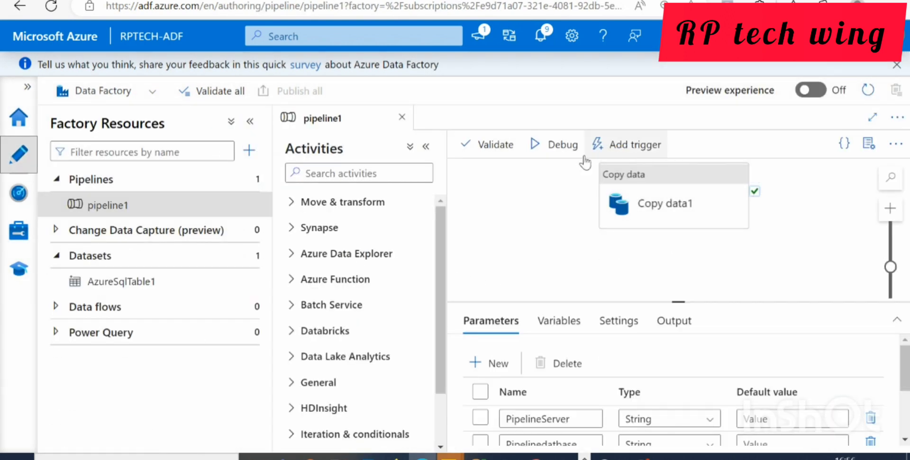
# Step: Start a debug run and paste the server name from the notes into PipelineServer
pyautogui.click(550, 144)
pyautogui.click(711, 151)
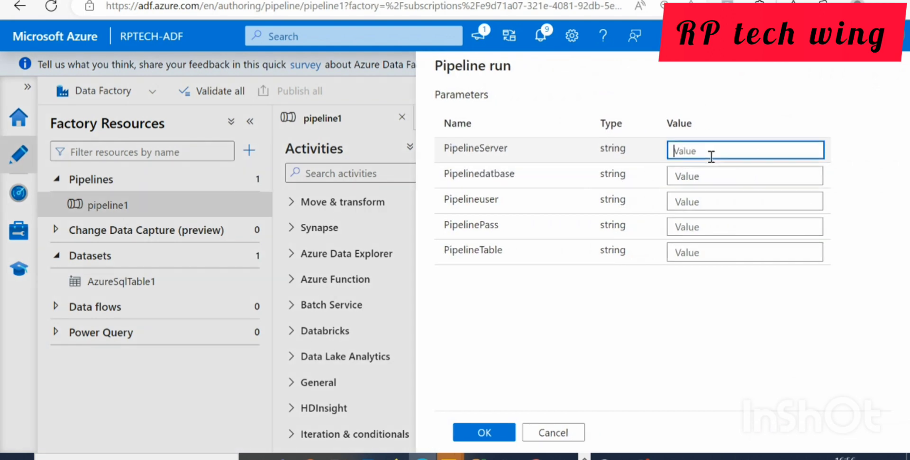
pyautogui.hotkey('alt', 'Tab')
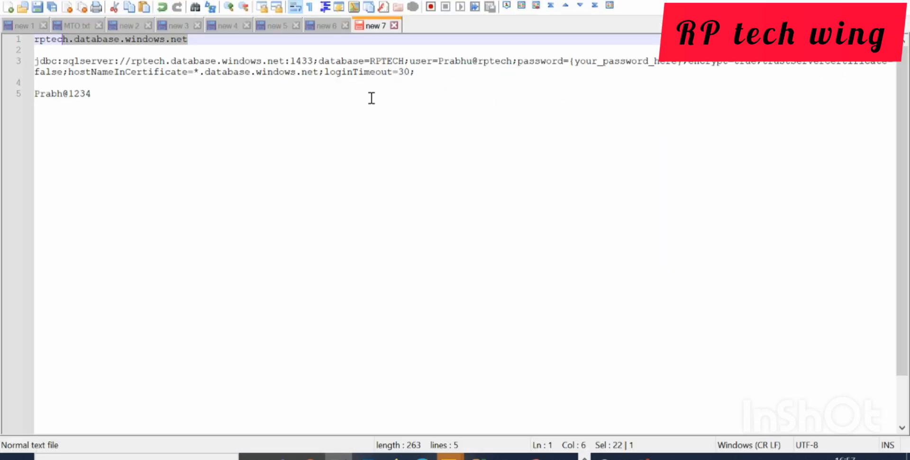
pyautogui.moveTo(197, 38); pyautogui.dragTo(28, 42)
pyautogui.hotkey('ctrl', 'c')
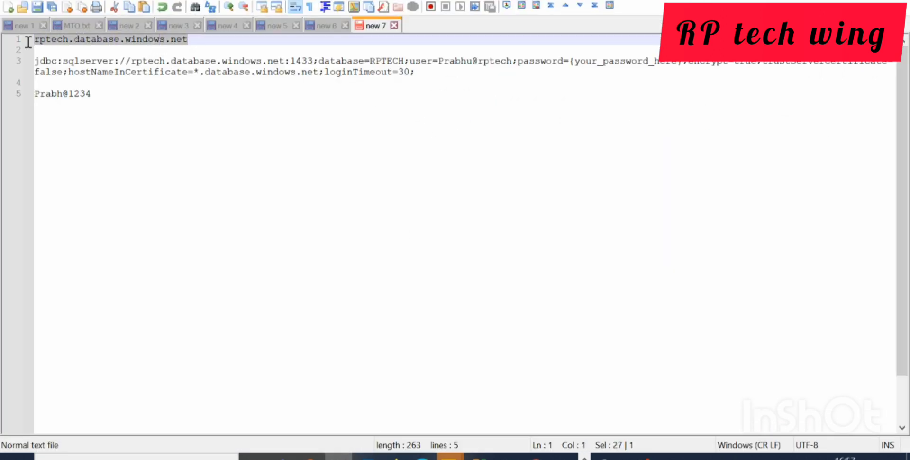
pyautogui.hotkey('alt', 'Tab')
pyautogui.click(708, 150)
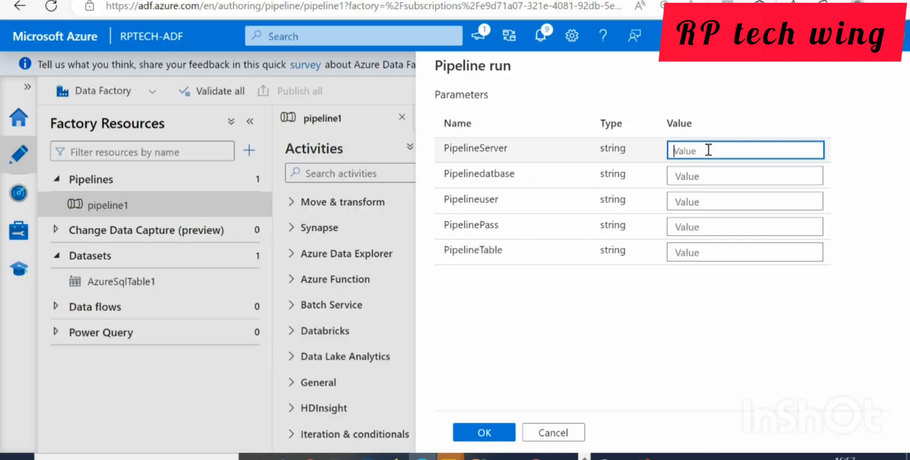
pyautogui.hotkey('ctrl', 'v')
# Step: Copy the database name RPTECH from the notes into Pipelinedatbase
pyautogui.hotkey('alt', 'Tab')
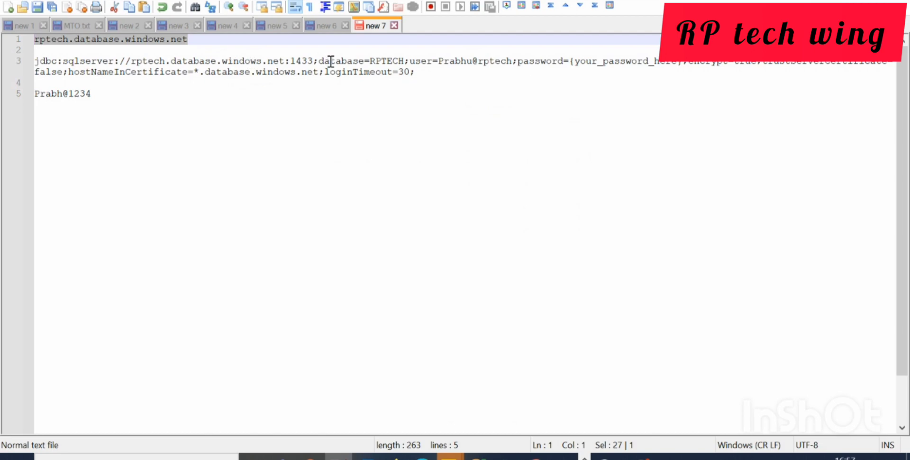
pyautogui.doubleClick(381, 62)
pyautogui.hotkey('ctrl', 'c')
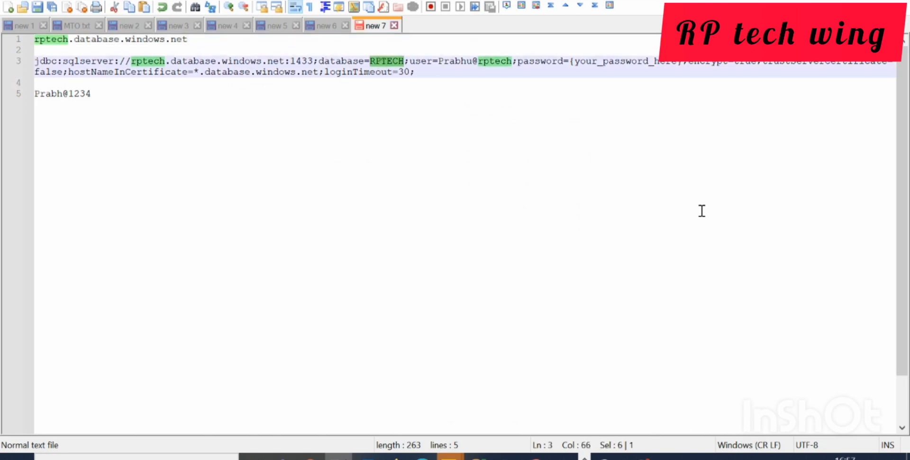
pyautogui.hotkey('alt', 'Tab')
pyautogui.click(693, 175)
pyautogui.hotkey('ctrl', 'v')
# Step: Enter the database user name and password into the Pipelineuser and password parameters
pyautogui.hotkey('alt', 'Tab')
pyautogui.click(690, 202)
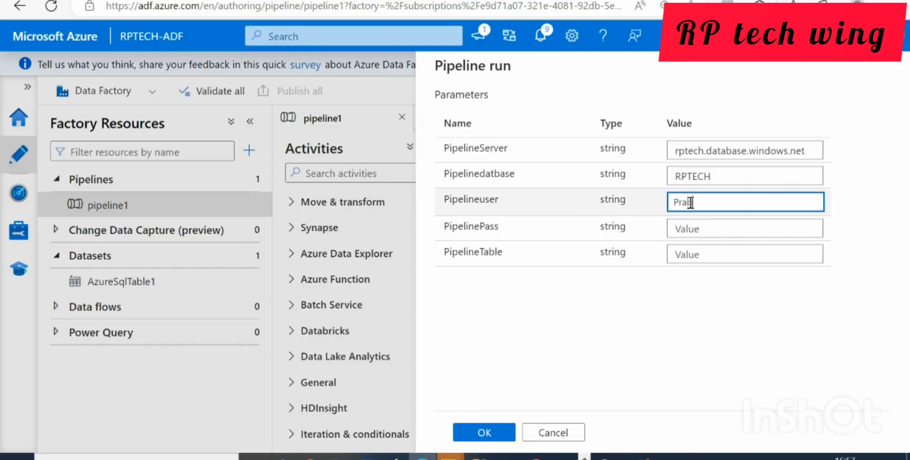
pyautogui.click(689, 229)
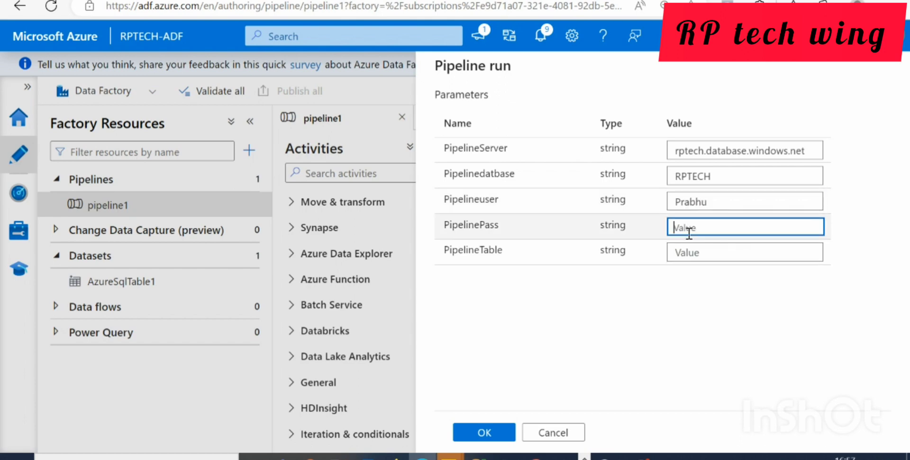
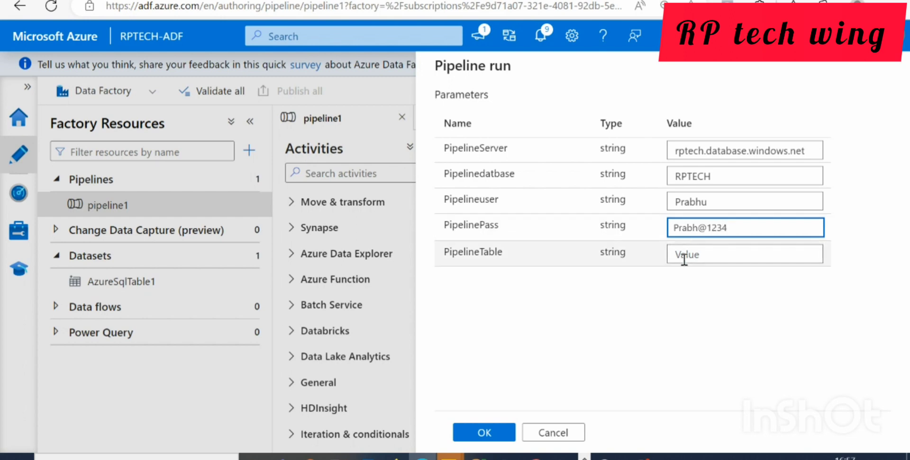
# Step: Paste the table name 'test' from the query into PipelineTable and confirm the run
pyautogui.click(682, 253)
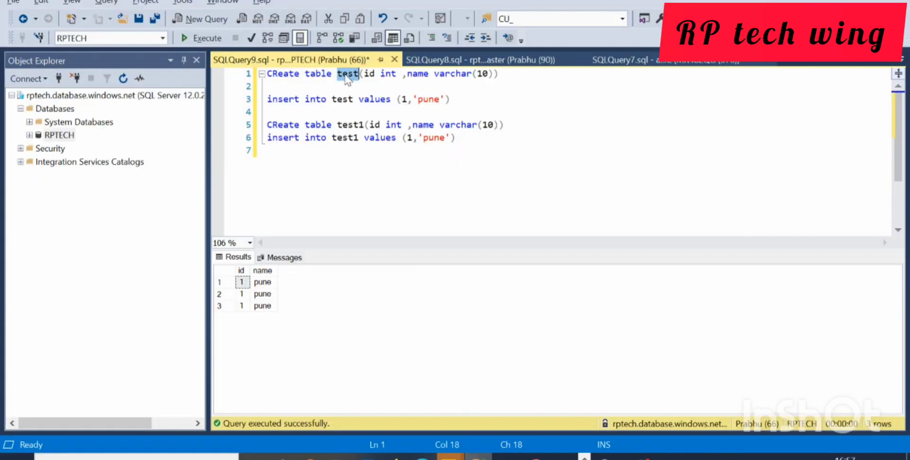
pyautogui.click(346, 74)
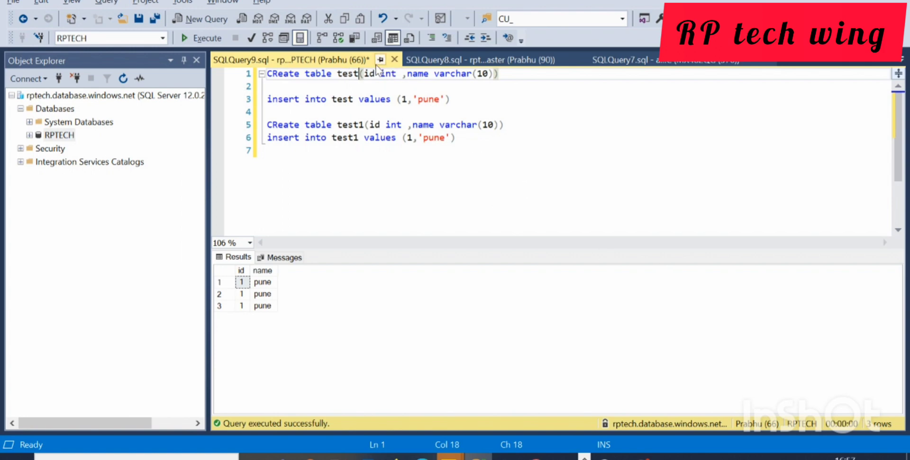
pyautogui.doubleClick(346, 73)
pyautogui.hotkey('ctrl', 'c')
pyautogui.hotkey('alt', 'Tab')
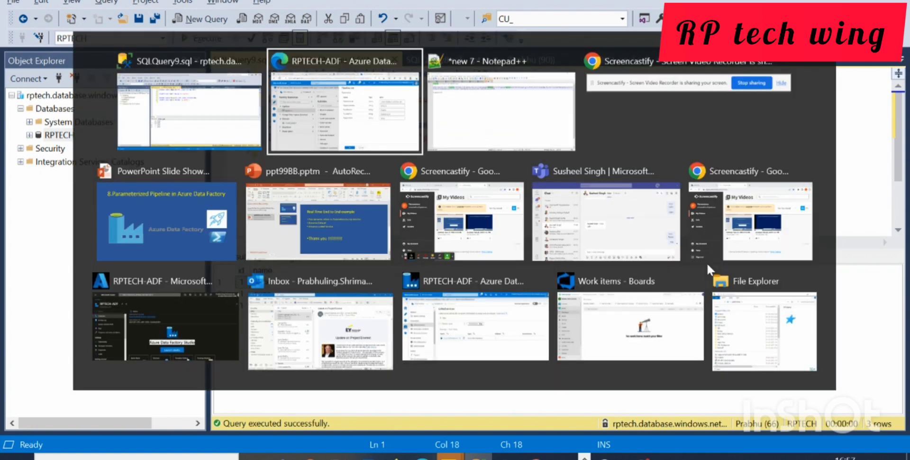
pyautogui.hotkey('ctrl', 'v')
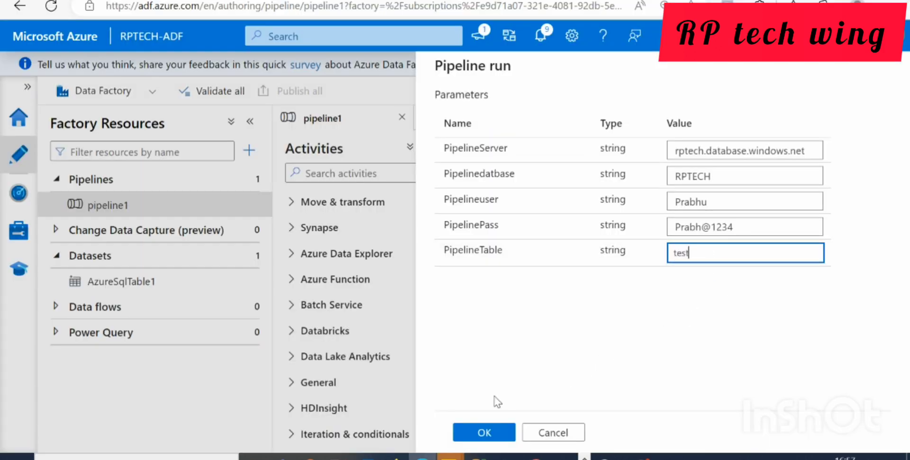
pyautogui.click(483, 431)
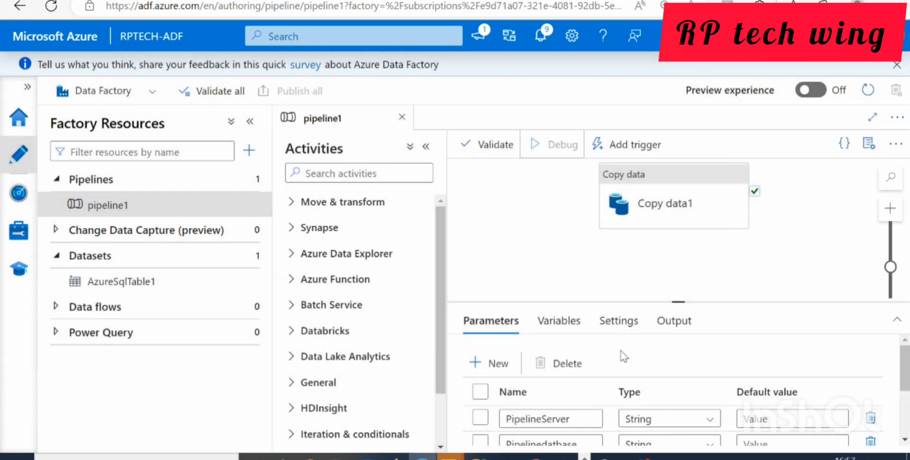
# Step: Show the run output panel, enlarged, and refresh until Copy data1 succeeds
pyautogui.click(665, 325)
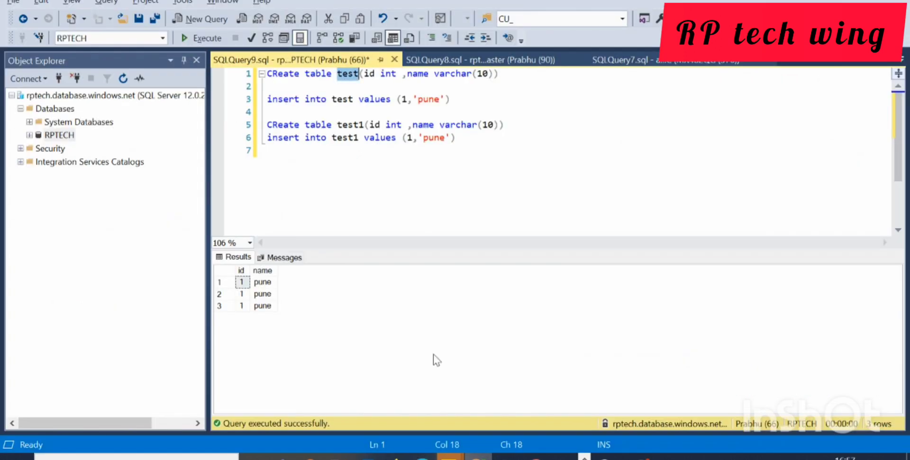
pyautogui.press('F5')
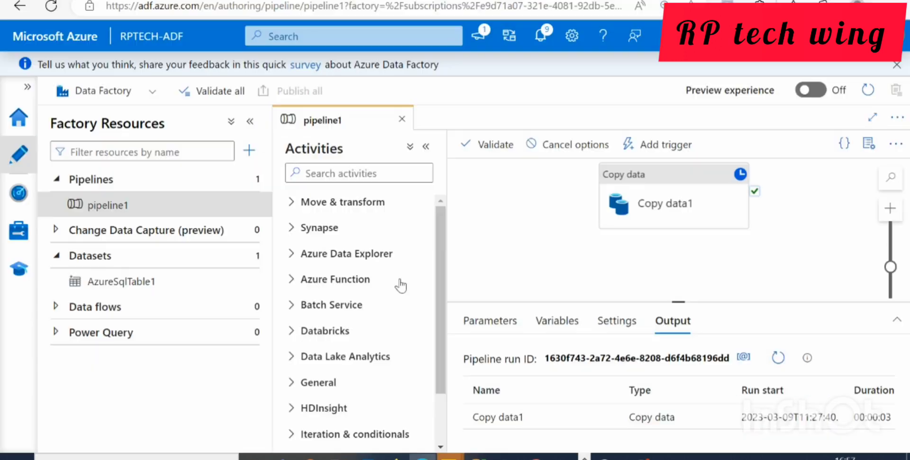
pyautogui.click(778, 358)
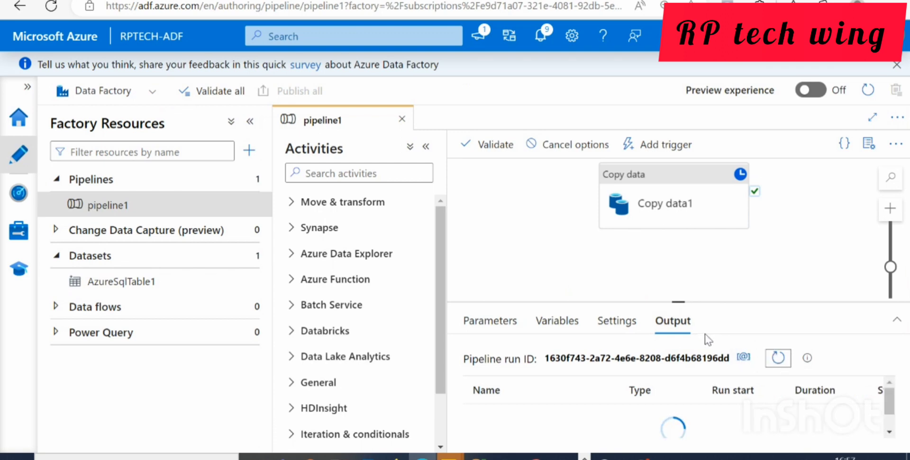
pyautogui.moveTo(675, 299); pyautogui.dragTo(678, 254)
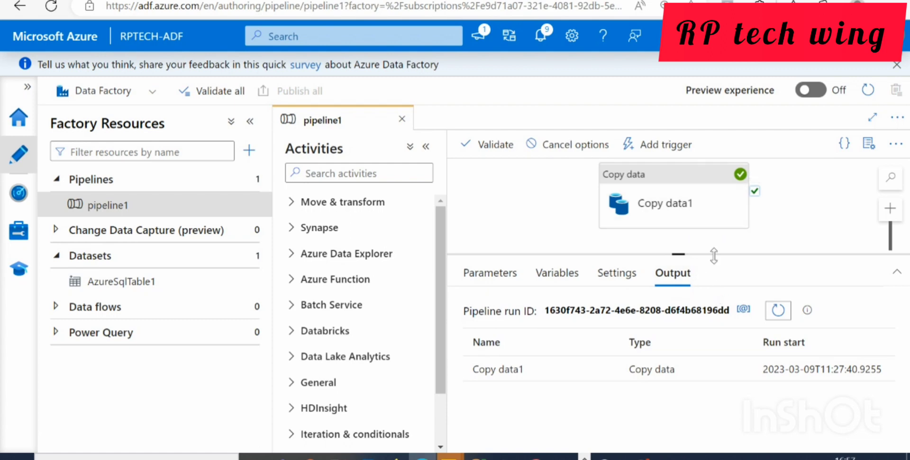
pyautogui.click(777, 312)
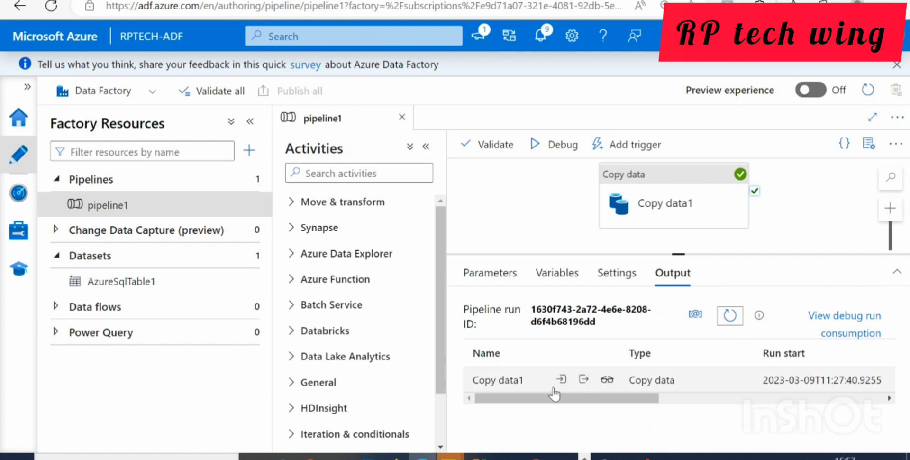
# Step: Inspect the Copy data1 run details and its input JSON
pyautogui.click(602, 381)
pyautogui.scroll(-4, 602, 381)
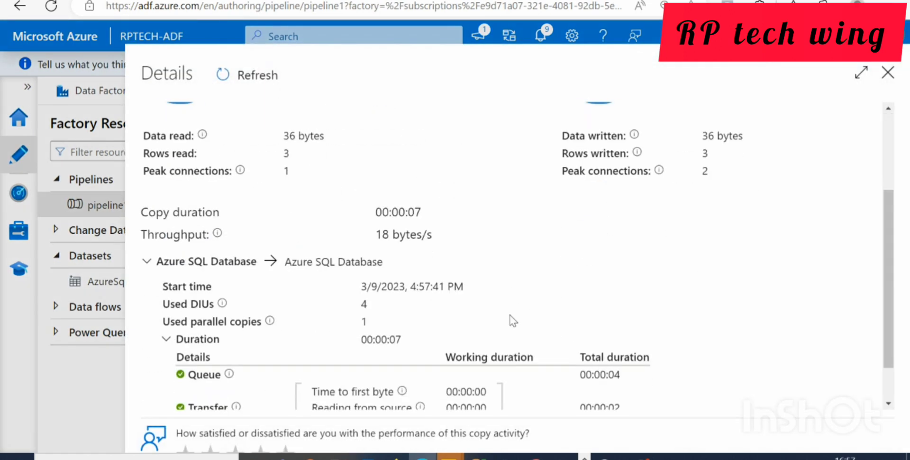
pyautogui.scroll(4, 804, 128)
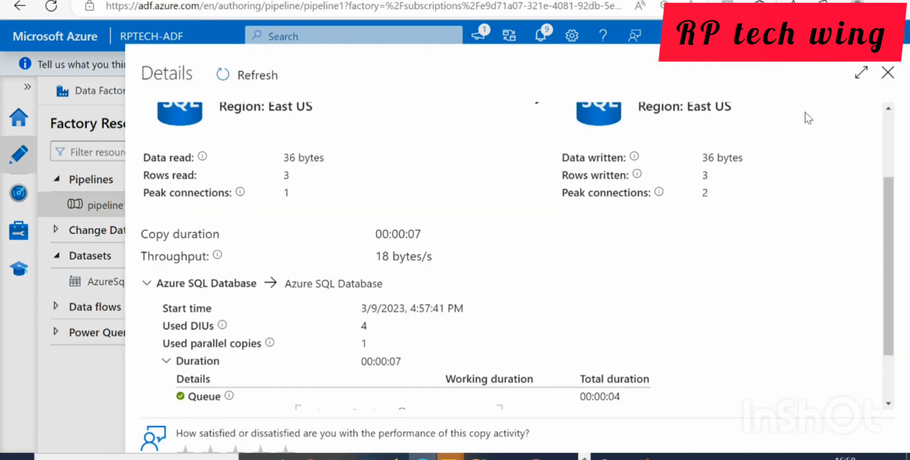
pyautogui.click(888, 73)
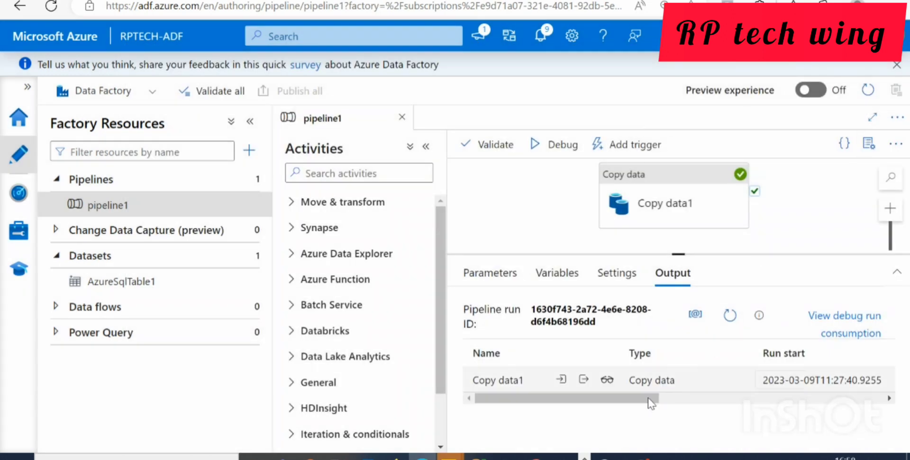
pyautogui.click(562, 381)
pyautogui.scroll(-2, 534, 276)
pyautogui.scroll(-2, 703, 215)
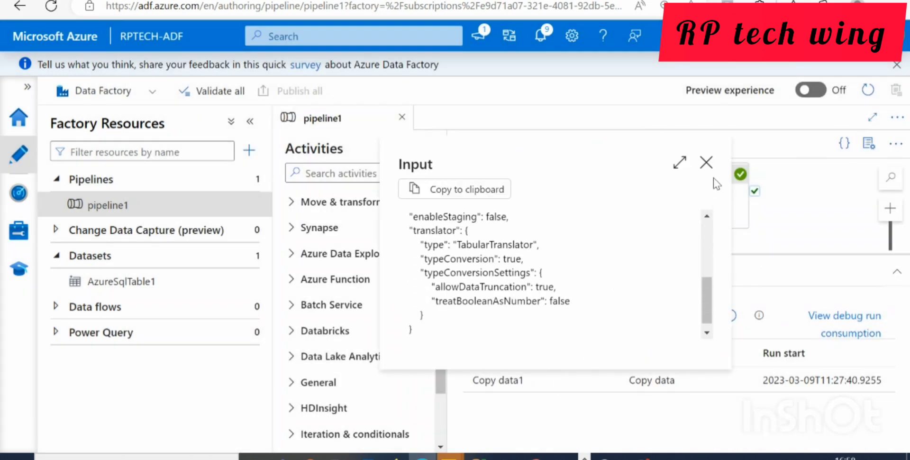
pyautogui.click(706, 162)
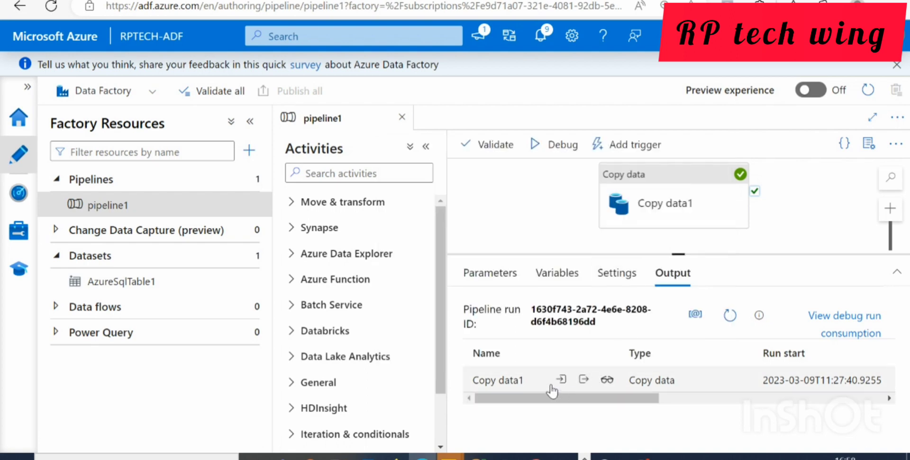
# Step: Review the output JSON, then re-run the SELECT to see six 1, 'pune' rows in test
pyautogui.click(583, 379)
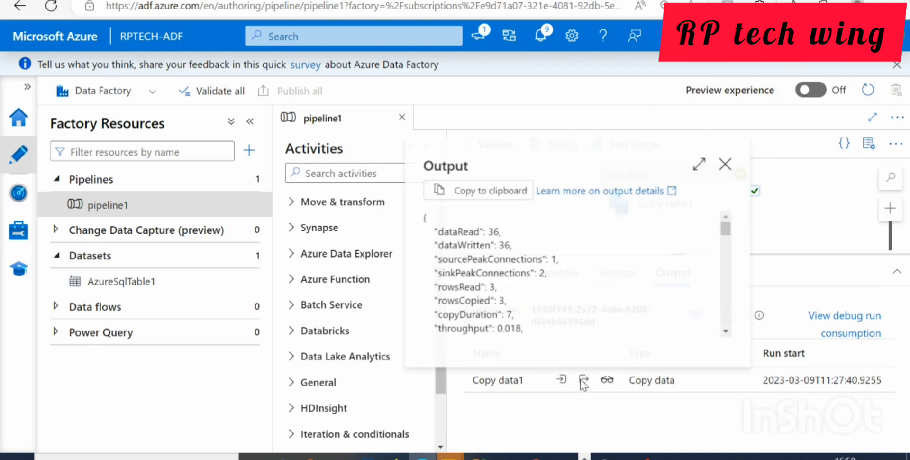
pyautogui.scroll(-3, 565, 311)
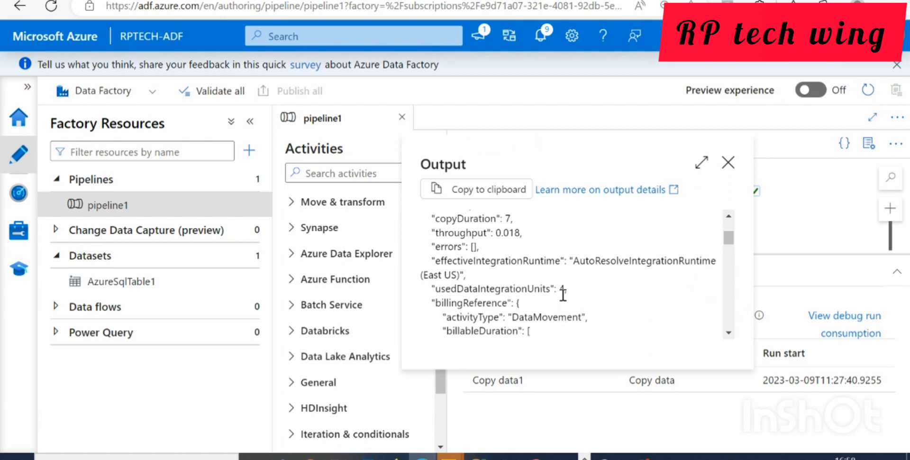
pyautogui.scroll(-5, 563, 294)
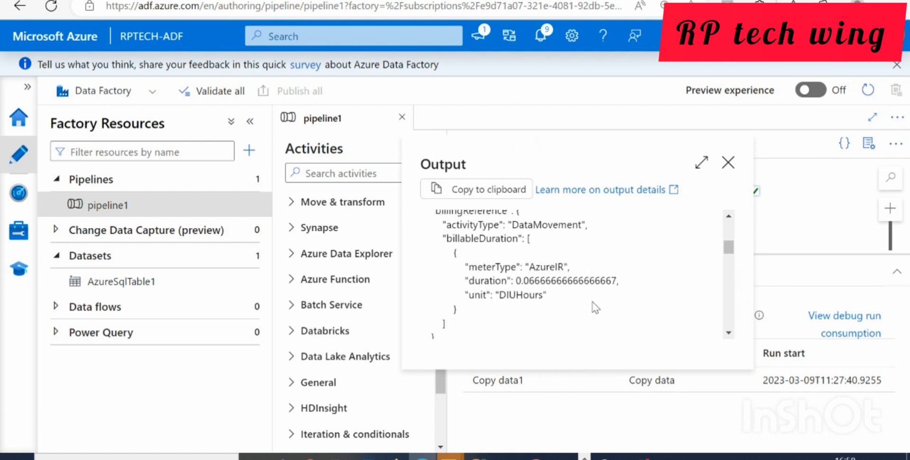
pyautogui.click(728, 163)
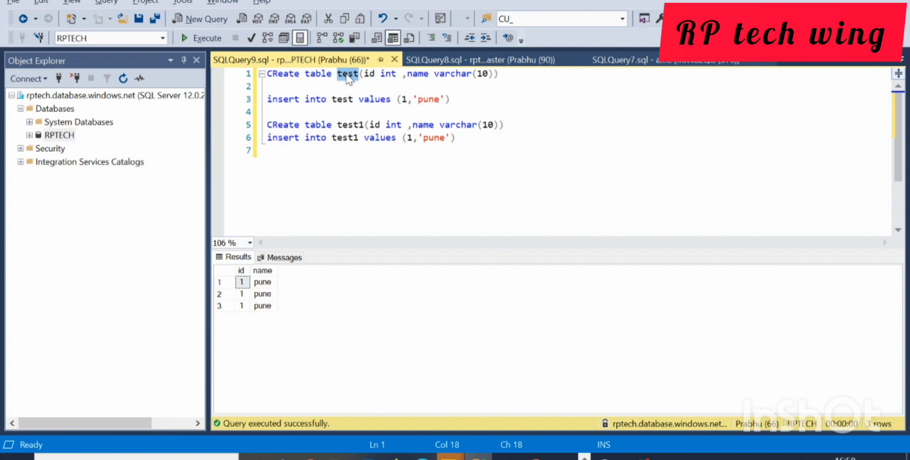
pyautogui.hotkey('ctrl', '3')
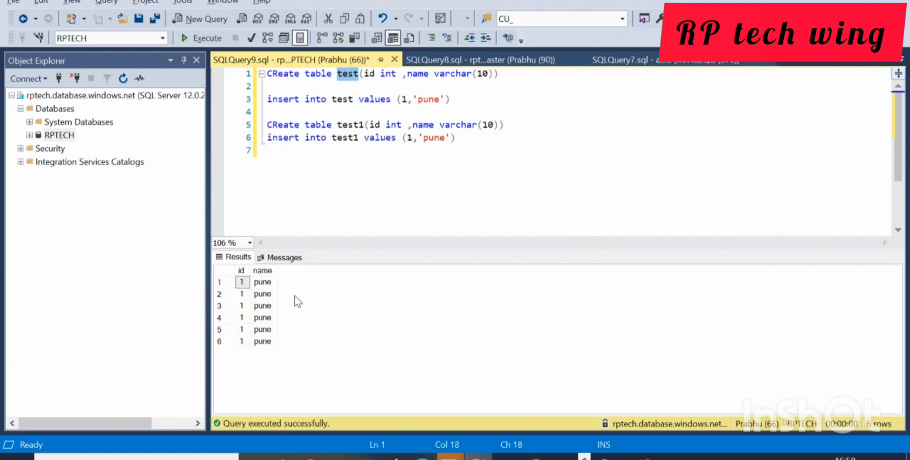